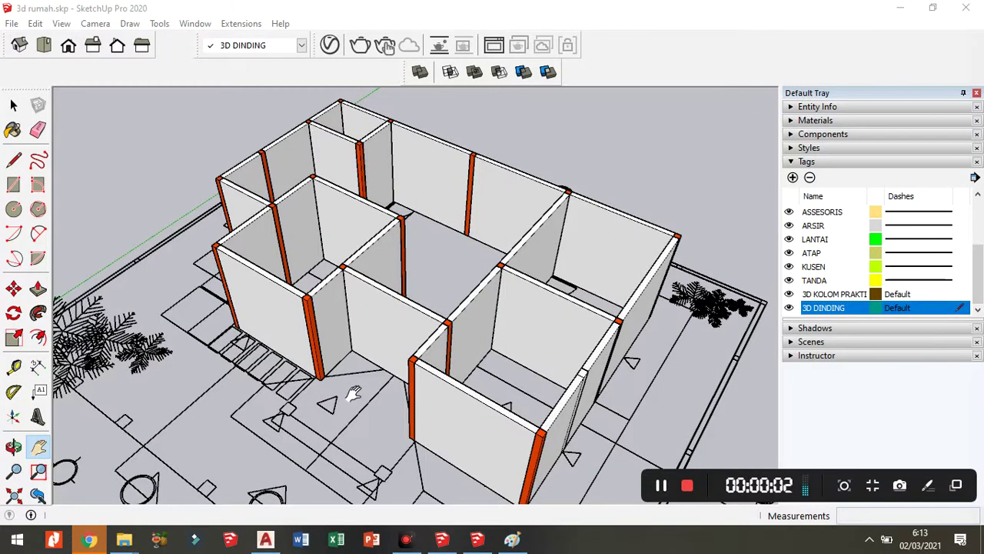
# Step: Orbit the house model and check the LATIHAN 1 frames file before returning to 3d rumah
pyautogui.moveTo(353, 394); pyautogui.dragTo(471, 367, button='middle')
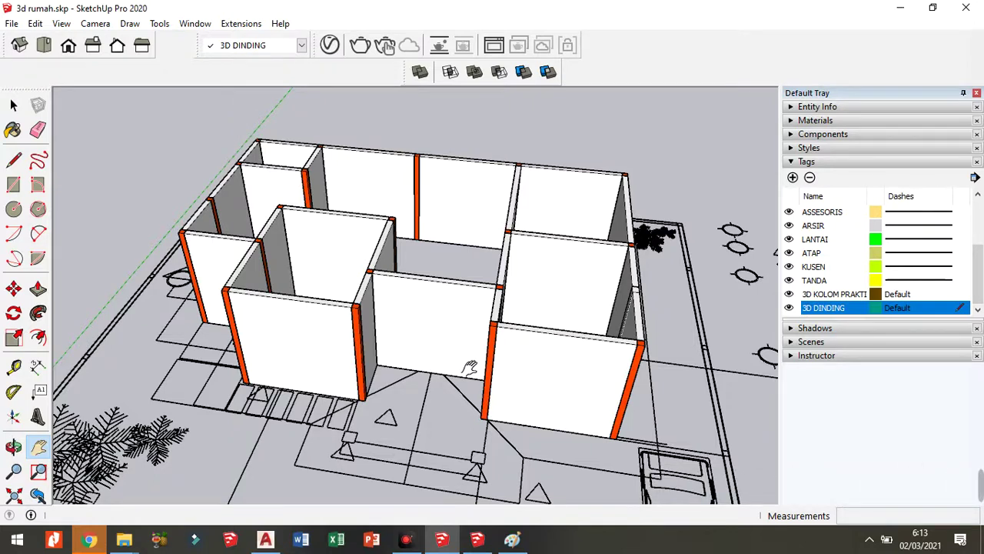
pyautogui.click(477, 540)
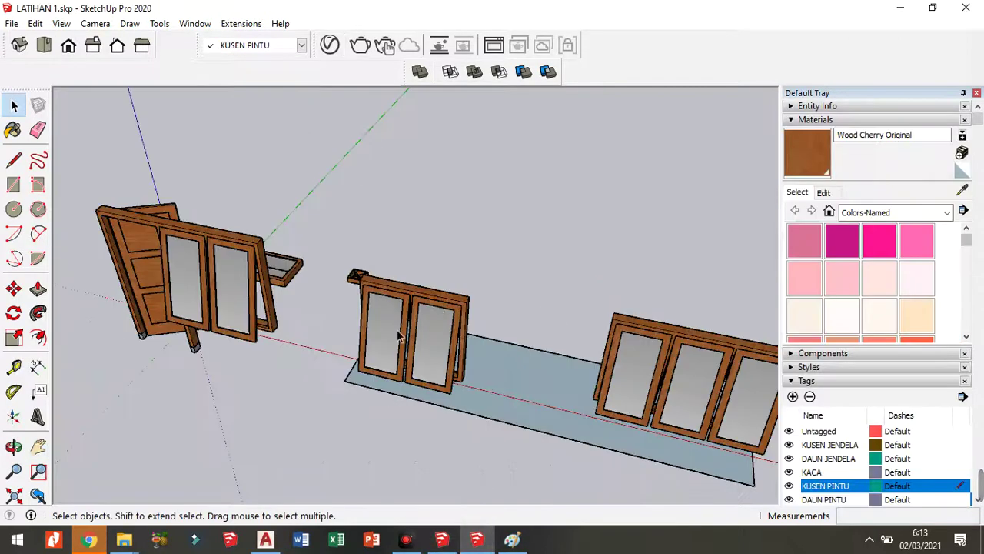
pyautogui.scroll(-2, 520, 302)
pyautogui.scroll(-2, 520, 302)
pyautogui.scroll(2, 461, 292)
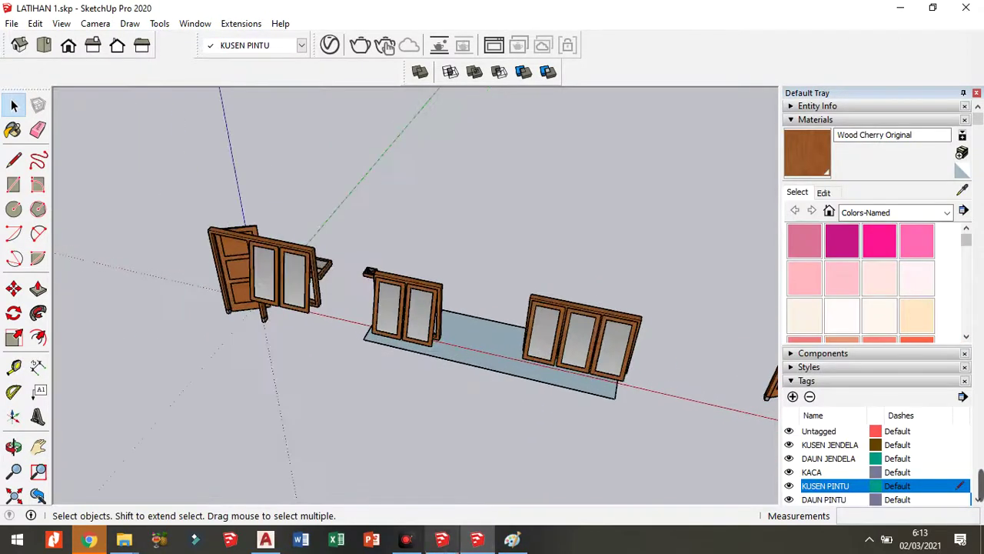
pyautogui.click(442, 541)
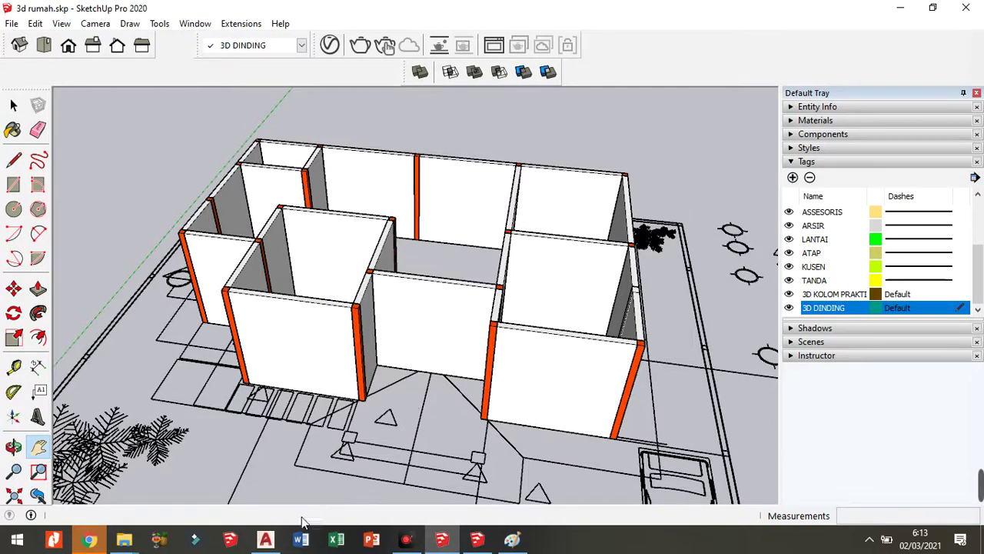
# Step: Zoom and pan the AutoCAD DENAH plan to the TERAS window and RUANG TAMU door
pyautogui.click(266, 541)
pyautogui.scroll(-2, 362, 229)
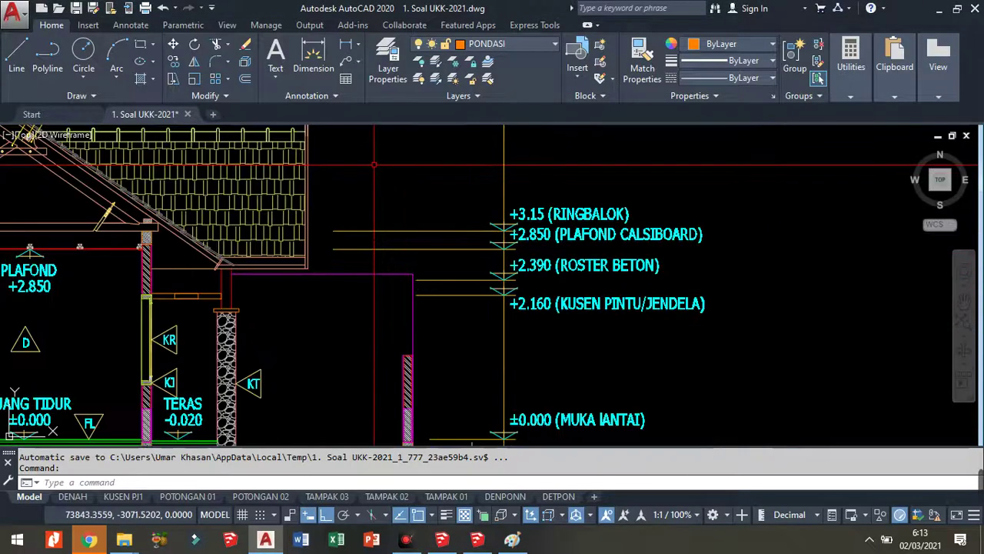
pyautogui.scroll(-2, 361, 229)
pyautogui.scroll(4, 426, 292)
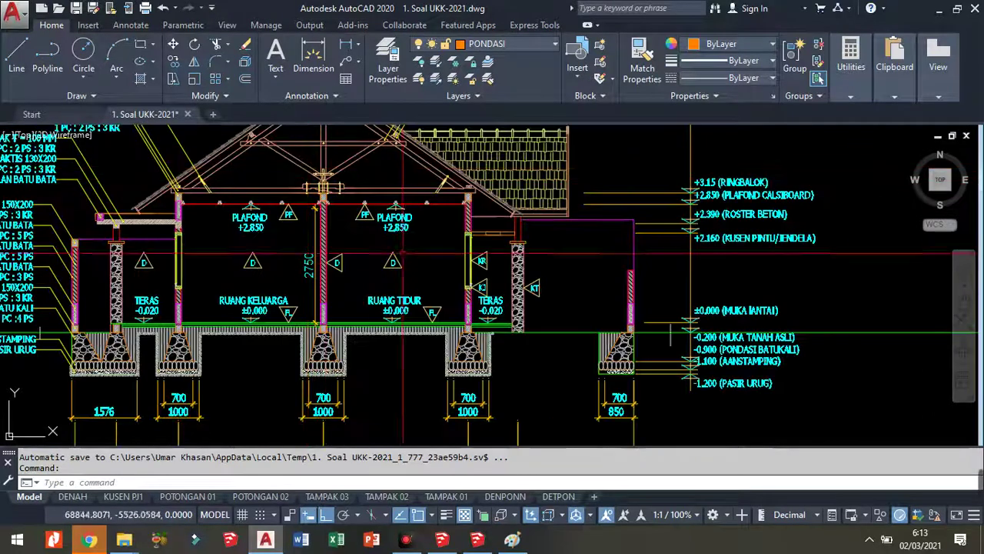
pyautogui.scroll(-2, 427, 292)
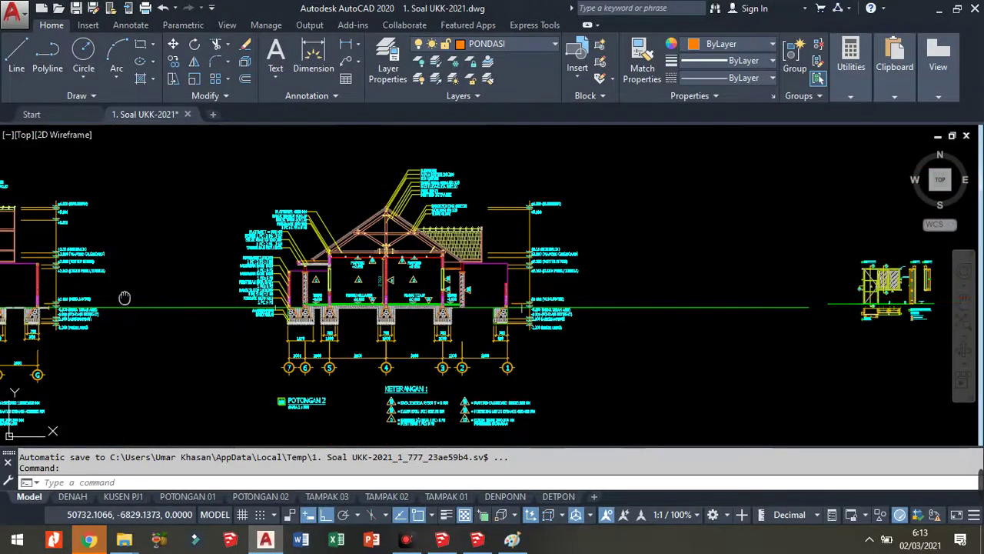
pyautogui.moveTo(127, 297); pyautogui.dragTo(522, 293, button='middle')
pyautogui.scroll(-3, 391, 293)
pyautogui.scroll(-2, 376, 261)
pyautogui.scroll(4, 372, 235)
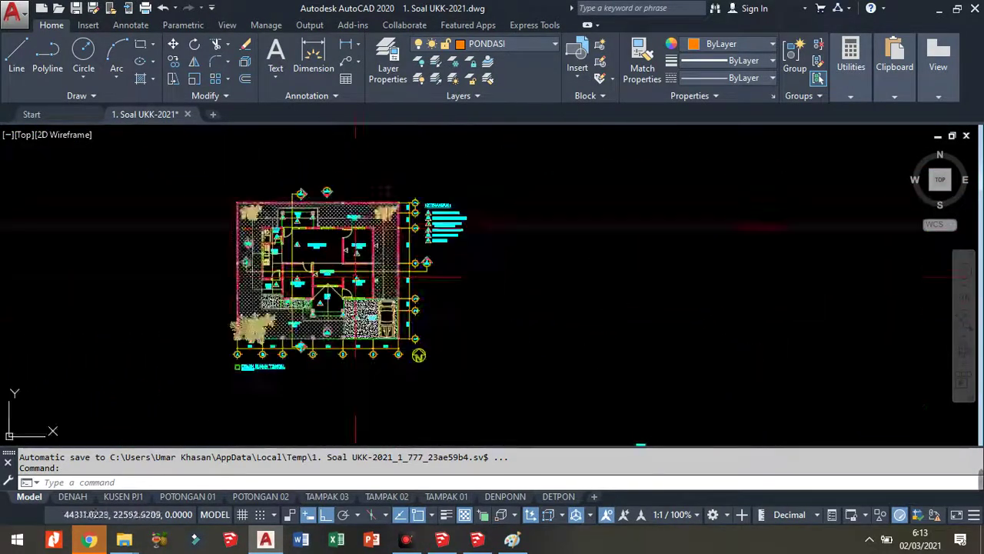
pyautogui.scroll(6, 301, 254)
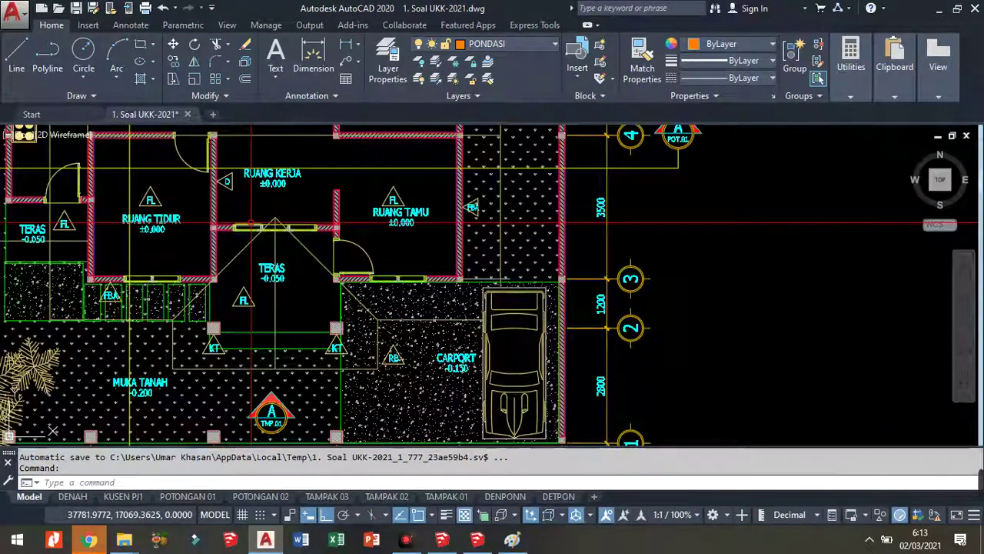
pyautogui.scroll(5, 251, 224)
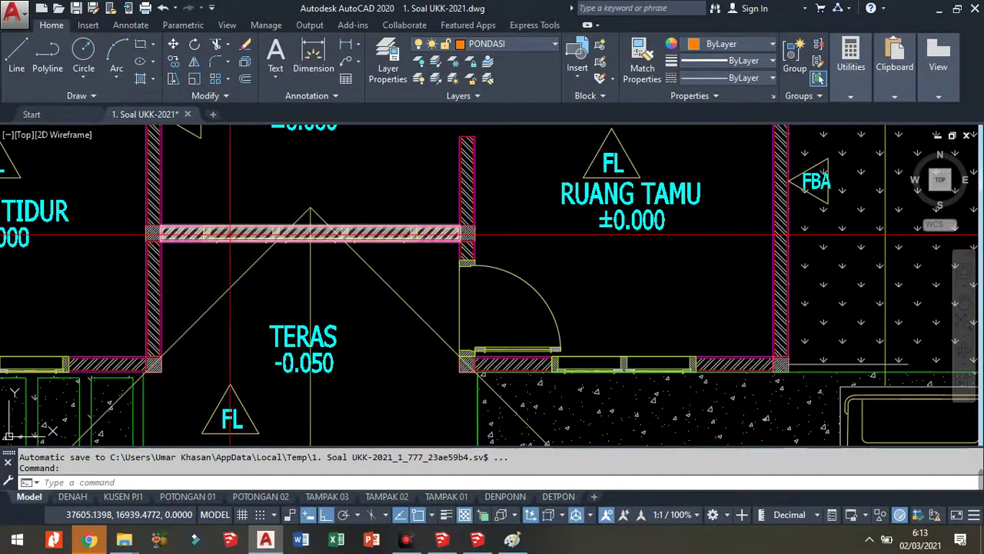
pyautogui.scroll(2, 291, 192)
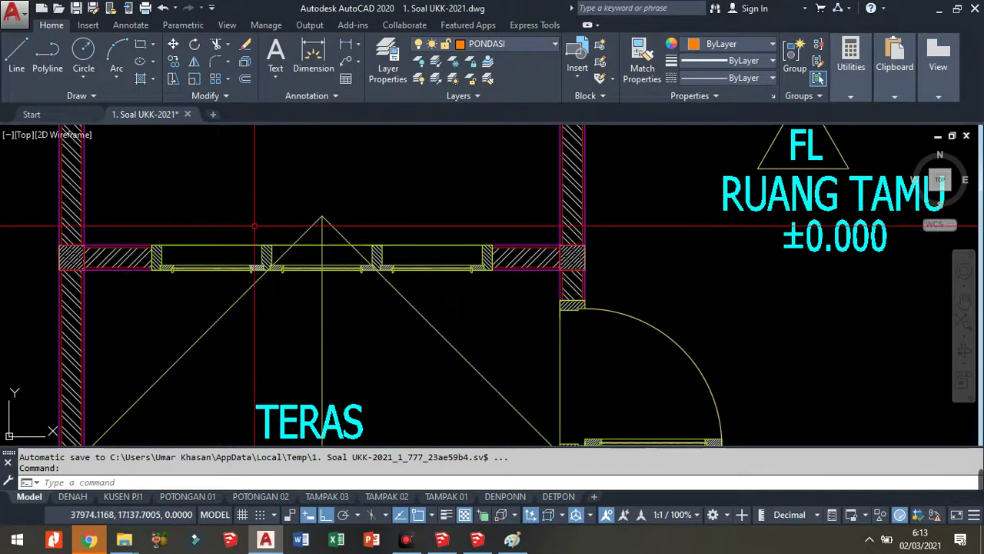
pyautogui.click(480, 543)
# Step: In LATIHAN 1.skp, delete the glass panel and select all door and window frames
pyautogui.scroll(-5, 367, 315)
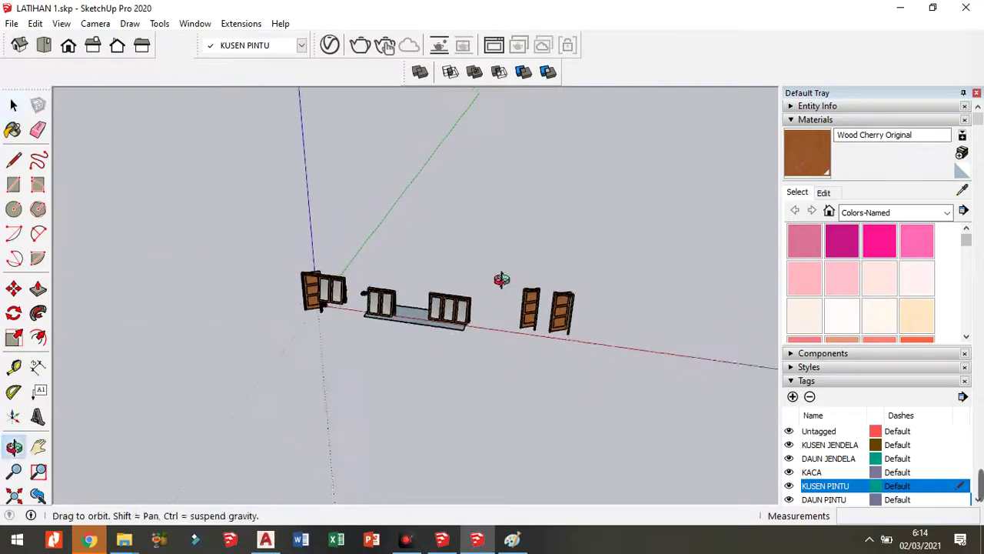
pyautogui.moveTo(503, 279); pyautogui.dragTo(513, 343, button='middle')
pyautogui.scroll(3, 421, 341)
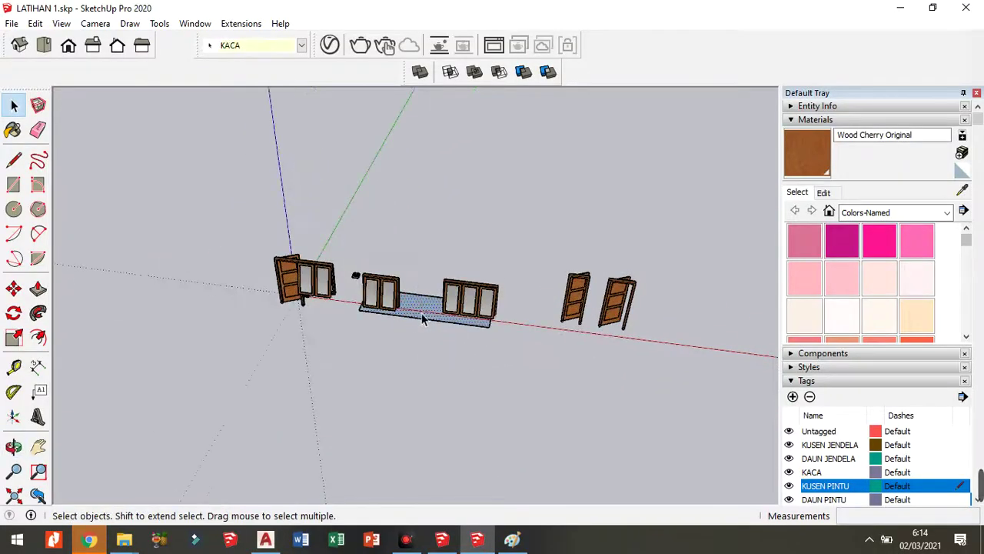
pyautogui.press('Delete')
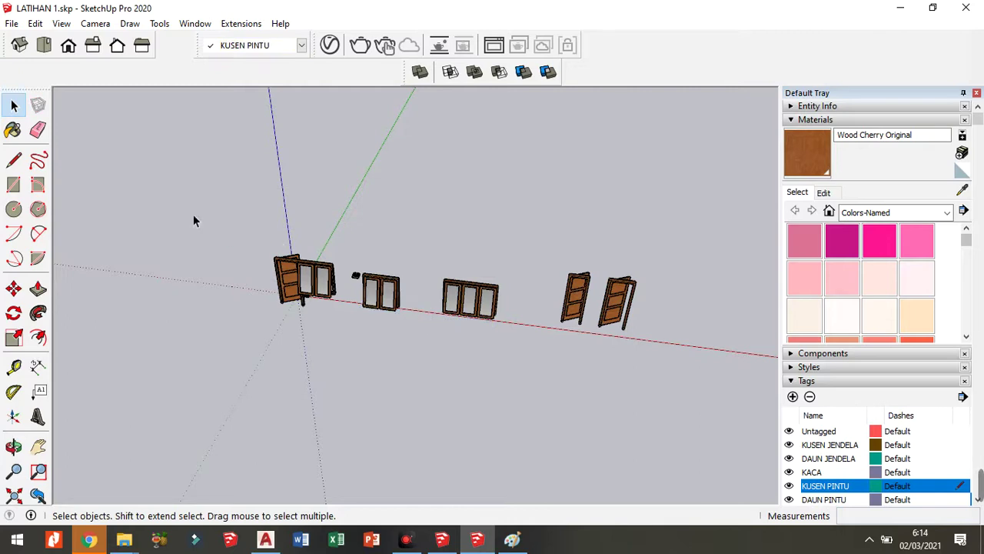
pyautogui.moveTo(187, 206); pyautogui.dragTo(758, 396)
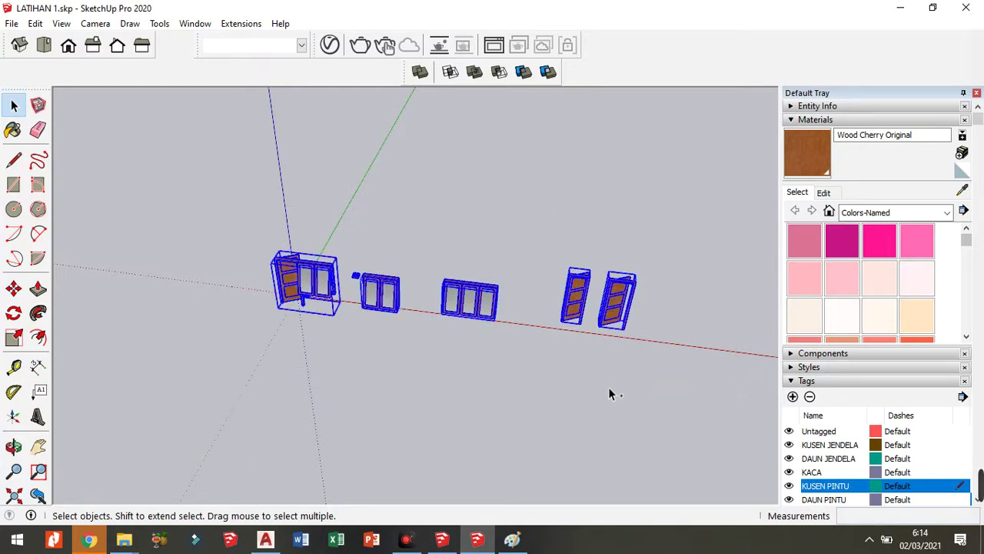
# Step: Paste the frames into 3d rumah.skp and place them beside the house walls
pyautogui.click(443, 538)
pyautogui.keyDown('shift'); pyautogui.moveTo(361, 254); pyautogui.dragTo(370, 282, button='middle'); pyautogui.keyUp('shift')
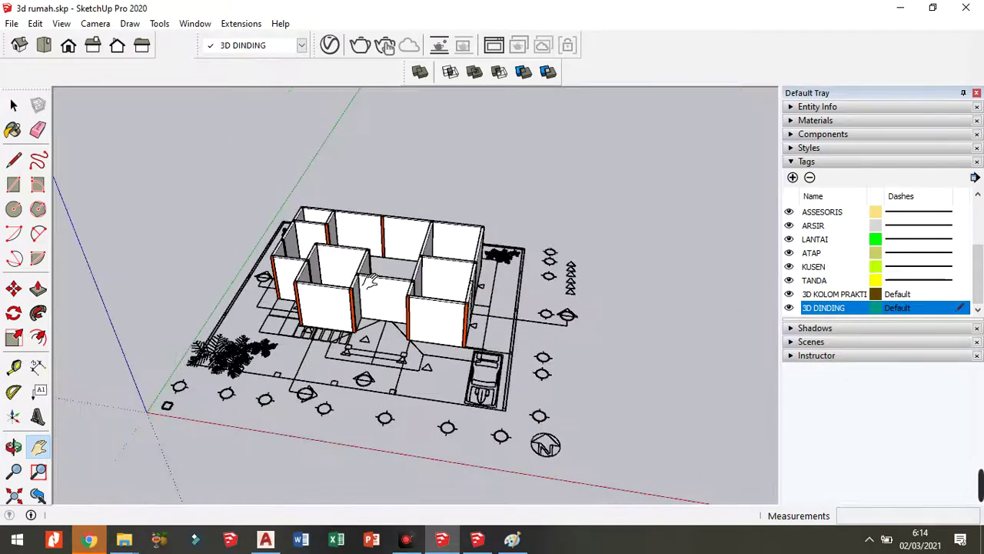
pyautogui.hotkey('ctrl', 'v')
pyautogui.scroll(-2, 365, 277)
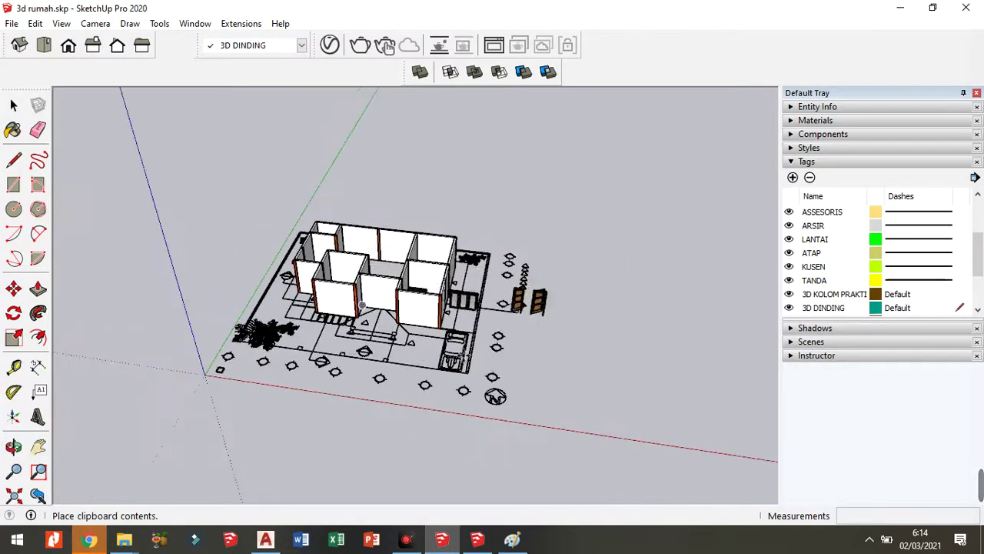
pyautogui.click(569, 361)
pyautogui.scroll(-2, 695, 341)
pyautogui.scroll(3, 674, 375)
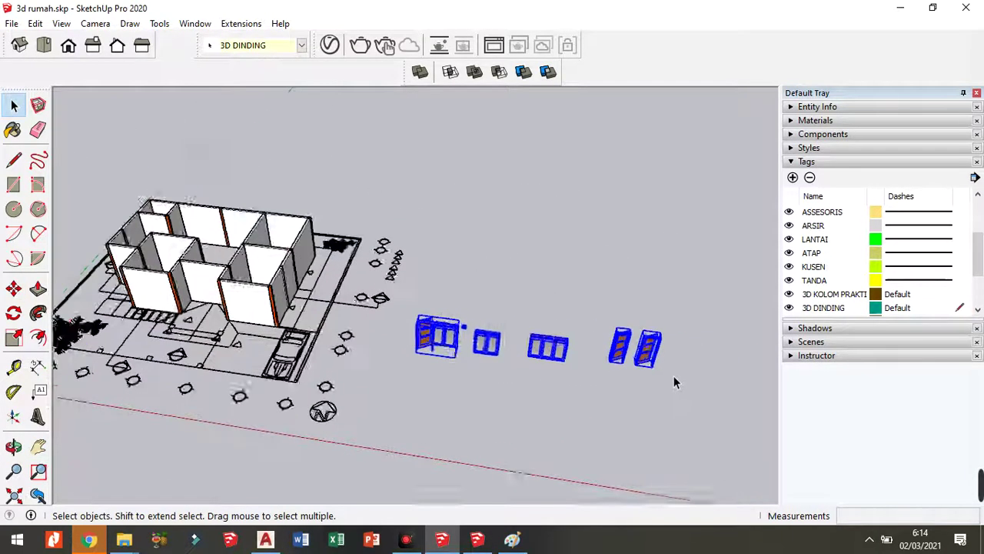
pyautogui.scroll(2, 673, 375)
pyautogui.click(627, 409)
pyautogui.scroll(2, 627, 416)
pyautogui.scroll(2, 552, 274)
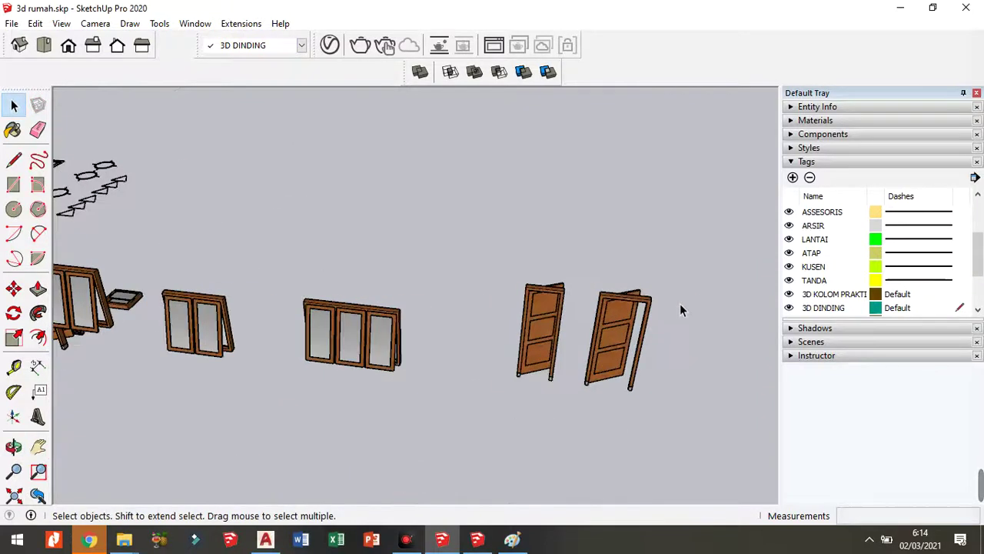
pyautogui.scroll(3, 680, 303)
pyautogui.scroll(3, 646, 321)
pyautogui.moveTo(311, 274); pyautogui.dragTo(436, 193, button='middle')
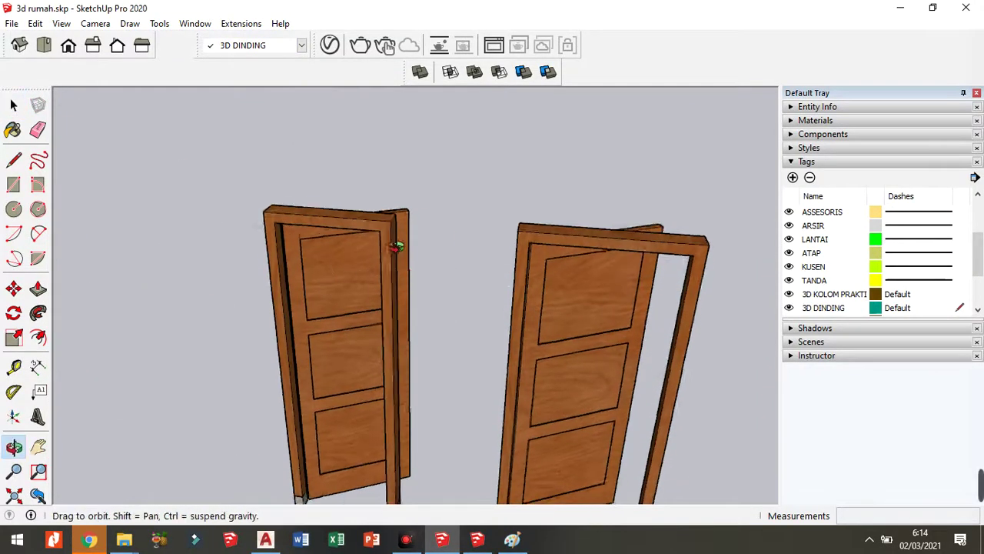
# Step: Uncheck Profiles in the style's Edge settings so edges draw thin
pyautogui.click(792, 163)
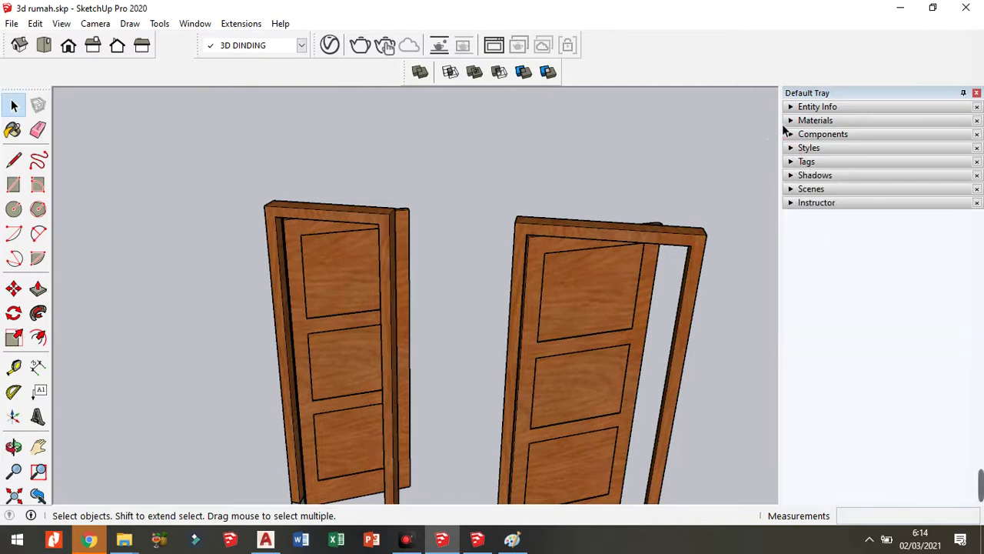
pyautogui.click(795, 147)
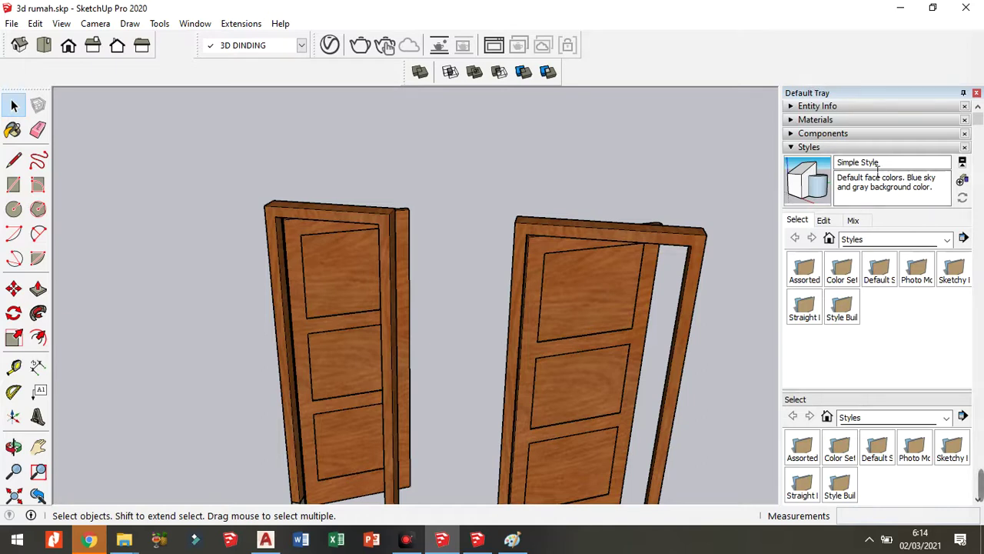
pyautogui.click(828, 220)
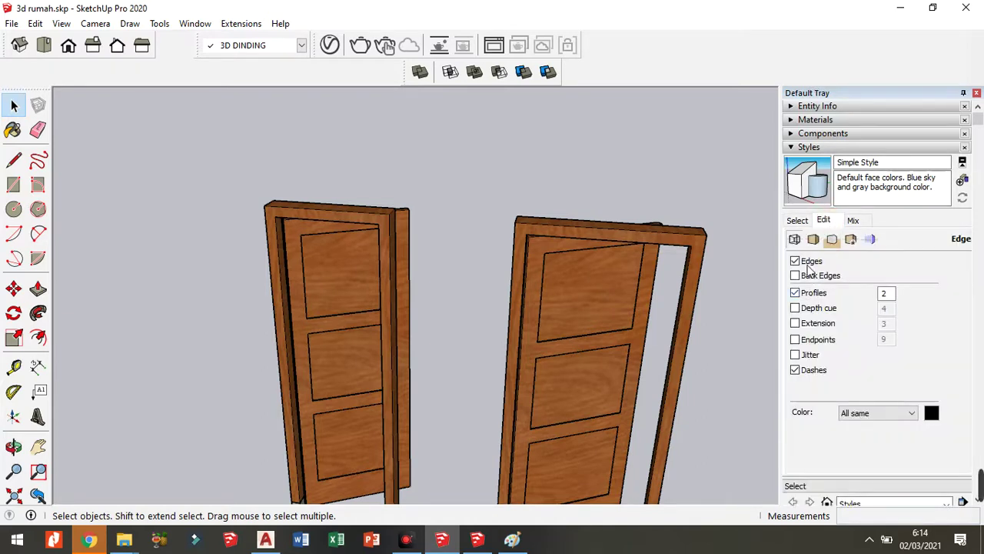
pyautogui.click(807, 295)
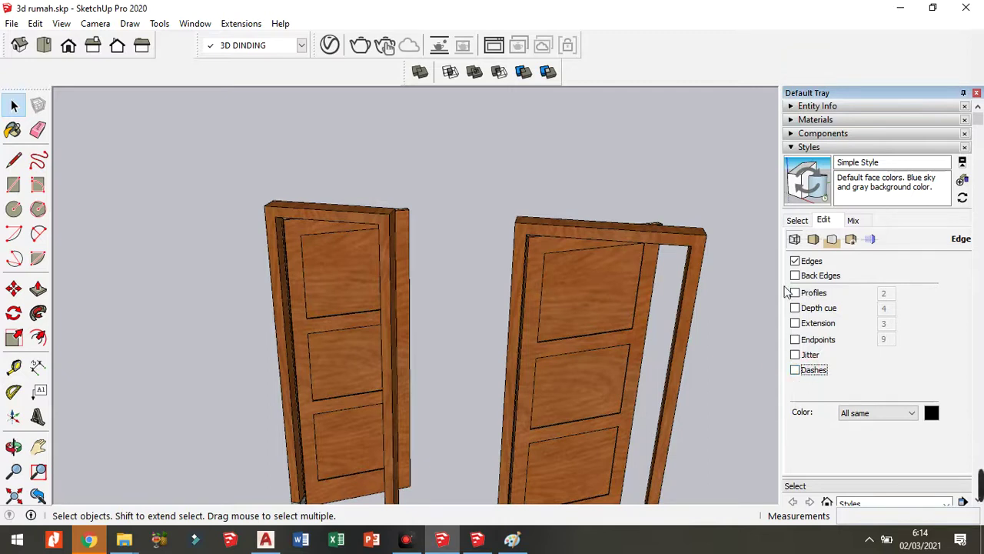
pyautogui.click(792, 147)
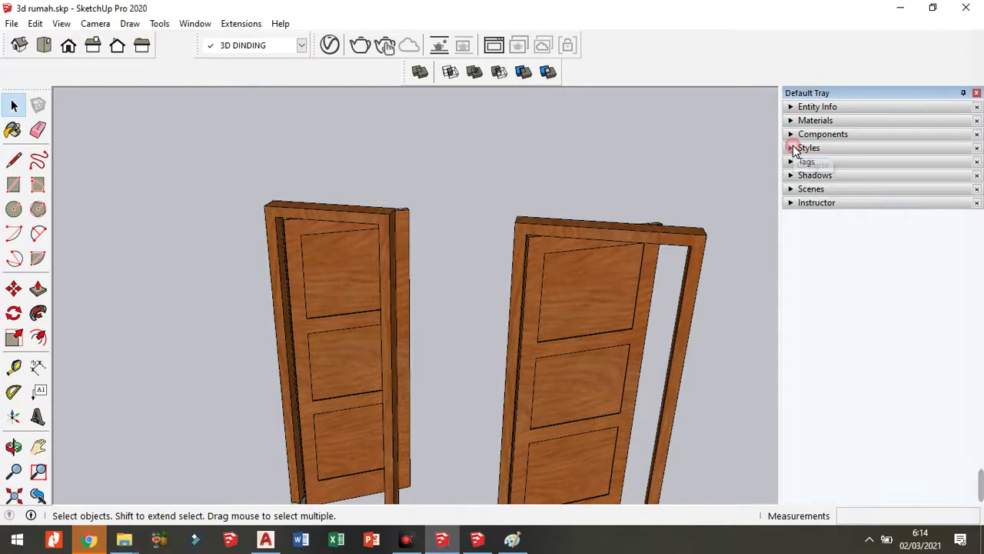
pyautogui.scroll(-5, 759, 261)
# Step: Orbit and zoom around the house and the row of copied frames
pyautogui.scroll(-3, 246, 360)
pyautogui.moveTo(245, 361)
pyautogui.mouseDown(button='middle')
pyautogui.moveTo(302, 319)
pyautogui.moveTo(395, 359)
pyautogui.mouseUp(button='middle')
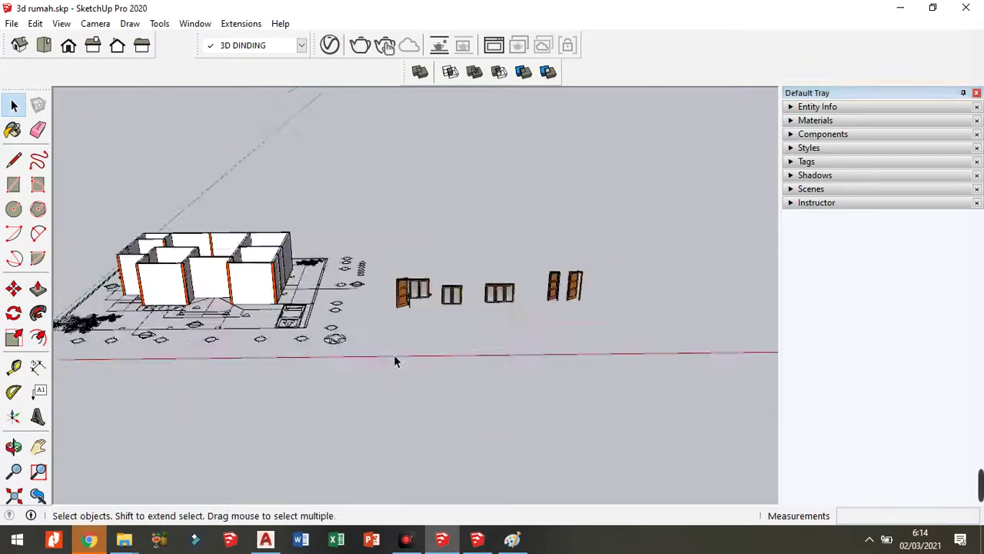
pyautogui.scroll(1, 218, 285)
pyautogui.scroll(2, 223, 292)
pyautogui.scroll(4, 228, 299)
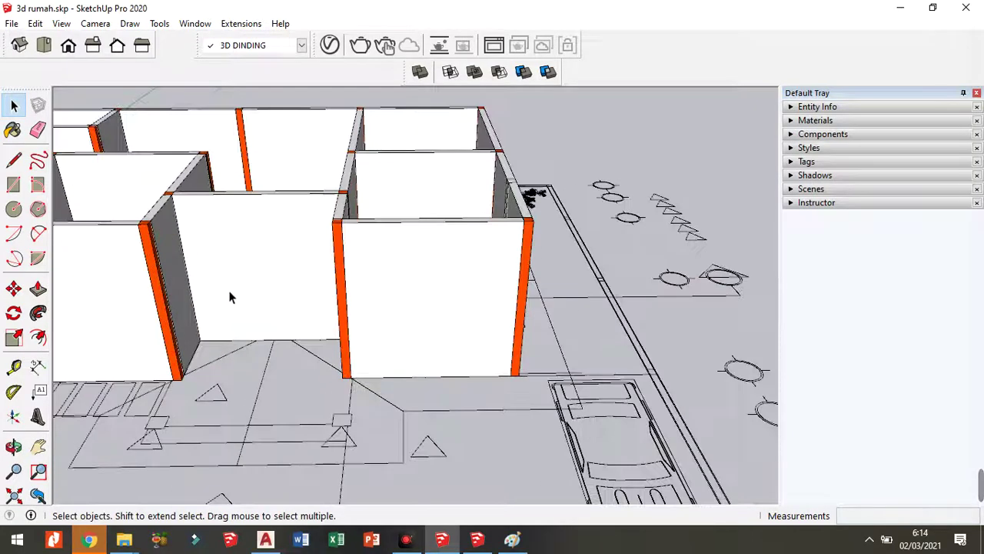
pyautogui.scroll(-3, 229, 297)
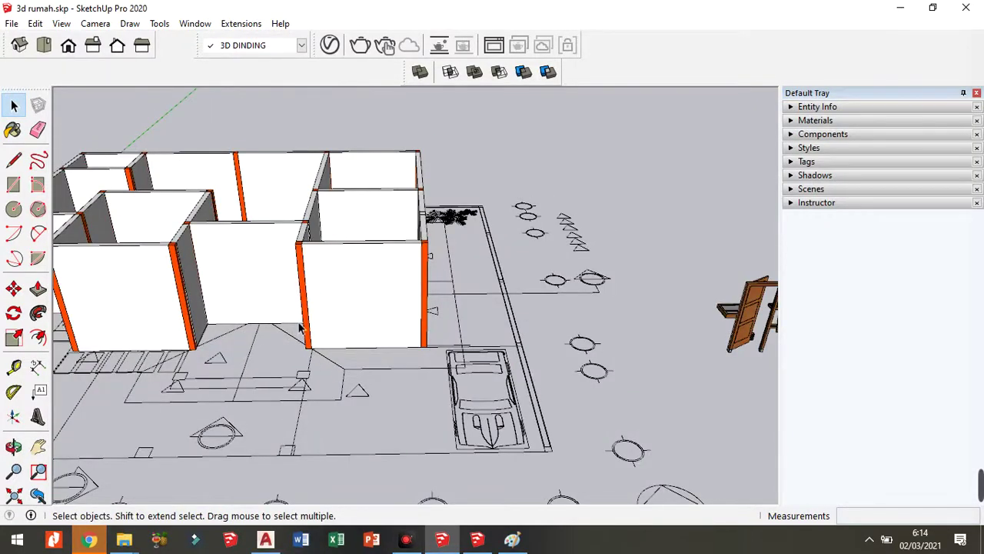
pyautogui.moveTo(300, 327)
pyautogui.mouseDown(button='middle')
pyautogui.moveTo(461, 330)
pyautogui.moveTo(396, 397)
pyautogui.mouseUp(button='middle')
pyautogui.scroll(-3, 407, 378)
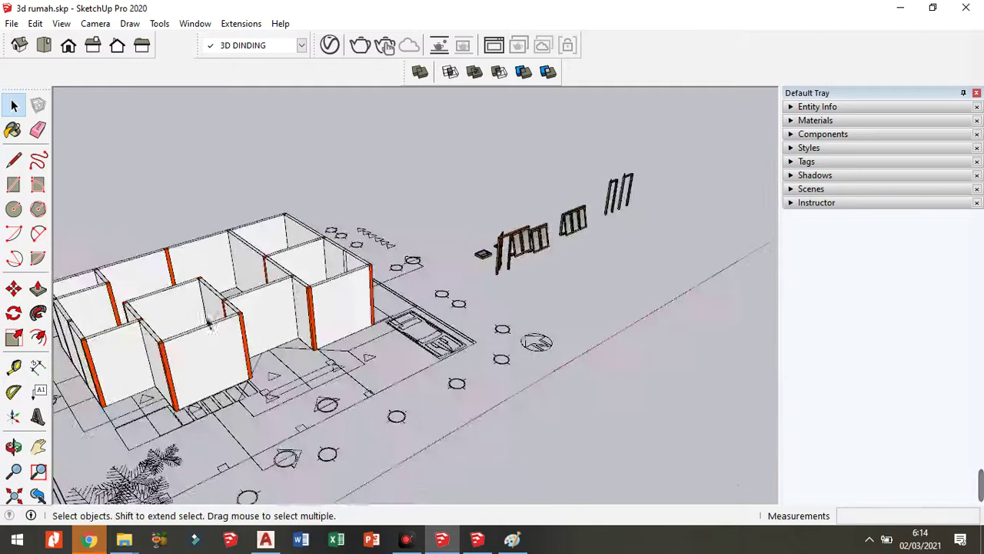
pyautogui.scroll(2, 541, 227)
pyautogui.scroll(2, 501, 272)
pyautogui.scroll(1, 501, 272)
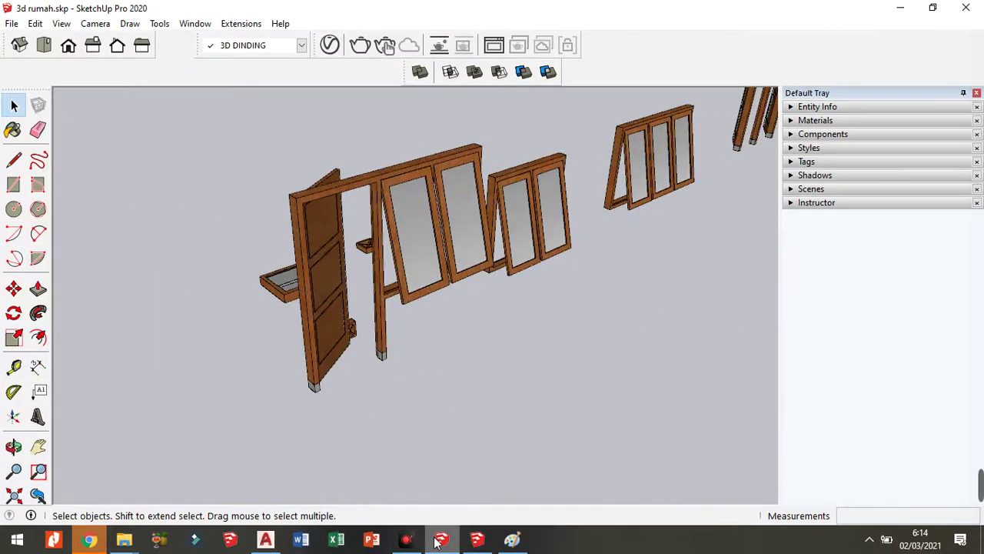
# Step: Check the AutoCAD floor plan, then bring the door and window frames into view in SketchUp
pyautogui.click(266, 539)
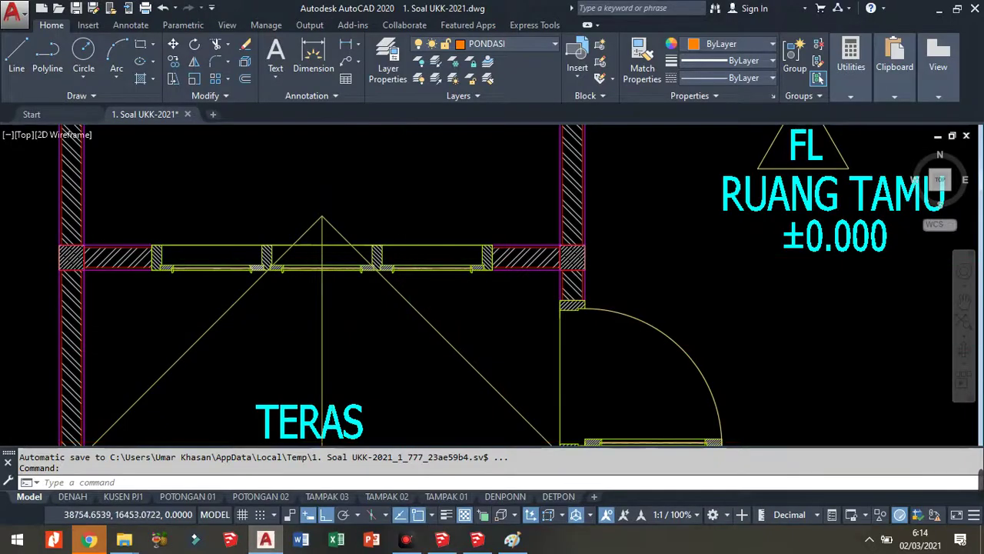
pyautogui.scroll(-3, 384, 353)
pyautogui.scroll(2, 388, 367)
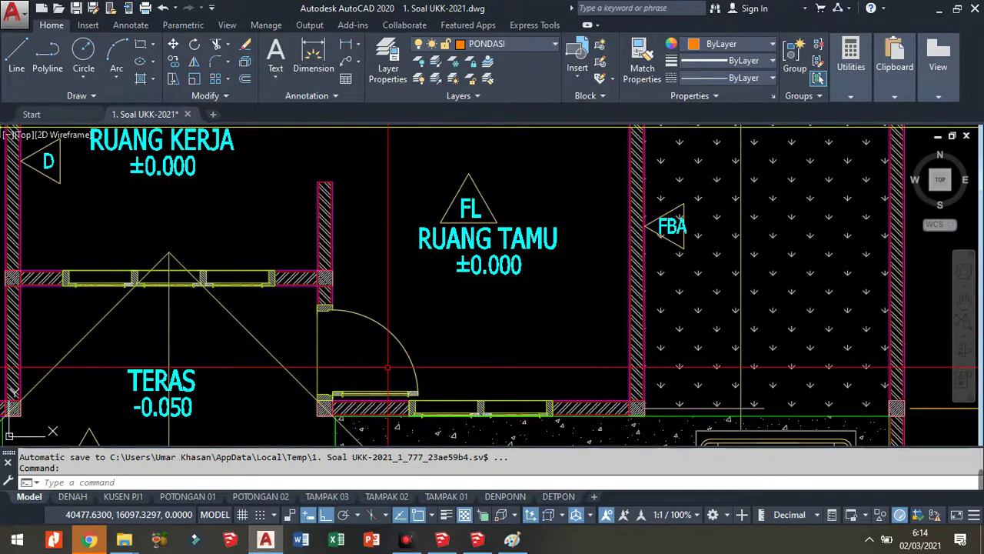
pyautogui.hotkey('alt', 'Tab')
pyautogui.scroll(-2, 408, 264)
pyautogui.moveTo(408, 263)
pyautogui.mouseDown(button='middle')
pyautogui.moveTo(603, 211)
pyautogui.moveTo(700, 249)
pyautogui.moveTo(659, 255)
pyautogui.moveTo(684, 200)
pyautogui.moveTo(669, 251)
pyautogui.mouseUp(button='middle')
pyautogui.scroll(3, 700, 248)
# Step: Copy the right-hand door frame and drop the copy beside the house plan
pyautogui.click(684, 201)
pyautogui.press('m')
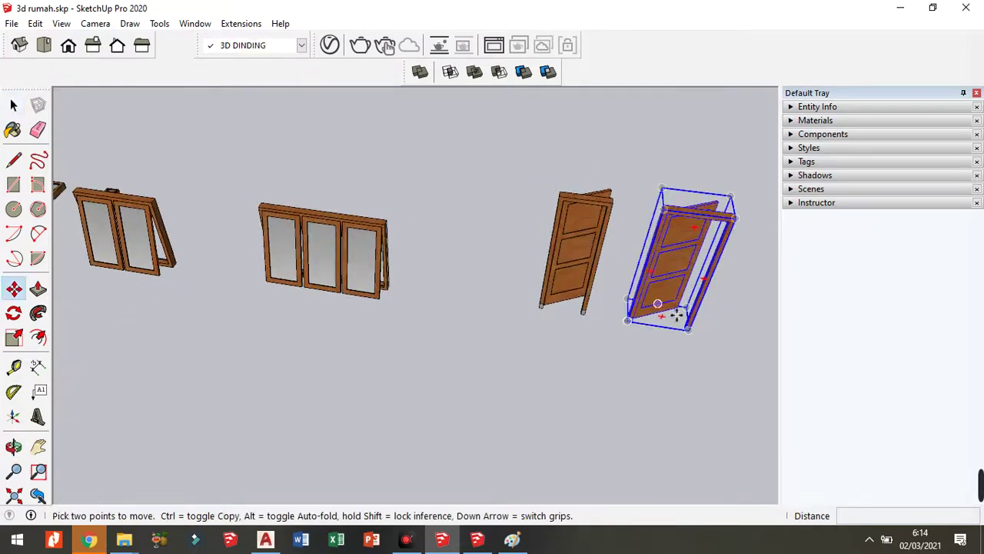
pyautogui.click(650, 330)
pyautogui.press('ctrl')
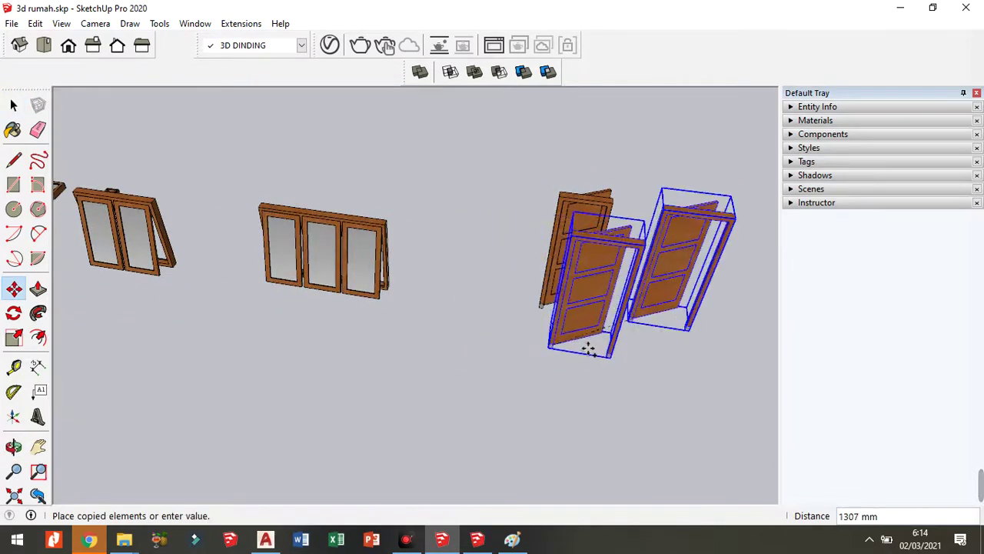
pyautogui.scroll(-4, 615, 350)
pyautogui.moveTo(201, 341)
pyautogui.mouseDown(button='middle')
pyautogui.moveTo(403, 352)
pyautogui.moveTo(435, 326)
pyautogui.moveTo(462, 361)
pyautogui.mouseUp(button='middle')
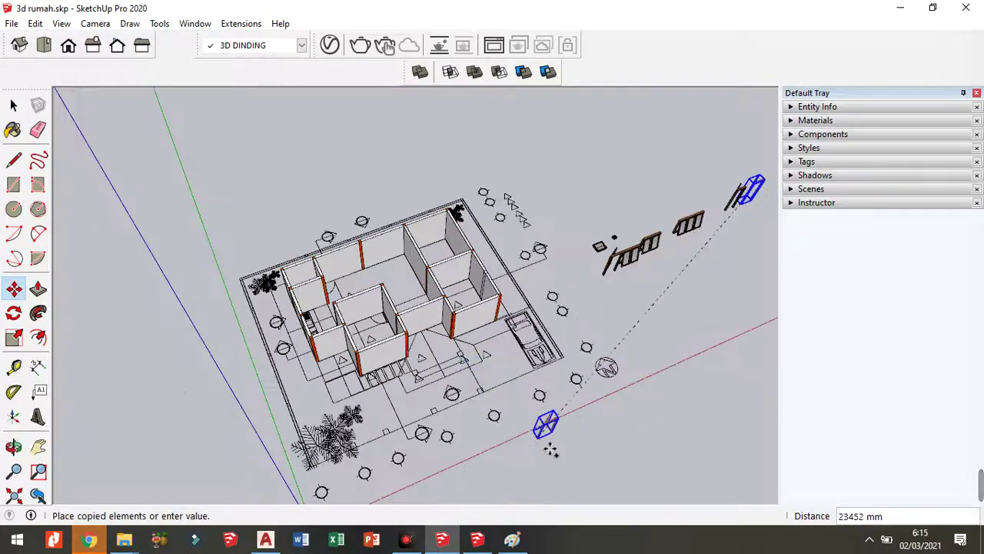
pyautogui.click(547, 429)
pyautogui.press('space')
pyautogui.click(426, 405)
# Step: Hide the site plan drawing group and select the copied door
pyautogui.click(418, 390)
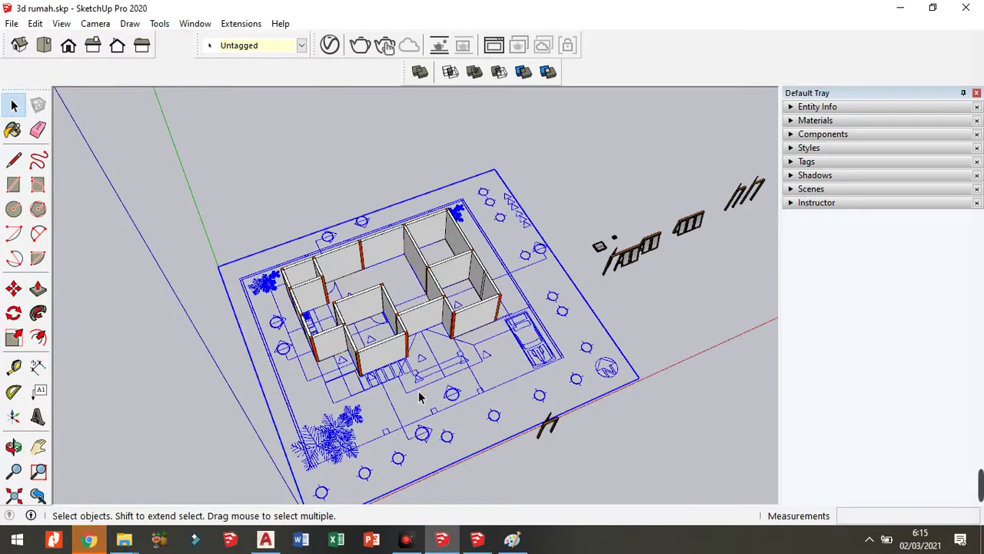
pyautogui.rightClick(418, 390)
pyautogui.click(188, 376)
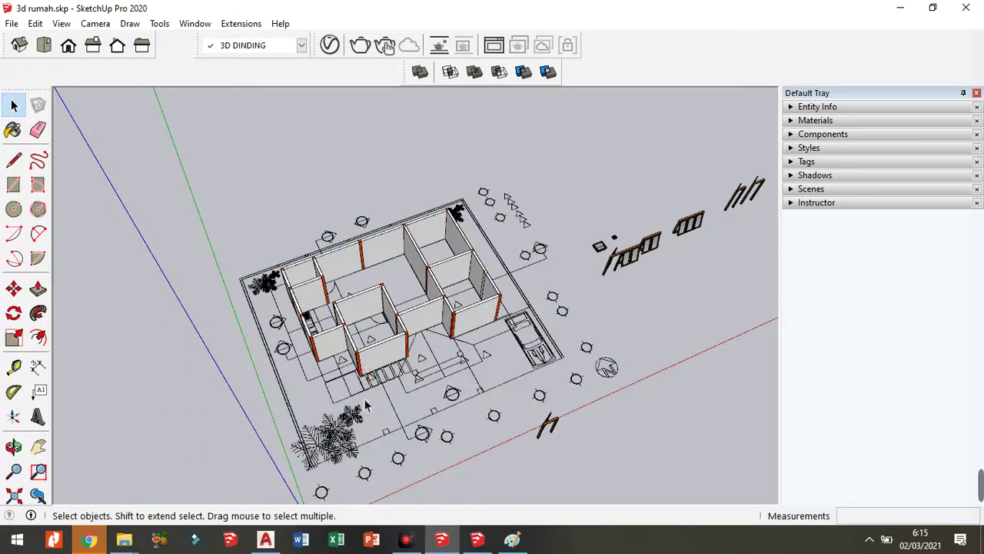
pyautogui.click(341, 426)
pyautogui.rightClick(341, 427)
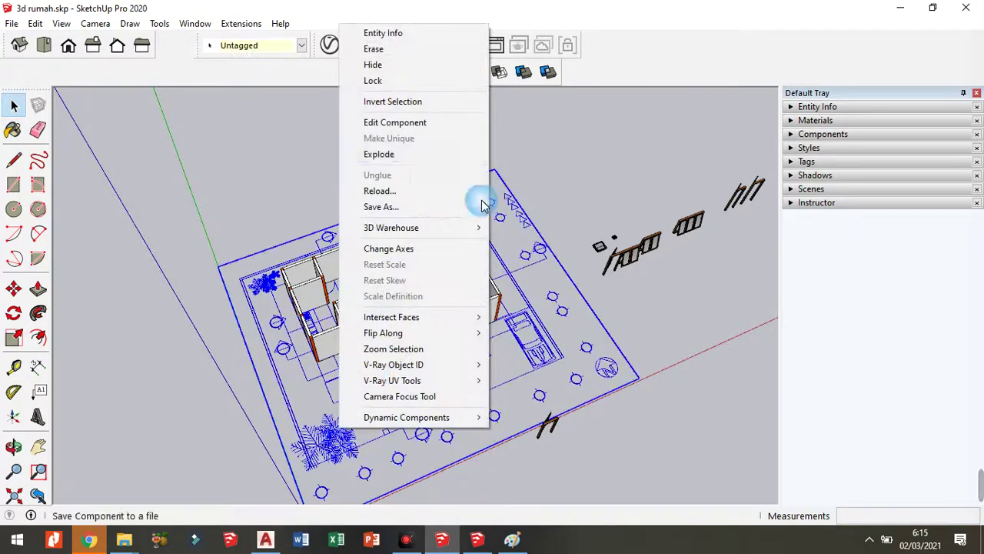
pyautogui.click(372, 64)
pyautogui.moveTo(561, 415); pyautogui.dragTo(598, 424, button='middle')
pyautogui.scroll(5, 569, 421)
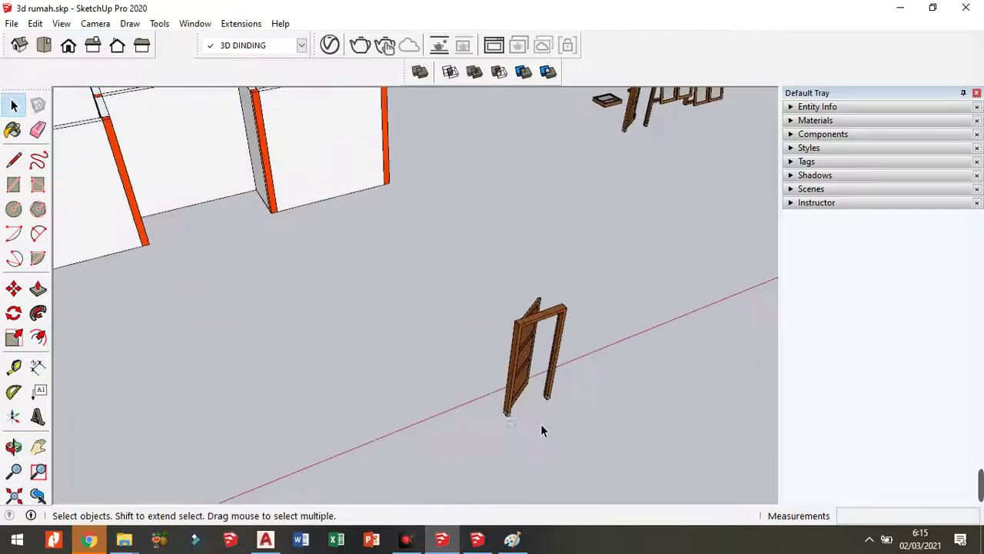
pyautogui.scroll(1, 523, 422)
pyautogui.click(455, 415)
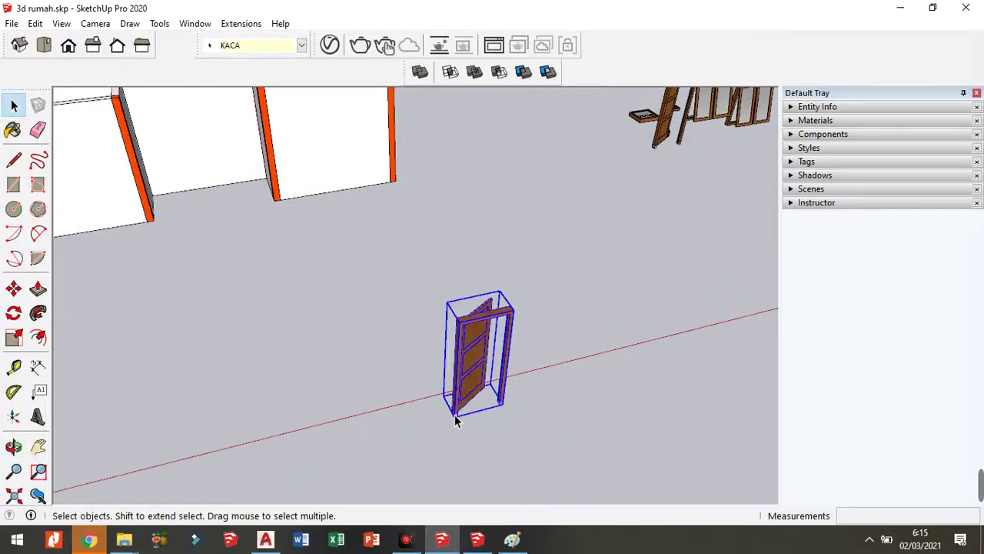
# Step: Rotate the copied door 90° about a point below it
pyautogui.press('m')
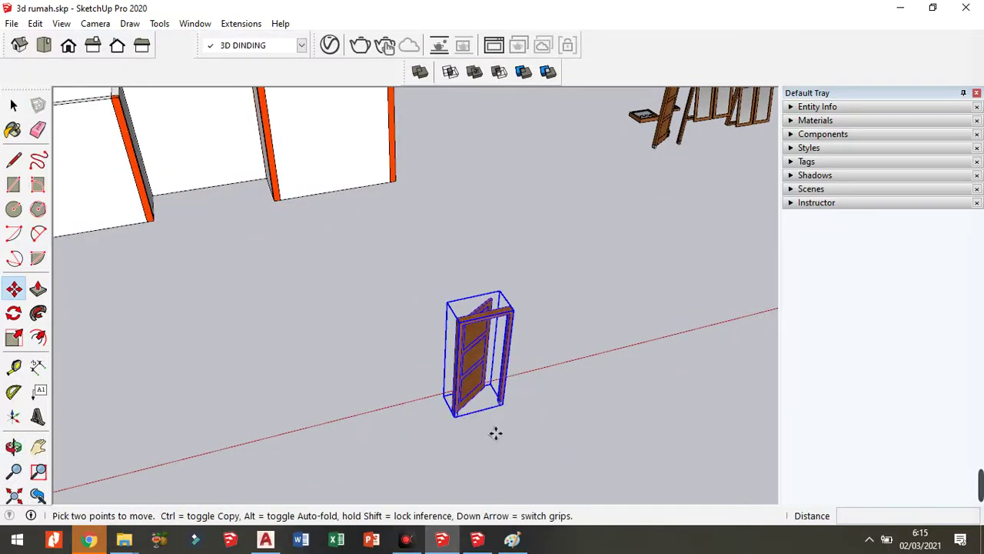
pyautogui.press('t')
pyautogui.press('s')
pyautogui.press('q')
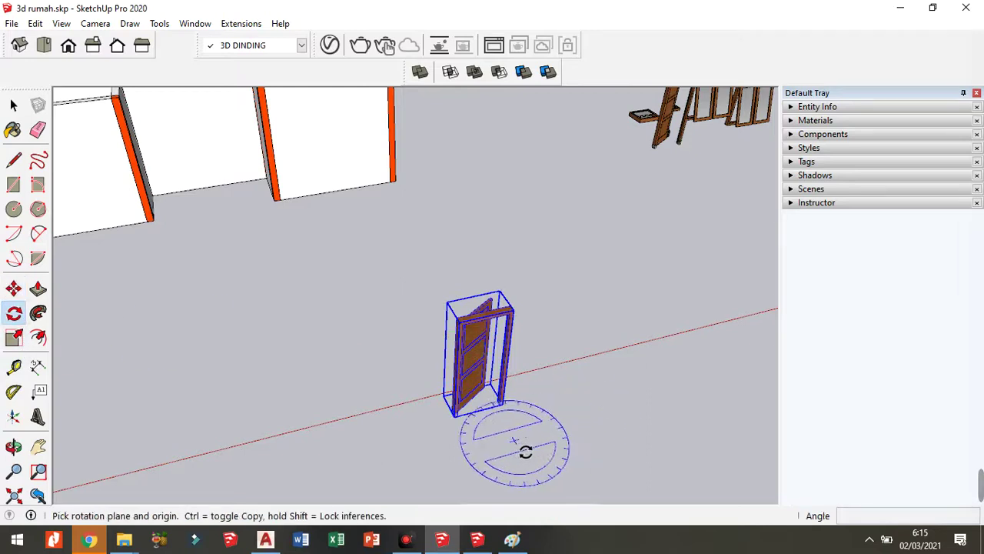
pyautogui.moveTo(514, 442); pyautogui.dragTo(598, 432)
pyautogui.click(600, 428)
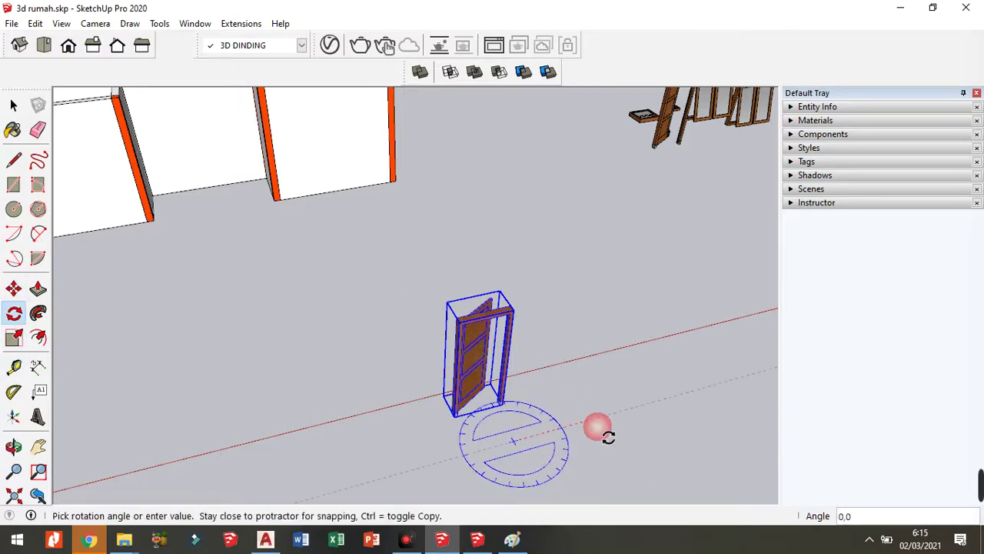
pyautogui.write('90')
pyautogui.click(545, 469)
pyautogui.click(463, 457)
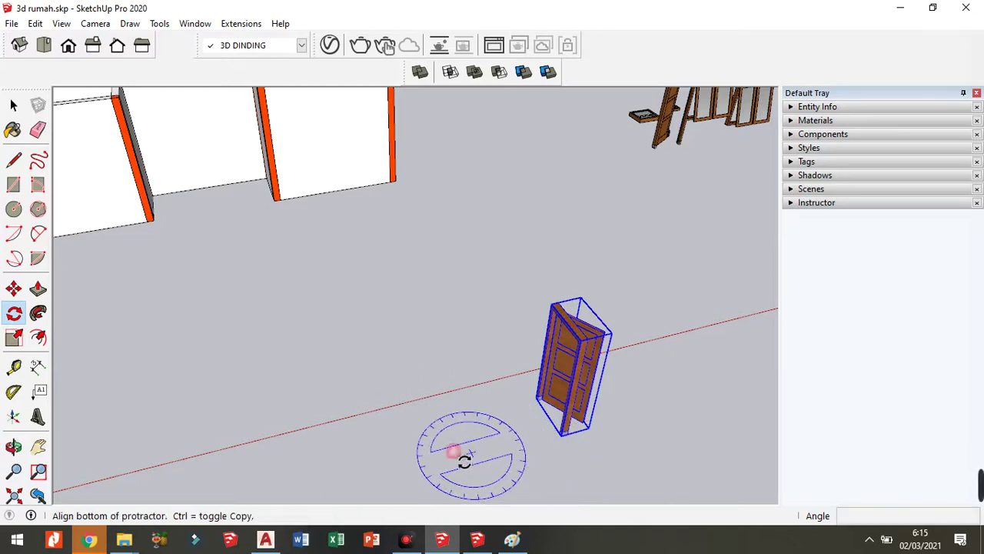
pyautogui.press('space')
pyautogui.moveTo(451, 455)
pyautogui.mouseDown(button='middle')
pyautogui.moveTo(602, 393)
pyautogui.moveTo(393, 329)
pyautogui.moveTo(526, 361)
pyautogui.moveTo(602, 306)
pyautogui.mouseUp(button='middle')
pyautogui.scroll(2, 602, 305)
# Step: Draw a 2187 mm × 981 mm rectangle from the door's top corner to its bottom corner
pyautogui.press('r')
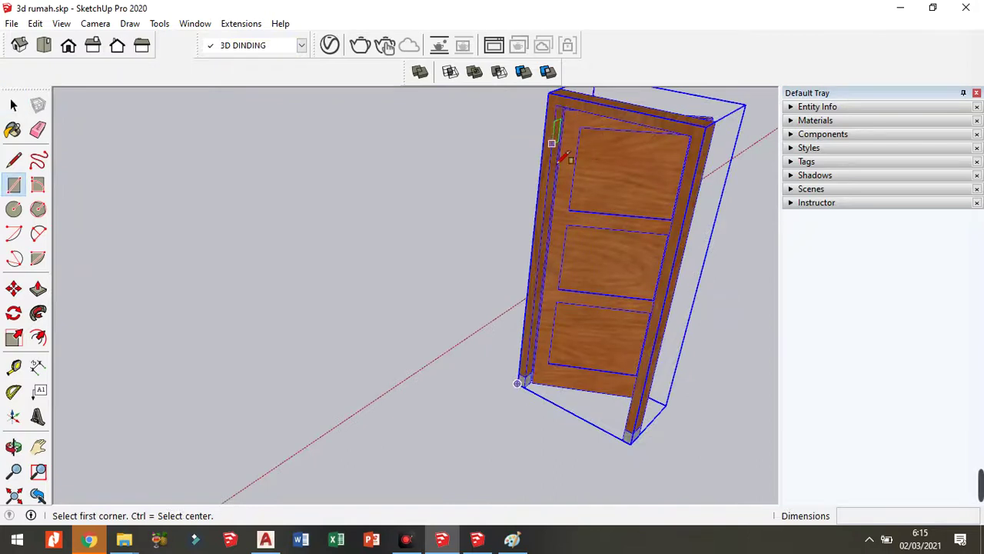
pyautogui.scroll(3, 559, 113)
pyautogui.click(539, 120)
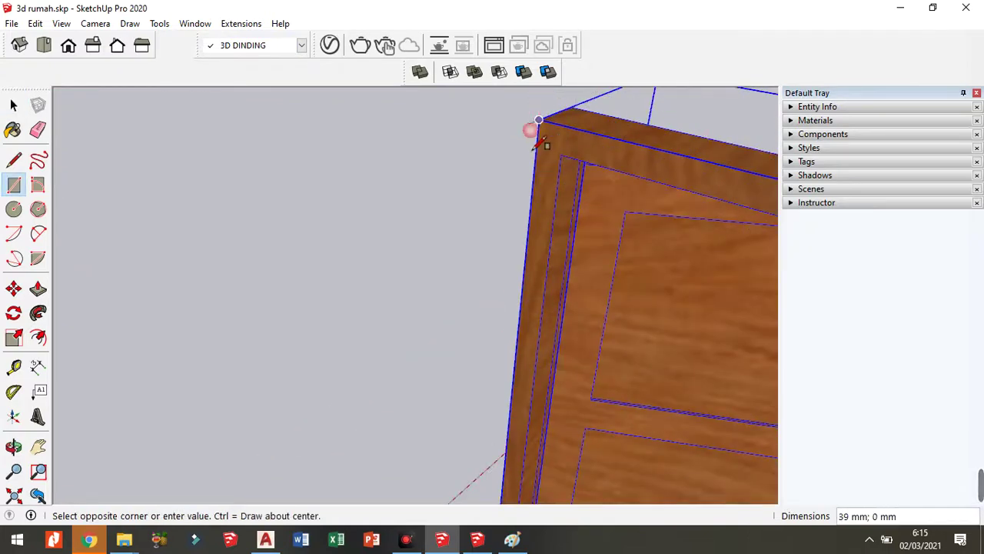
pyautogui.scroll(-5, 539, 128)
pyautogui.scroll(3, 516, 196)
pyautogui.scroll(2, 531, 219)
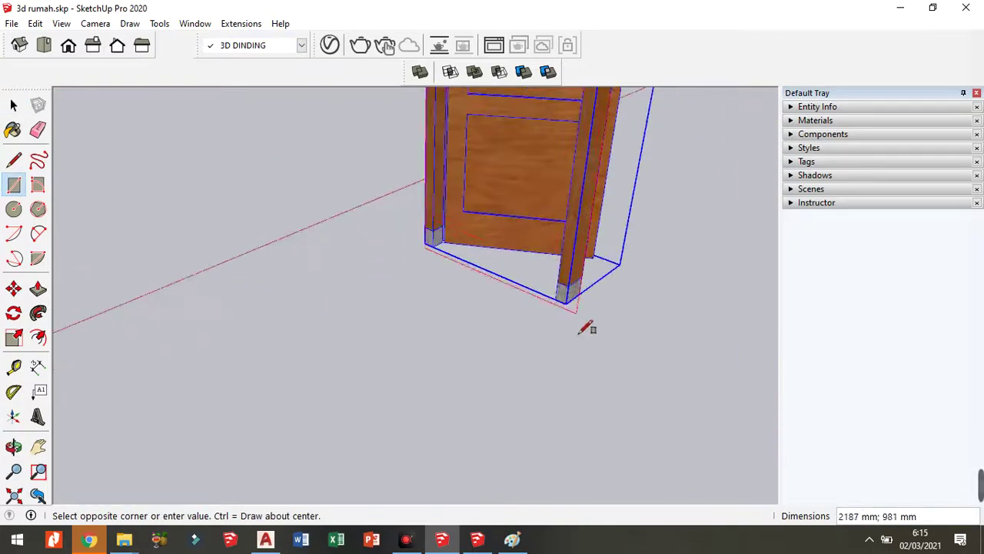
pyautogui.click(566, 302)
pyautogui.press('space')
# Step: Move the door-sized rectangle onto the wall corner beside the orange column
pyautogui.click(499, 241)
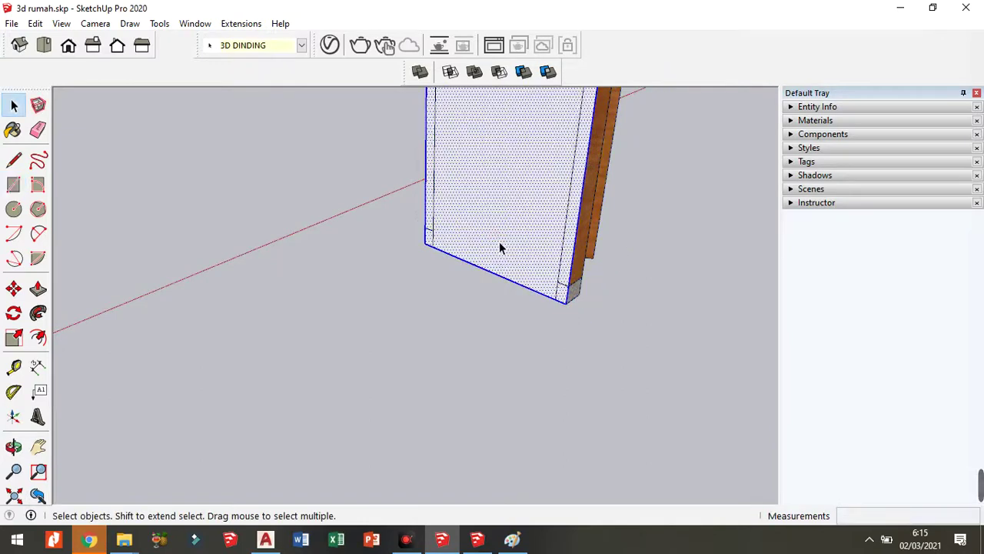
pyautogui.rightClick(499, 242)
pyautogui.click(450, 275)
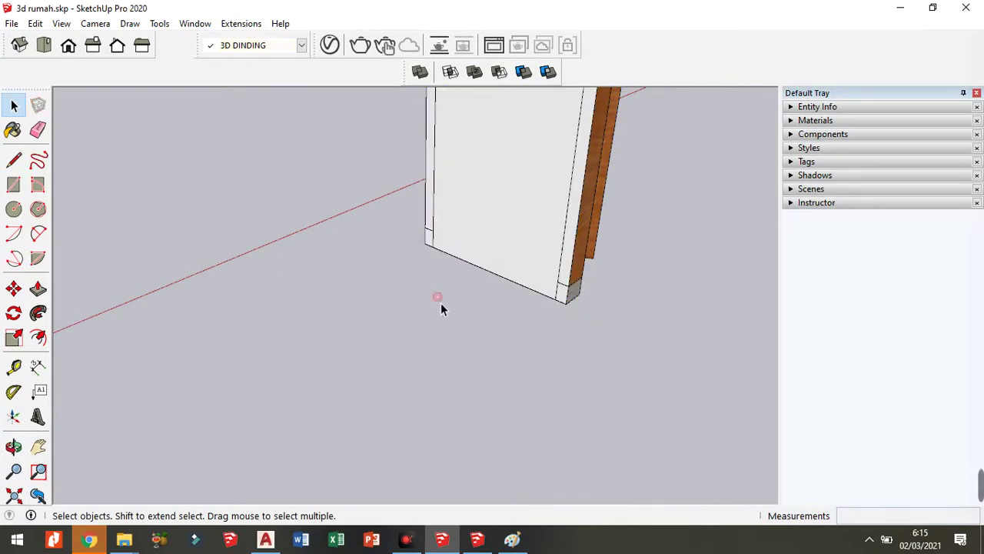
pyautogui.click(516, 199)
pyautogui.press('m')
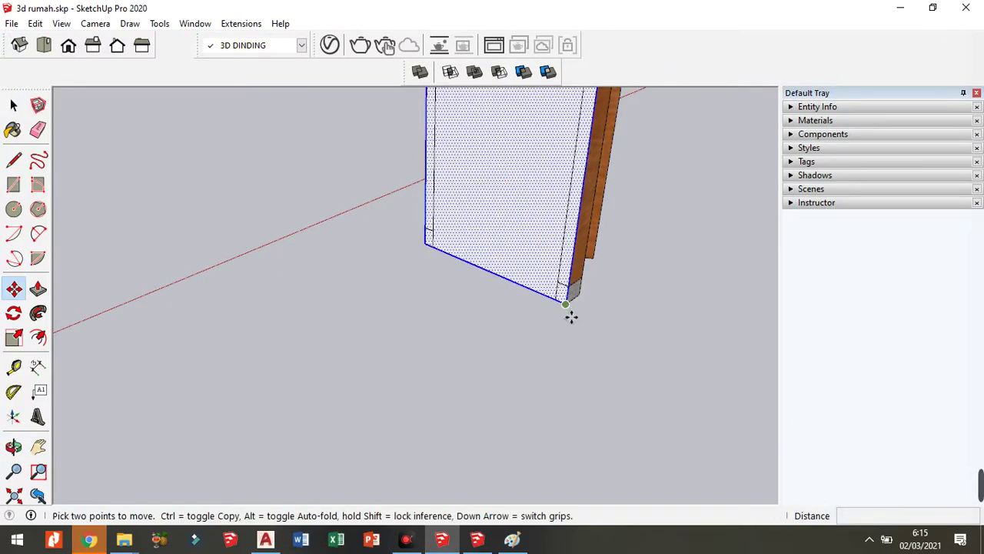
pyautogui.click(575, 317)
pyautogui.scroll(-3, 676, 359)
pyautogui.moveTo(676, 359)
pyautogui.mouseDown(button='middle')
pyautogui.moveTo(359, 305)
pyautogui.moveTo(404, 281)
pyautogui.mouseUp(button='middle')
pyautogui.scroll(5, 403, 281)
pyautogui.scroll(3, 400, 274)
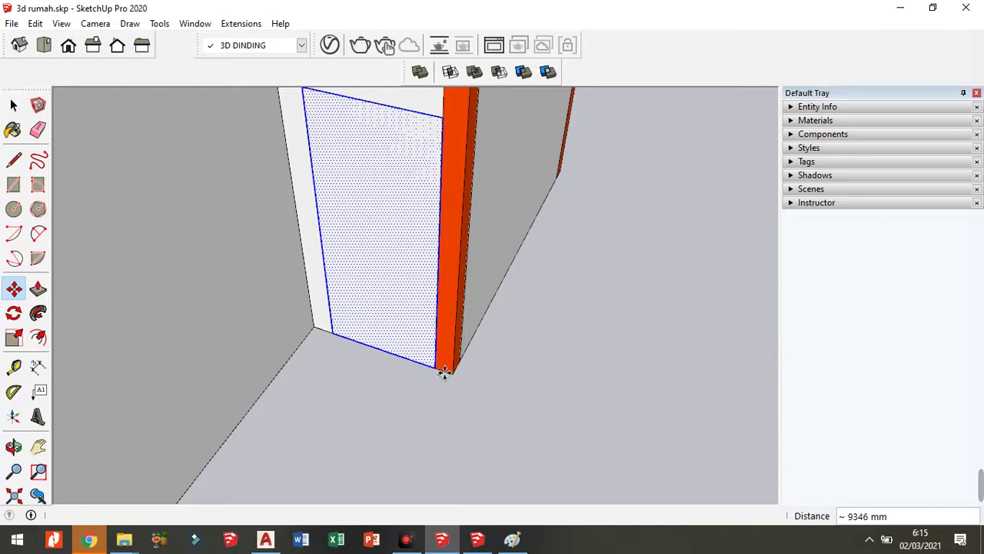
pyautogui.click(445, 371)
pyautogui.press('space')
# Step: Select the rectangle face together with its edges on the wall, ready to cut
pyautogui.scroll(-1, 537, 353)
pyautogui.moveTo(507, 423)
pyautogui.mouseDown(button='middle')
pyautogui.moveTo(425, 309)
pyautogui.moveTo(388, 293)
pyautogui.mouseUp(button='middle')
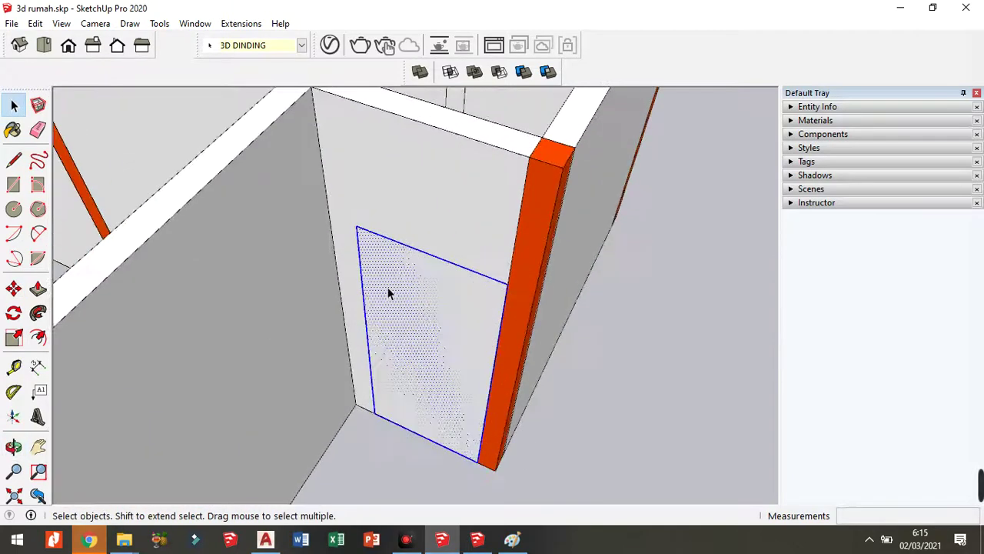
pyautogui.click(702, 373)
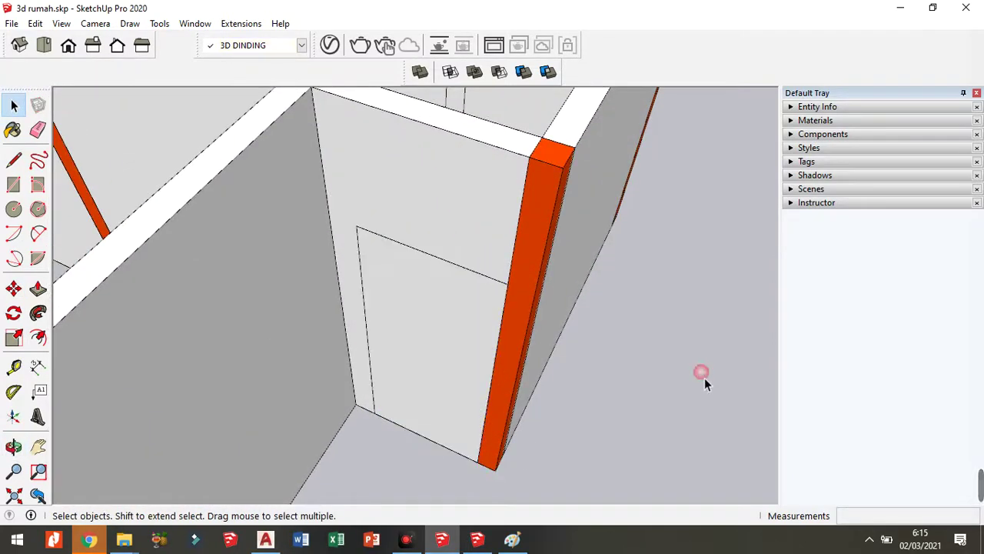
pyautogui.click(391, 310)
pyautogui.click(413, 152)
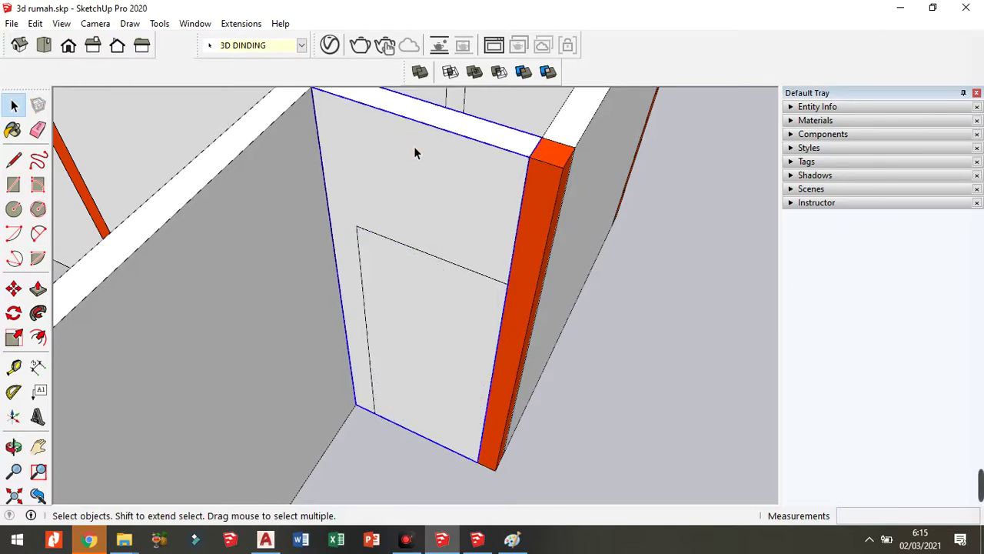
pyautogui.click(433, 309)
pyautogui.scroll(3, 431, 309)
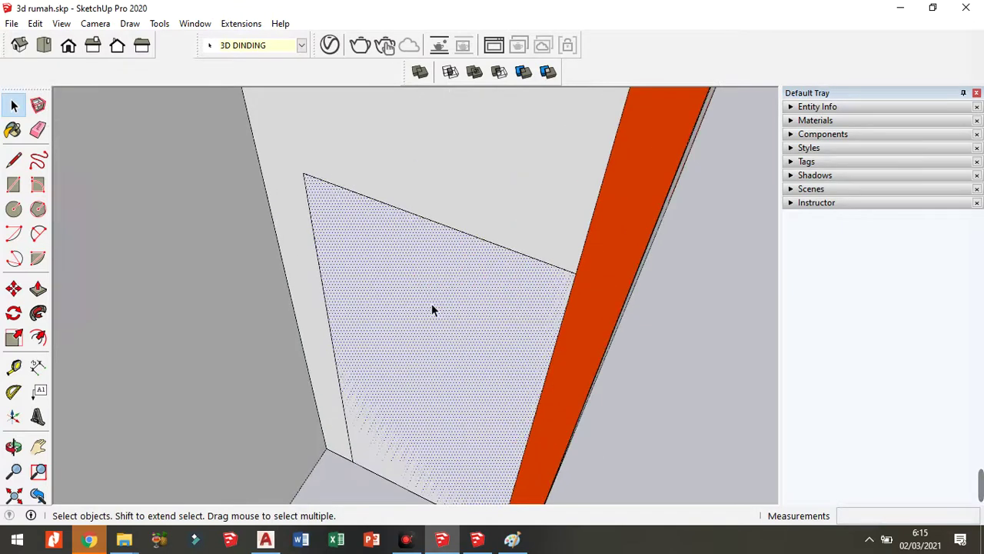
pyautogui.doubleClick(432, 310)
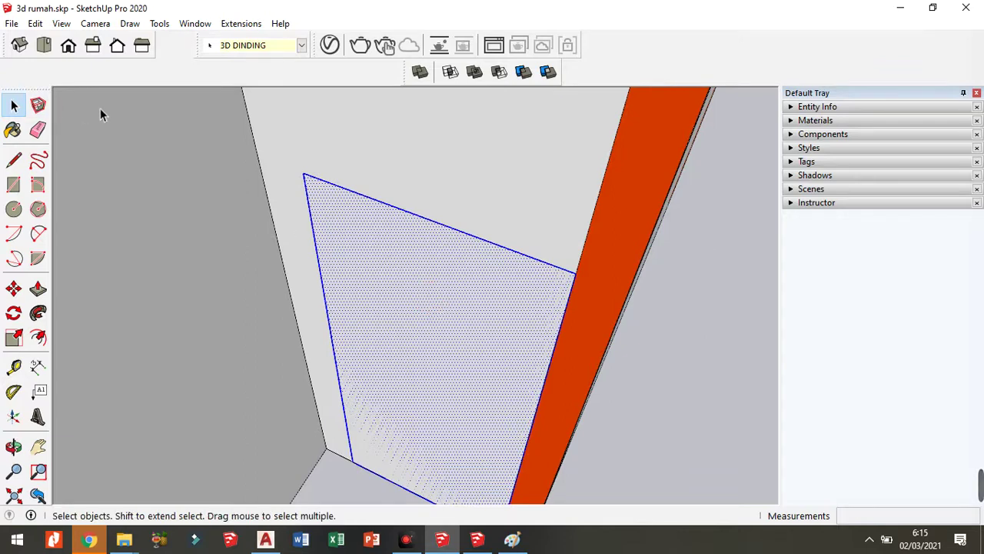
pyautogui.click(35, 25)
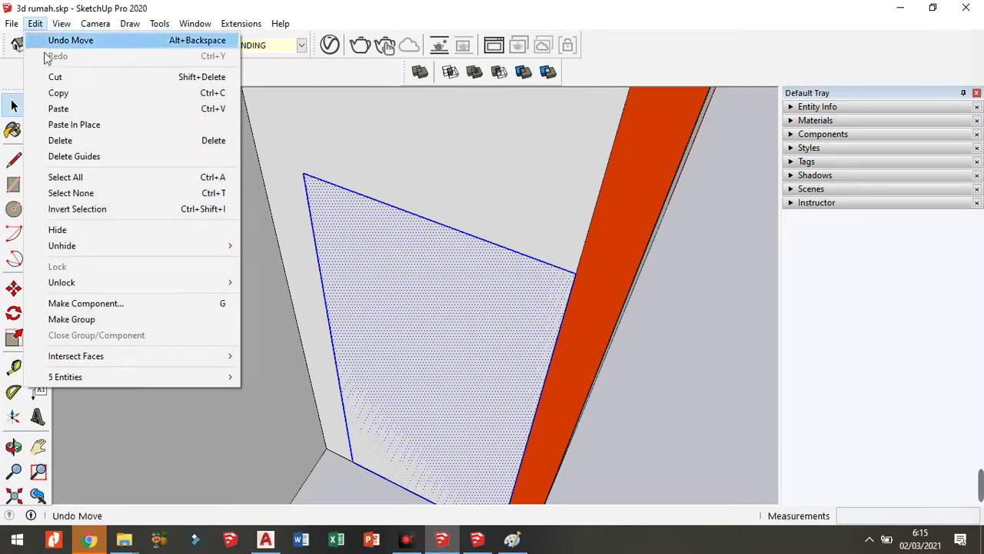
# Step: Cut the door rectangle and paste it back in place, with X-ray view on
pyautogui.click(68, 78)
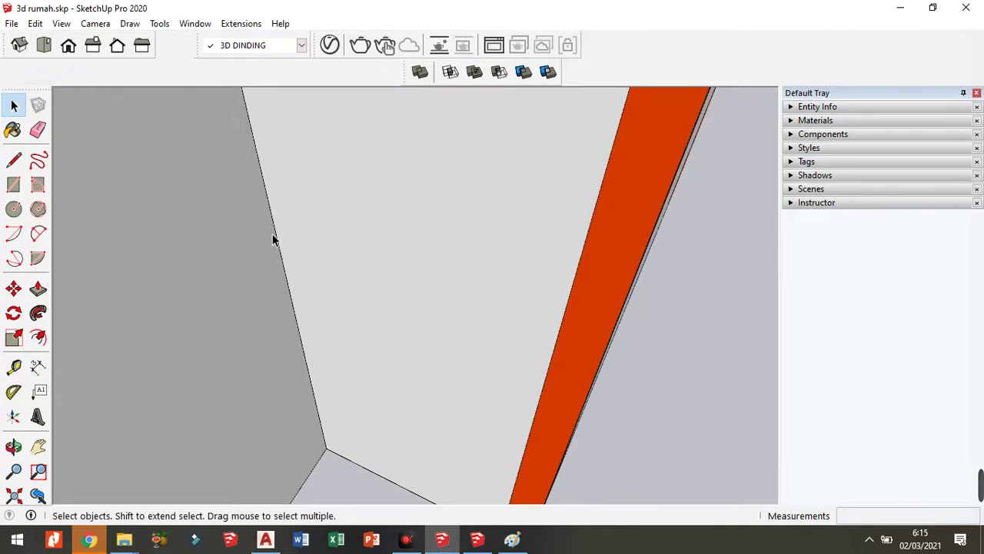
pyautogui.moveTo(272, 238)
pyautogui.mouseDown(button='middle')
pyautogui.moveTo(305, 285)
pyautogui.moveTo(345, 154)
pyautogui.mouseUp(button='middle')
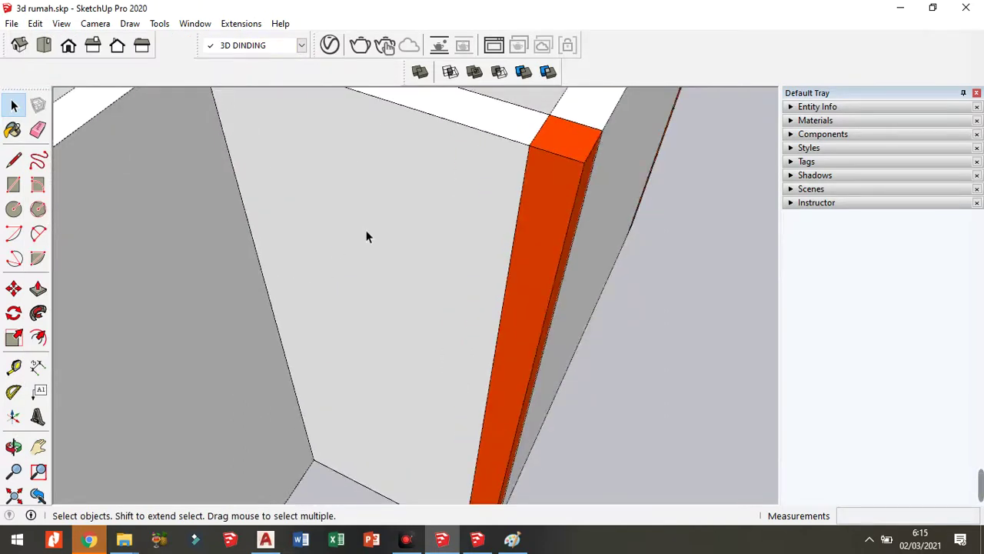
pyautogui.hotkey('alt', 'r')
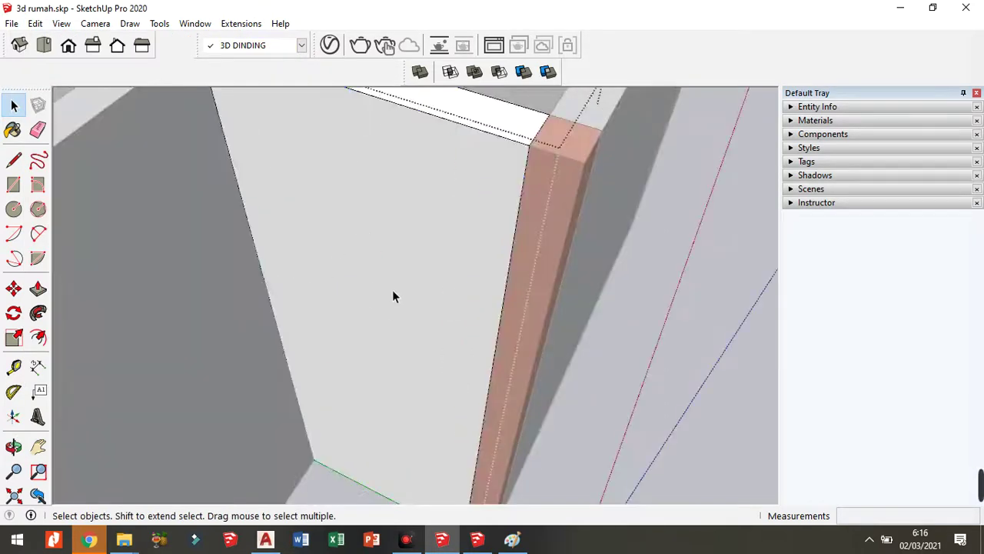
pyautogui.click(36, 24)
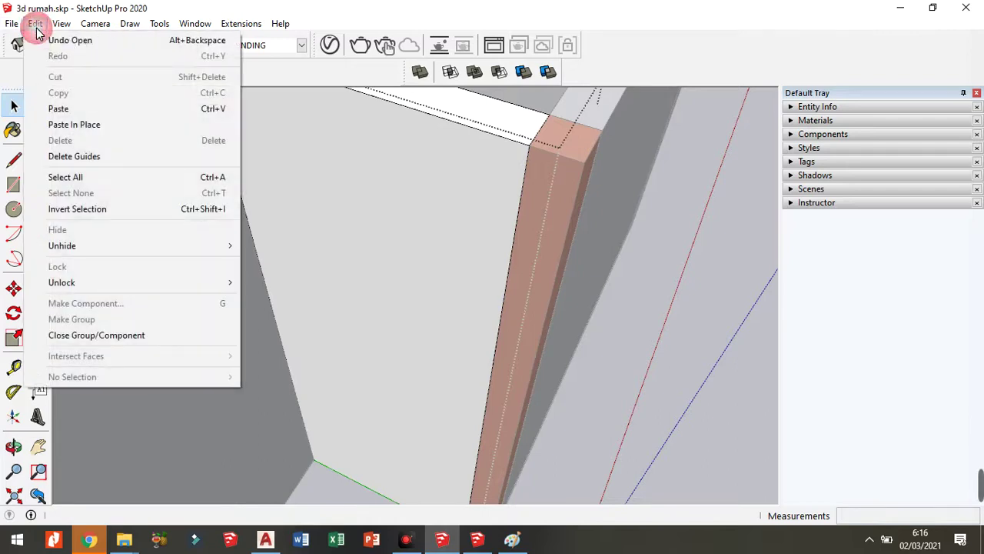
pyautogui.click(55, 125)
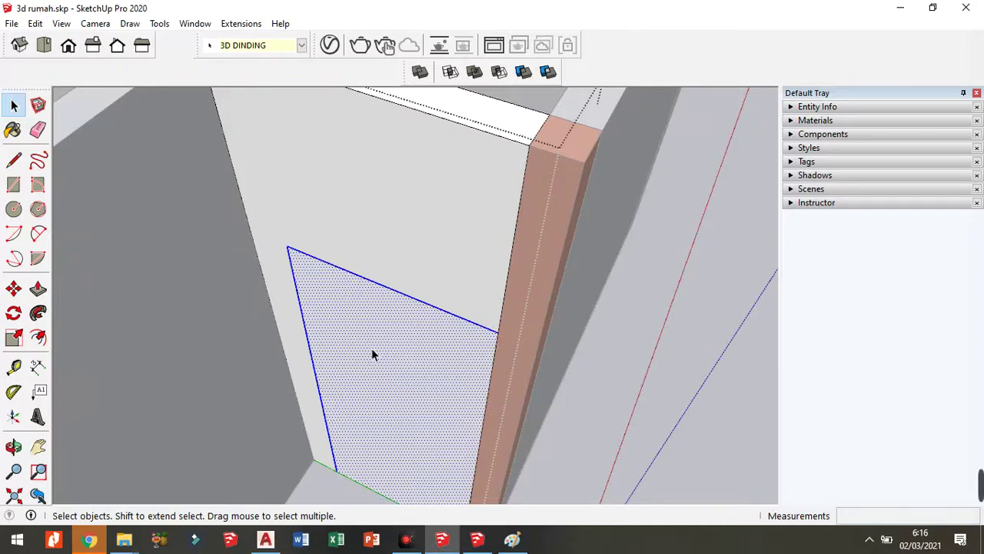
# Step: Push the rectangle 150 mm through the wall to open the doorway, then inspect it
pyautogui.press('p')
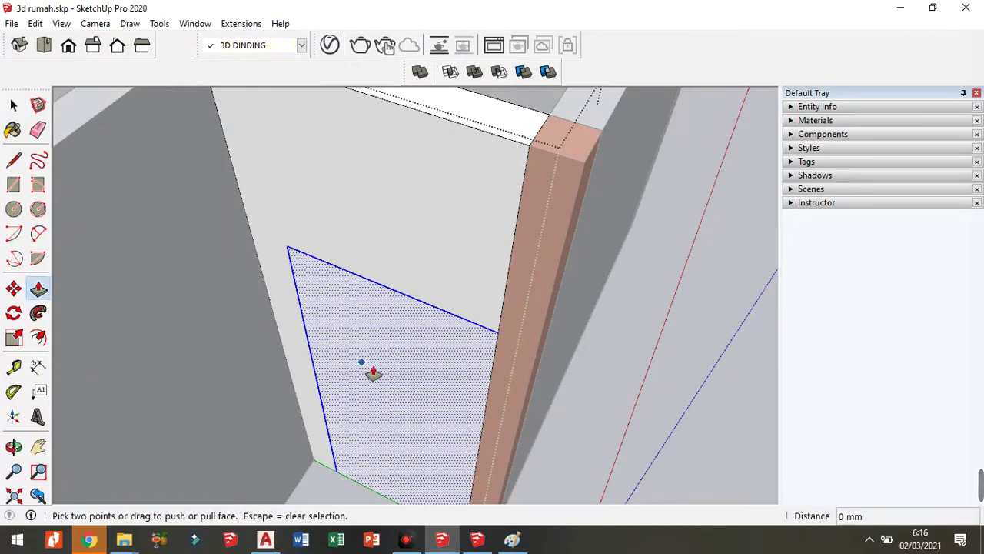
pyautogui.click(373, 373)
pyautogui.scroll(-3, 373, 374)
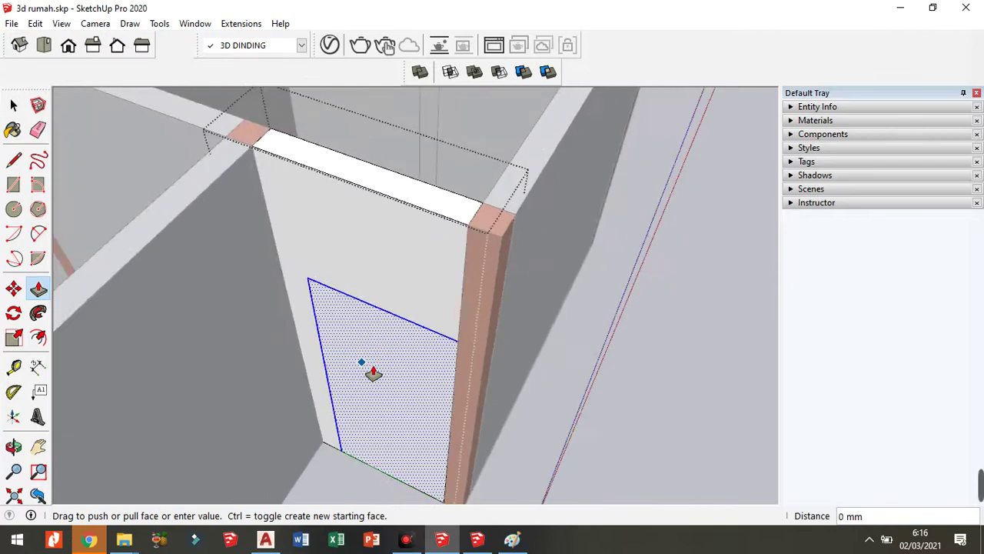
pyautogui.click(453, 197)
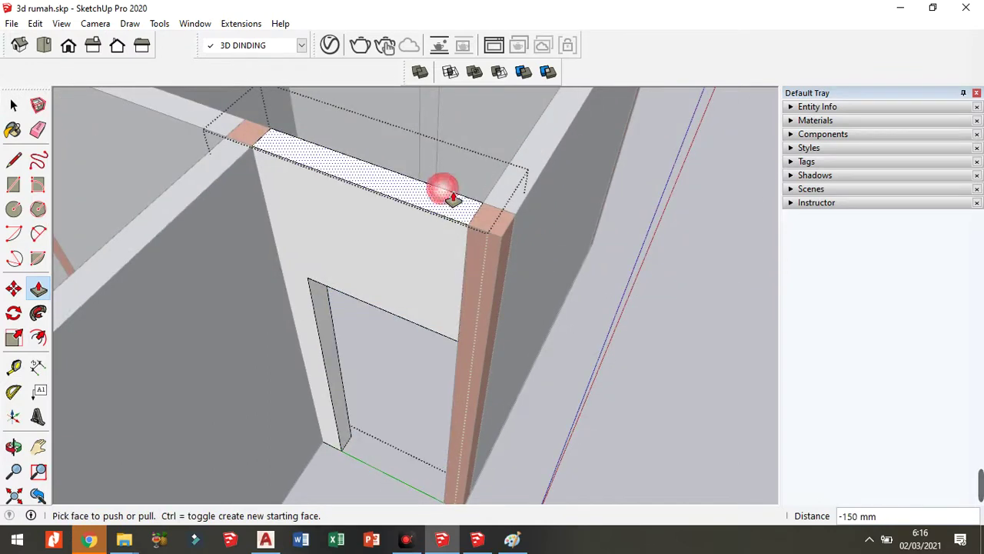
pyautogui.press('space')
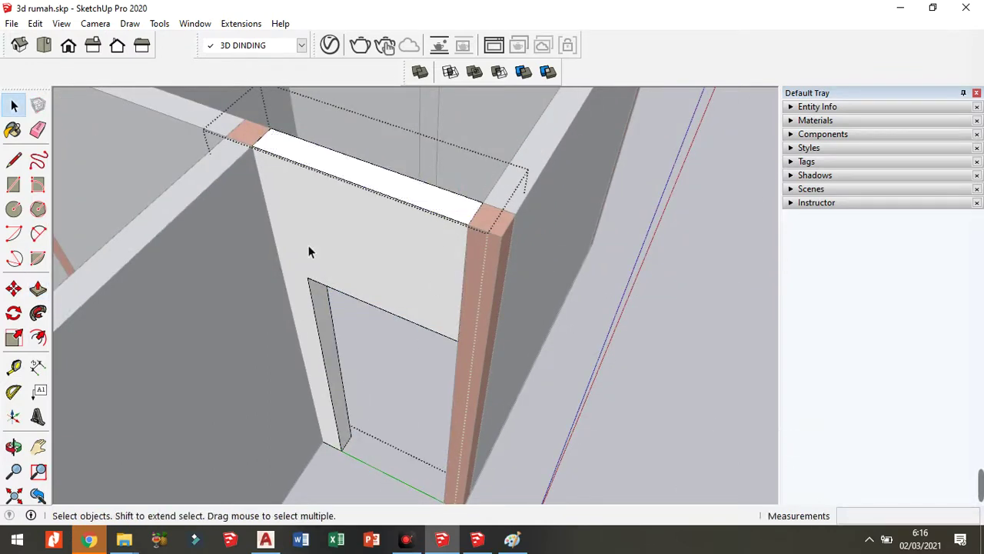
pyautogui.moveTo(308, 248); pyautogui.dragTo(408, 299, button='middle')
pyautogui.scroll(-3, 374, 374)
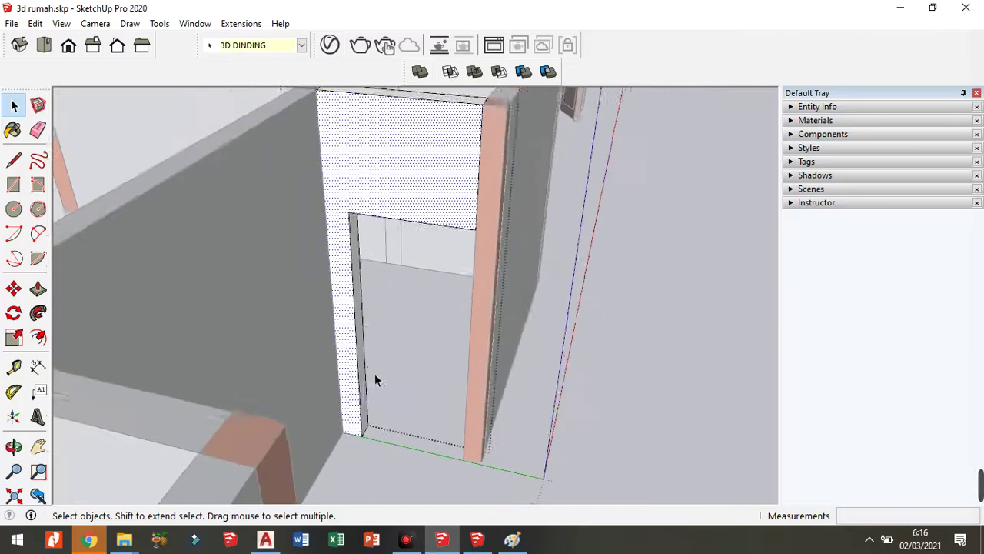
pyautogui.moveTo(374, 373); pyautogui.dragTo(354, 164, button='middle')
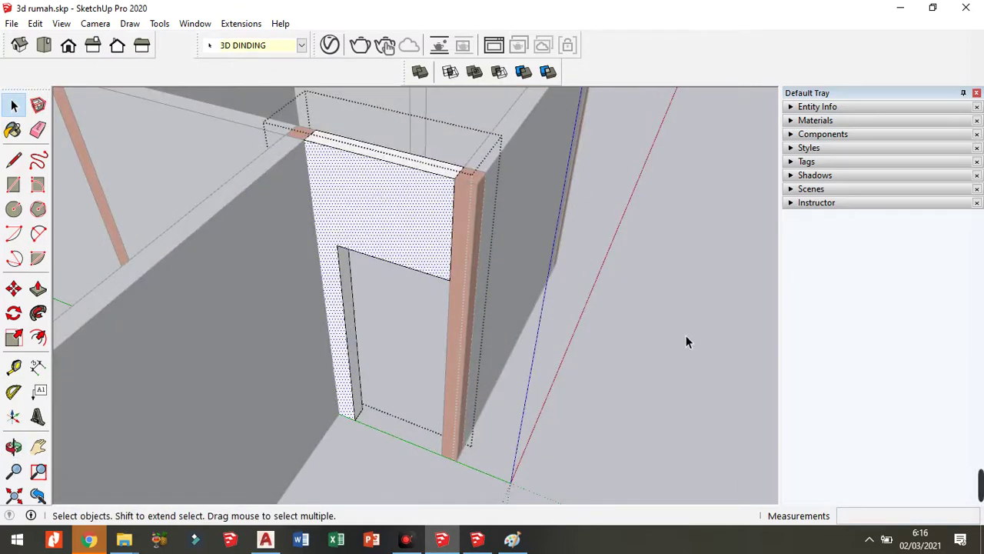
pyautogui.scroll(-2, 682, 337)
# Step: Move the wooden door component into the new wall opening beside the orange corner post
pyautogui.scroll(-3, 681, 336)
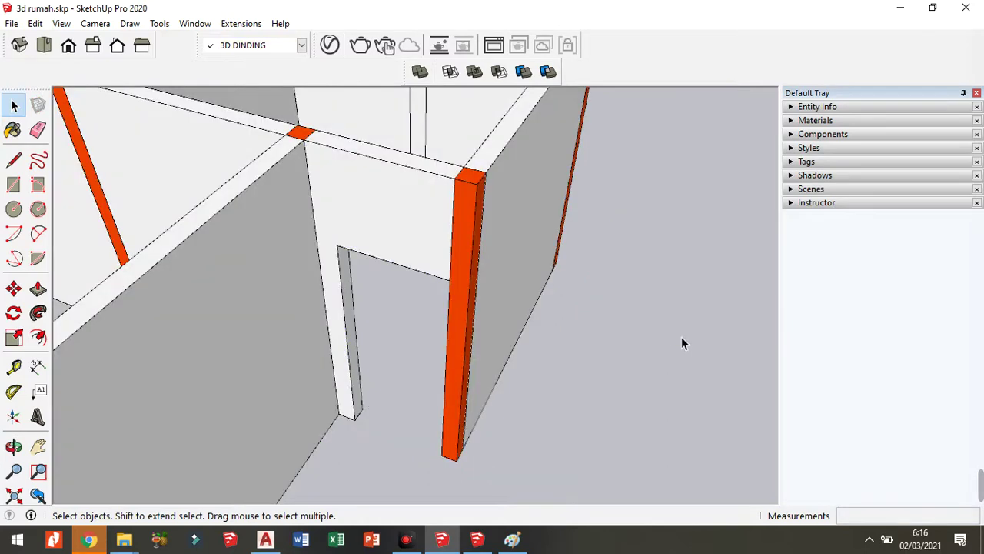
pyautogui.scroll(-3, 681, 337)
pyautogui.scroll(-2, 545, 257)
pyautogui.scroll(3, 589, 334)
pyautogui.scroll(3, 611, 217)
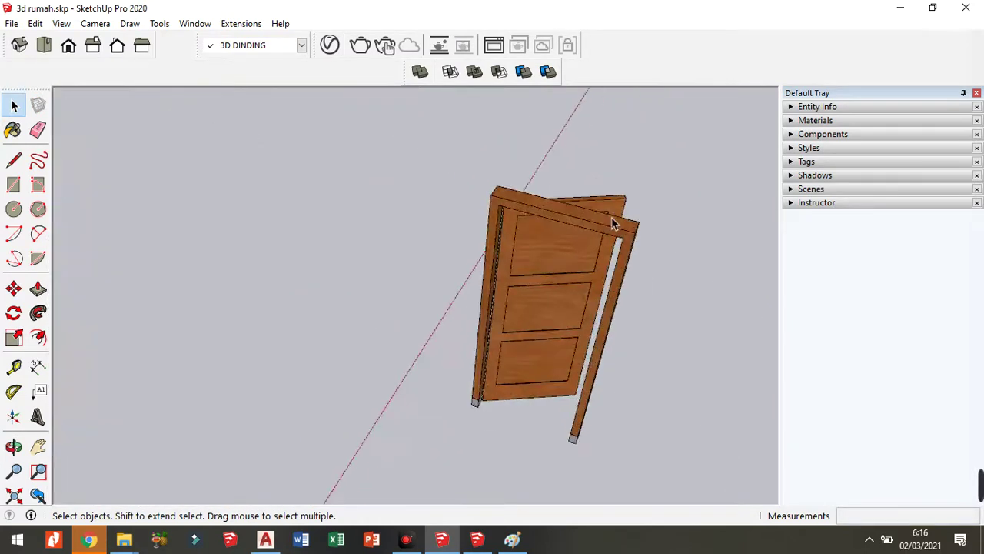
pyautogui.click(604, 240)
pyautogui.press('m')
pyautogui.click(653, 246)
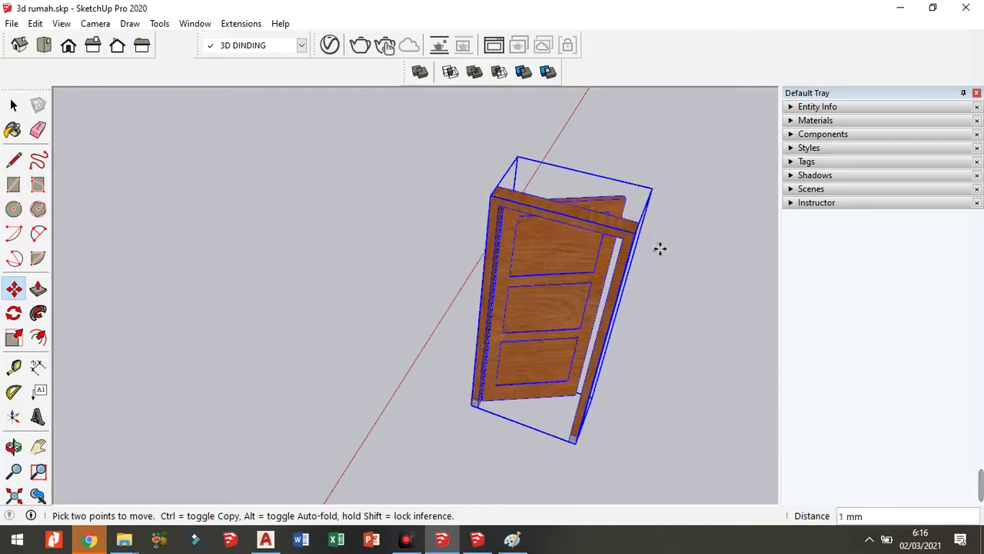
pyautogui.scroll(-3, 659, 246)
pyautogui.scroll(2, 259, 272)
pyautogui.scroll(2, 285, 263)
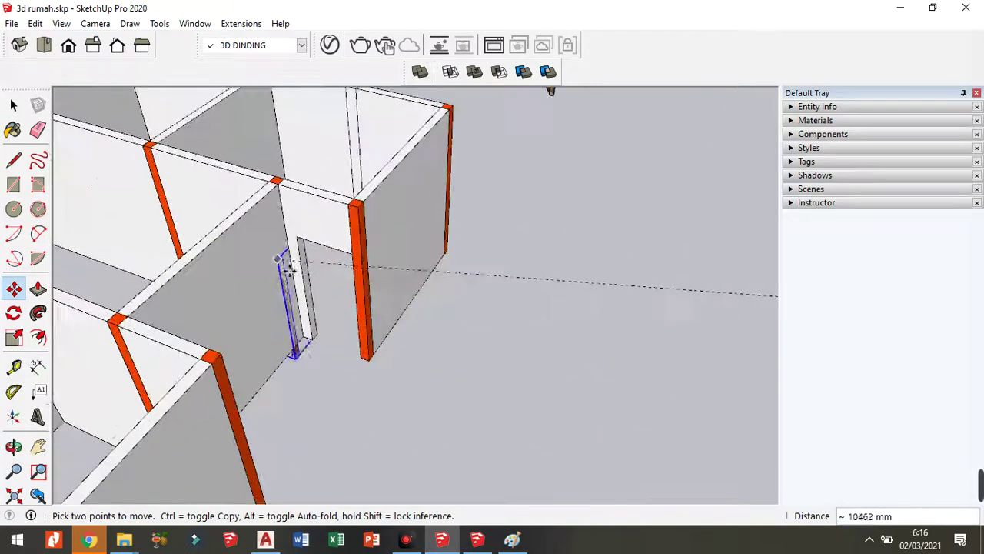
pyautogui.scroll(3, 362, 259)
pyautogui.scroll(2, 408, 256)
pyautogui.click(408, 256)
# Step: Nudge the door 10 along the red axis from its bottom corner, then check it from several angles
pyautogui.moveTo(408, 256)
pyautogui.mouseDown(button='middle')
pyautogui.moveTo(292, 146)
pyautogui.moveTo(281, 430)
pyautogui.mouseUp(button='middle')
pyautogui.scroll(3, 282, 439)
pyautogui.scroll(2, 289, 410)
pyautogui.click(287, 408)
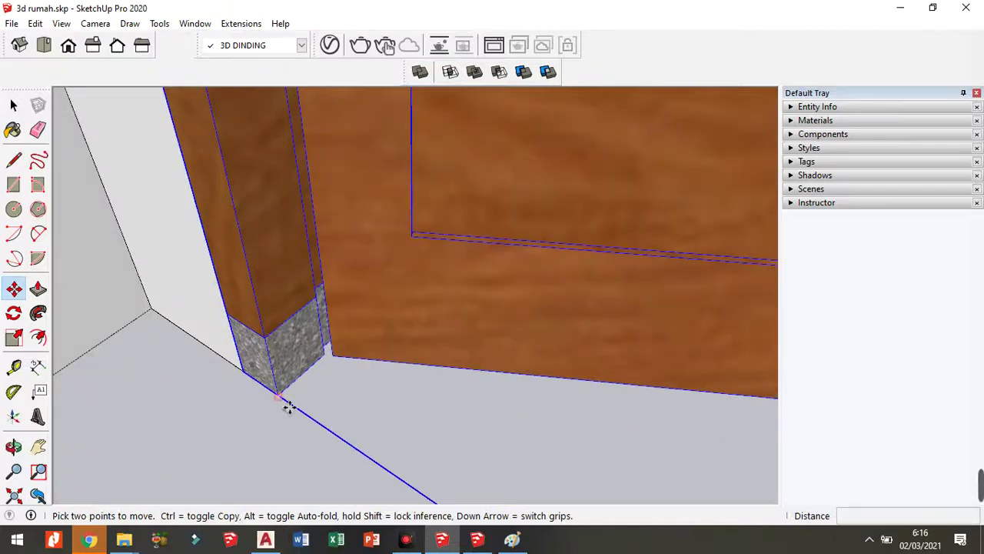
pyautogui.write('10')
pyautogui.press('Return')
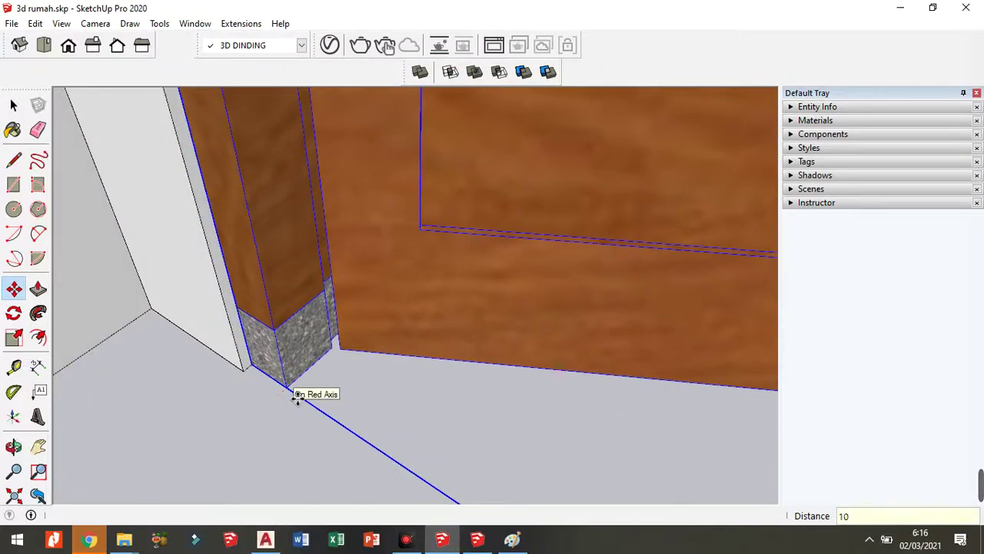
pyautogui.scroll(-5, 298, 396)
pyautogui.scroll(-5, 433, 408)
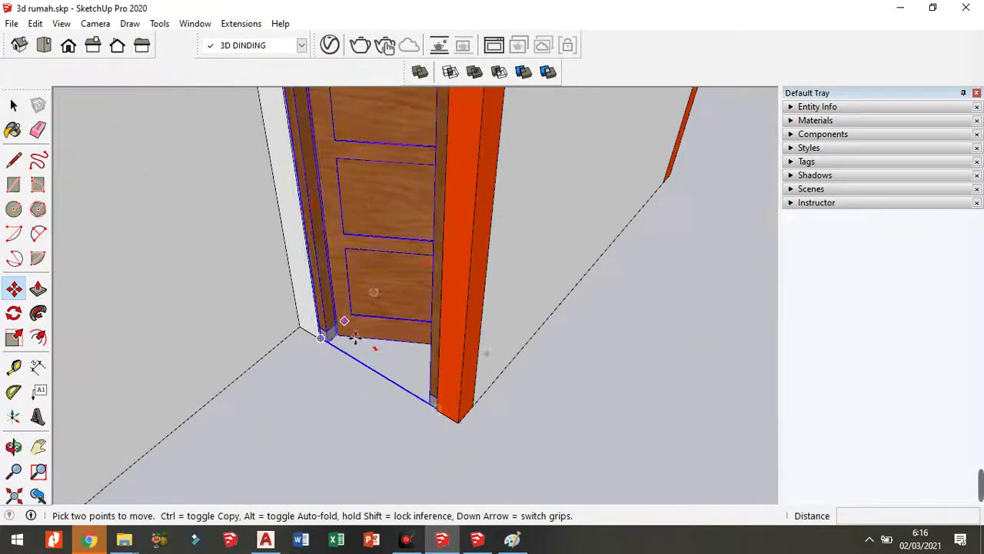
pyautogui.scroll(-5, 374, 290)
pyautogui.press('space')
pyautogui.moveTo(341, 402)
pyautogui.mouseDown(button='middle')
pyautogui.moveTo(438, 392)
pyautogui.moveTo(301, 395)
pyautogui.moveTo(261, 376)
pyautogui.moveTo(266, 308)
pyautogui.moveTo(439, 286)
pyautogui.moveTo(431, 292)
pyautogui.mouseUp(button='middle')
pyautogui.scroll(-3, 353, 308)
pyautogui.scroll(-2, 354, 307)
pyautogui.scroll(6, 351, 304)
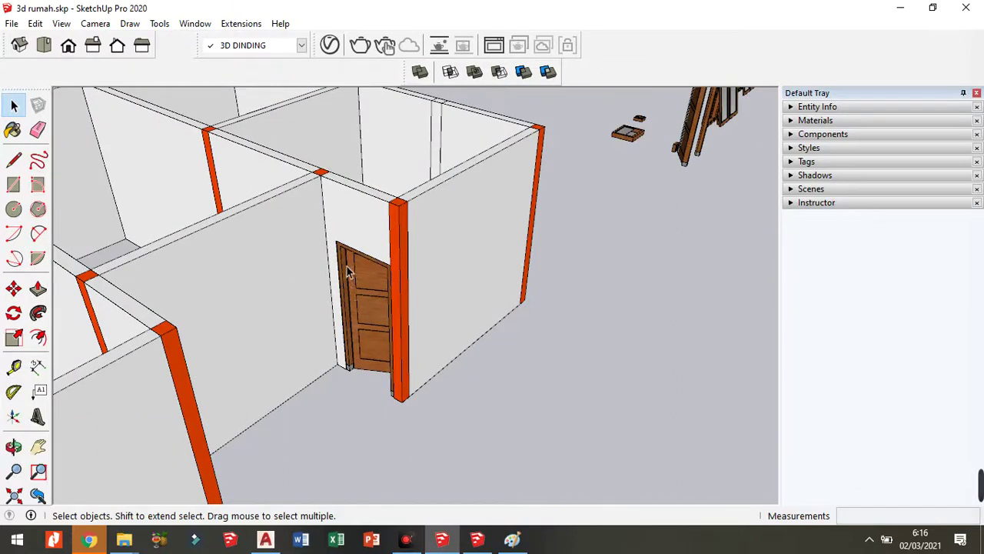
pyautogui.scroll(2, 337, 281)
pyautogui.moveTo(342, 285); pyautogui.dragTo(360, 286, button='middle')
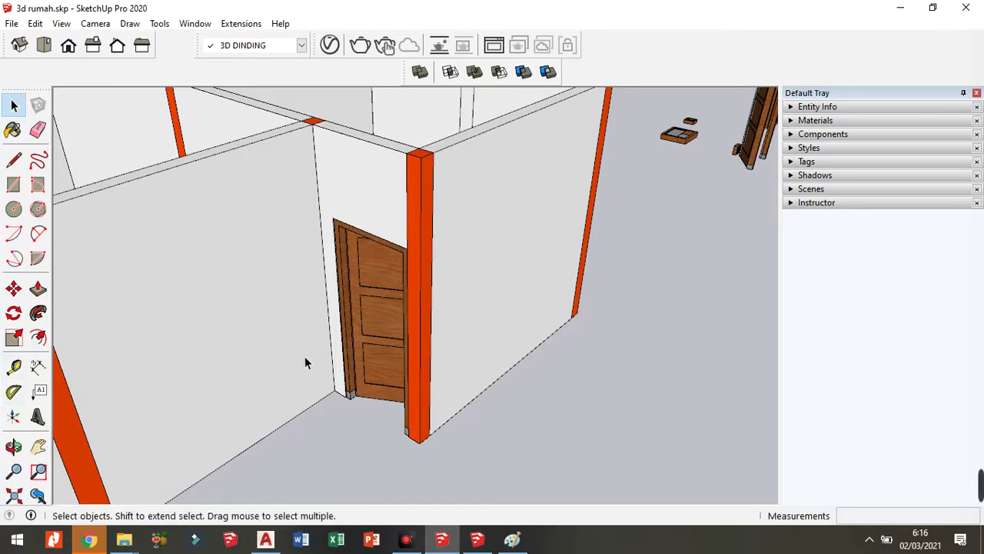
pyautogui.moveTo(305, 361); pyautogui.dragTo(30, 319, button='middle')
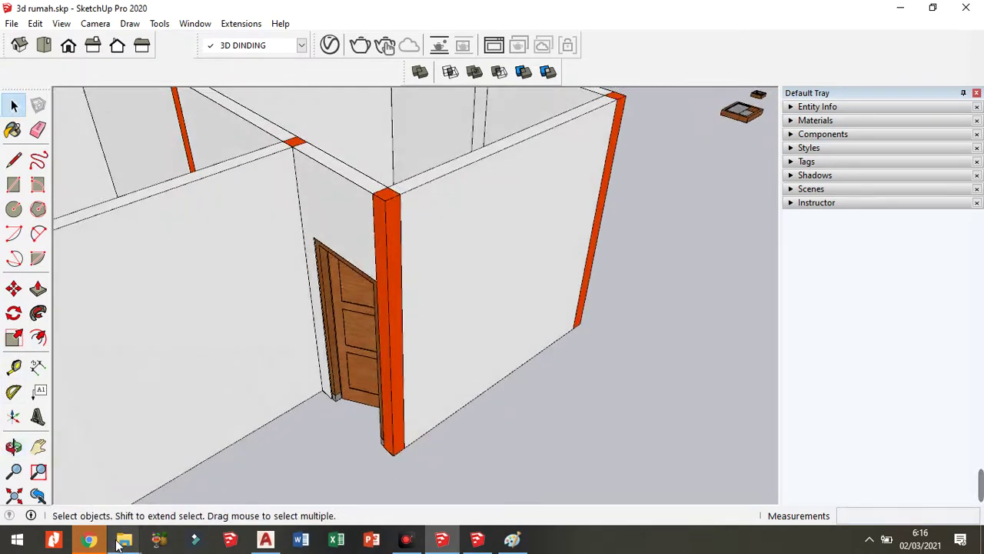
pyautogui.click(265, 539)
pyautogui.scroll(-3, 418, 246)
pyautogui.scroll(5, 418, 246)
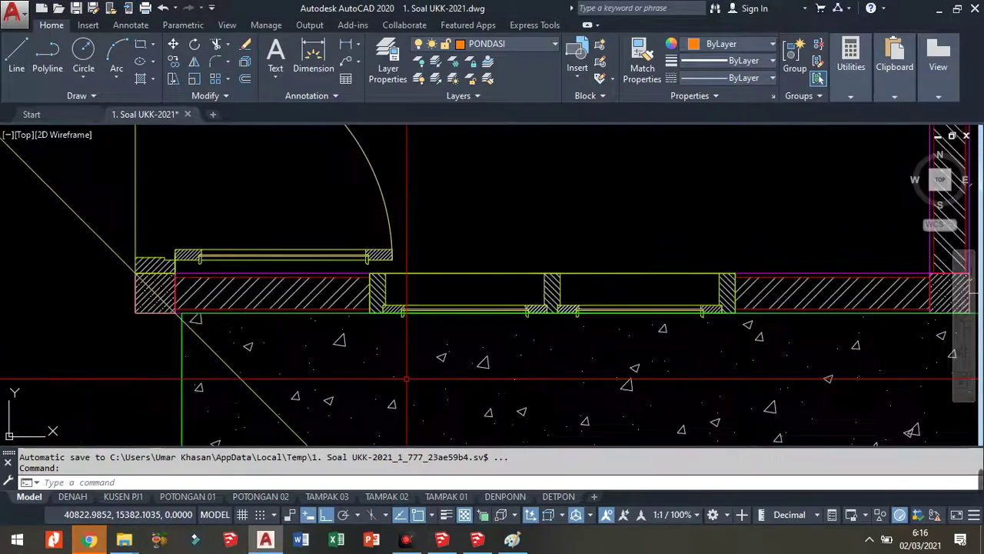
pyautogui.scroll(-4, 417, 246)
pyautogui.scroll(2, 416, 244)
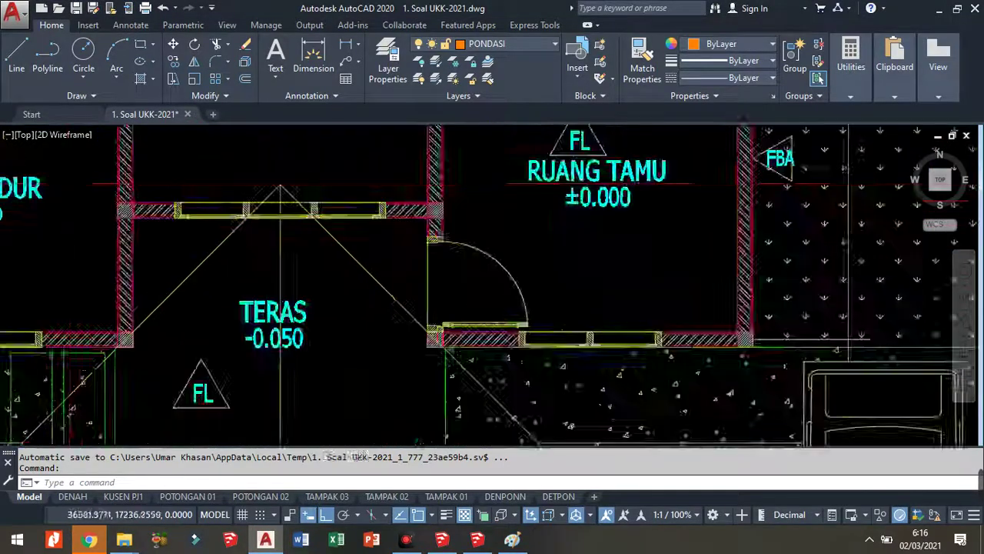
pyautogui.scroll(2, 407, 243)
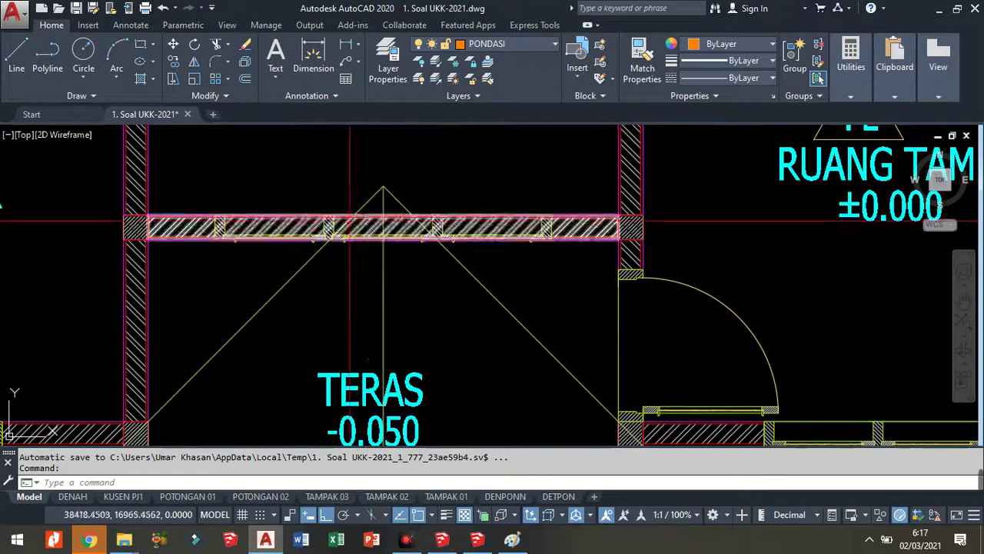
pyautogui.click(442, 539)
pyautogui.moveTo(330, 406); pyautogui.dragTo(236, 448, button='middle')
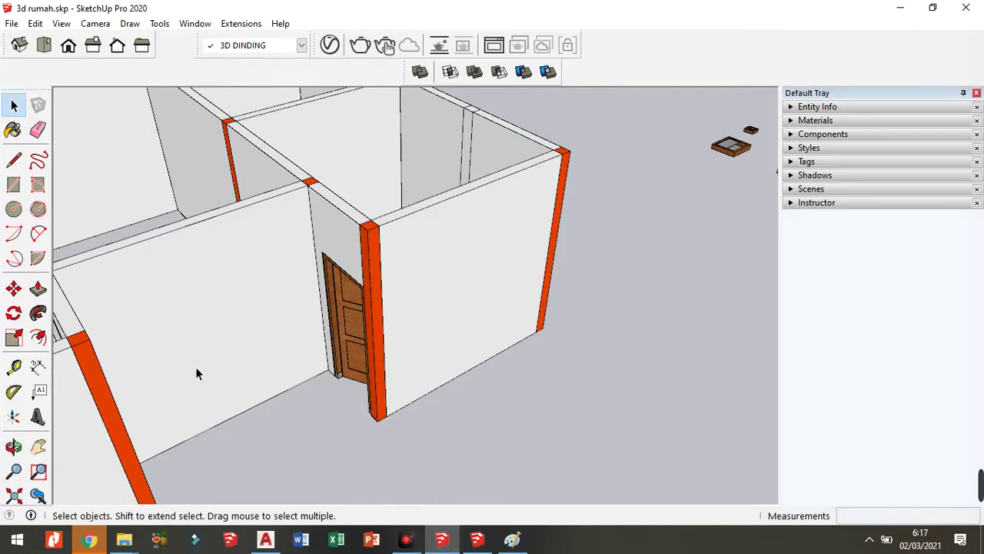
# Step: Use the Tape Measure from the wall's base to place a lower and an upper height guide left of the door
pyautogui.click(15, 368)
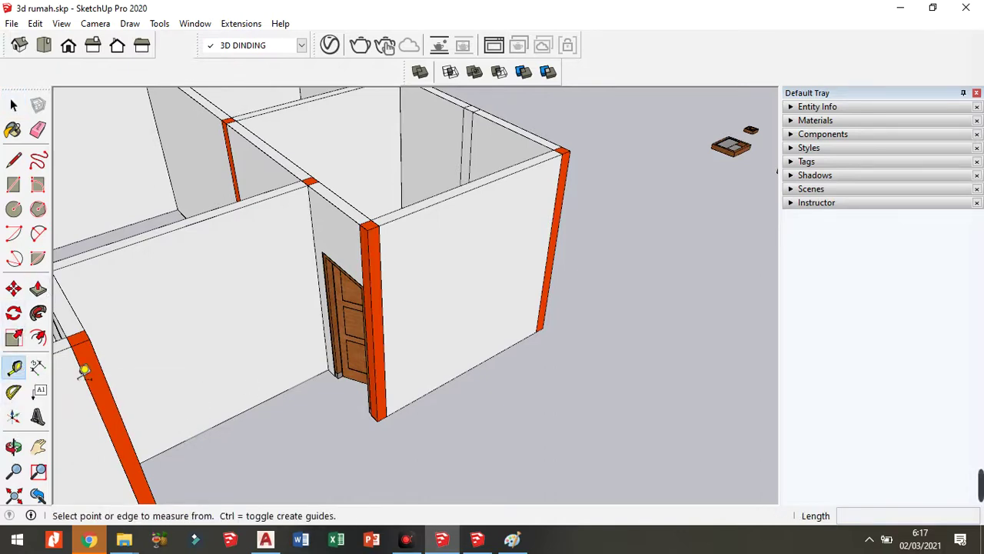
pyautogui.click(260, 404)
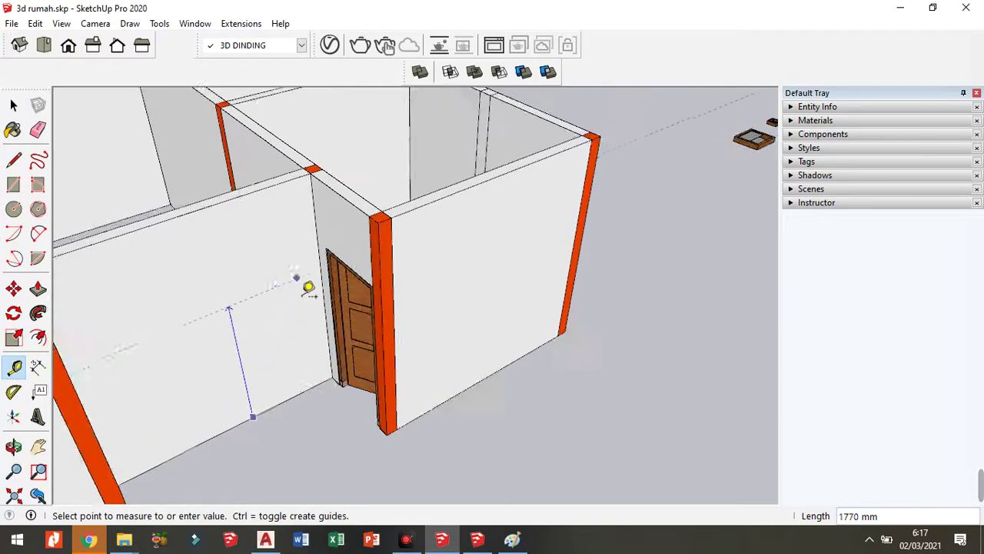
pyautogui.scroll(2, 308, 286)
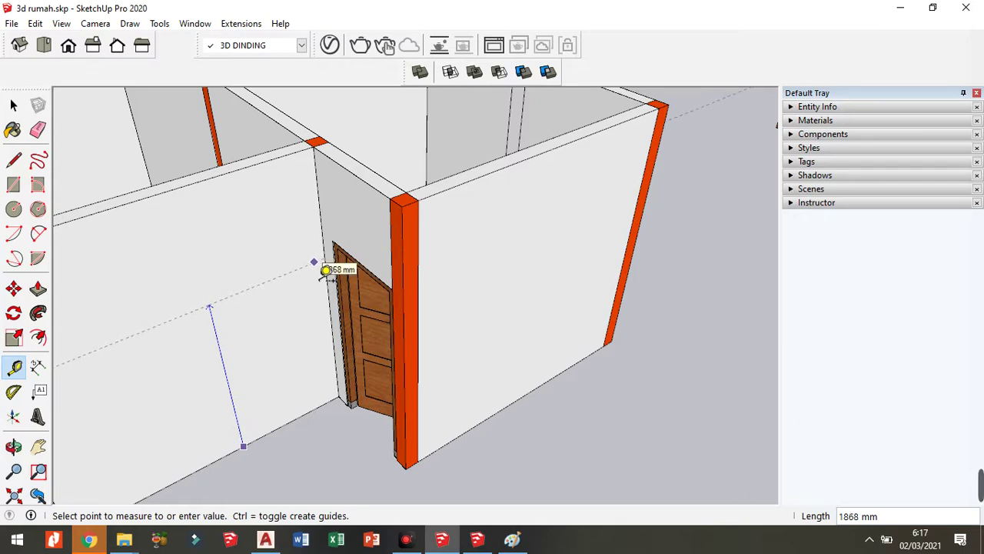
pyautogui.scroll(2, 326, 270)
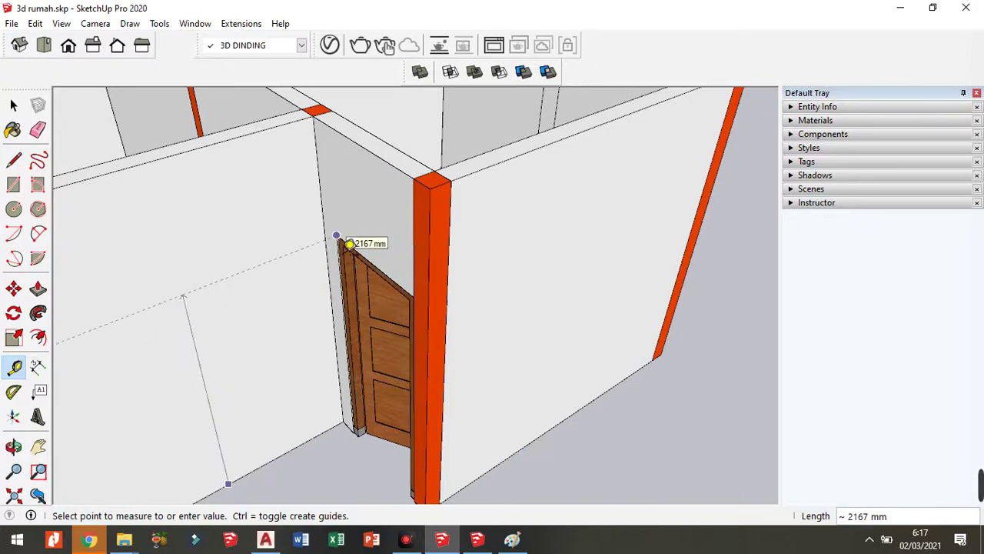
pyautogui.scroll(-1, 310, 340)
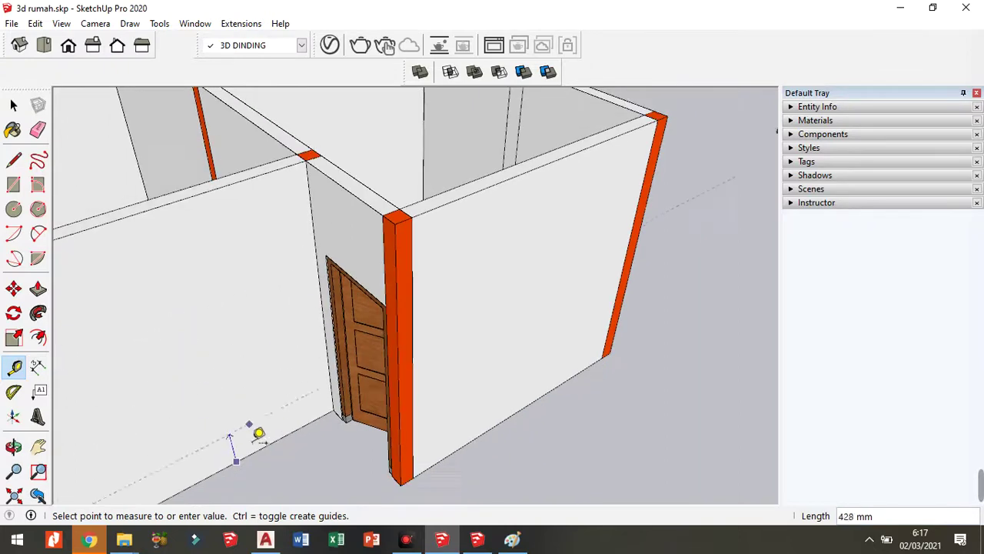
pyautogui.click(230, 426)
pyautogui.write('2850')
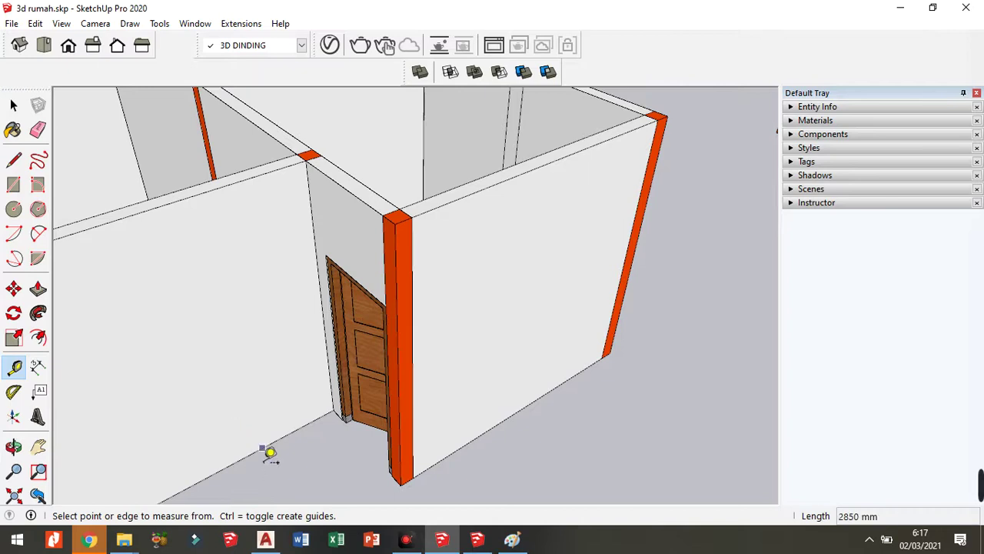
pyautogui.click(256, 452)
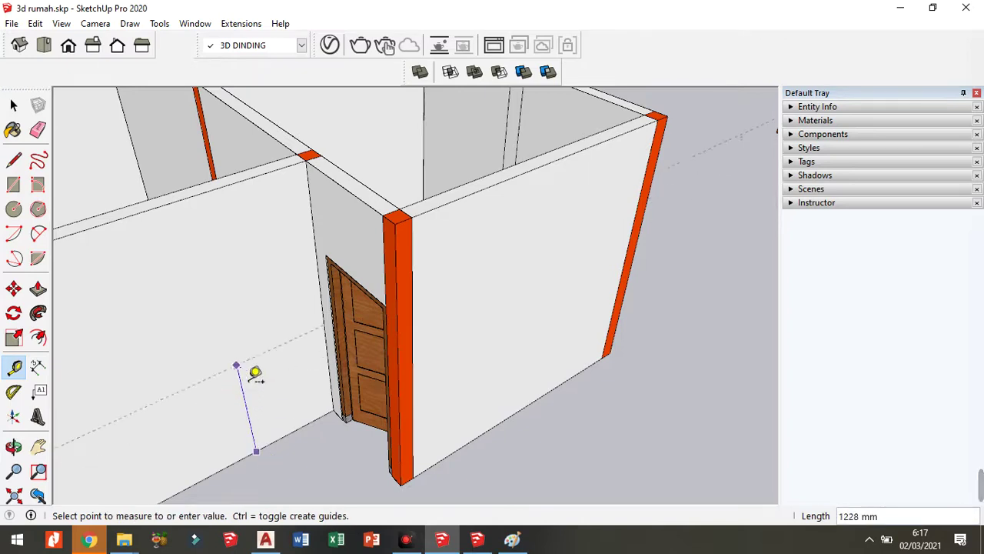
pyautogui.scroll(1, 257, 371)
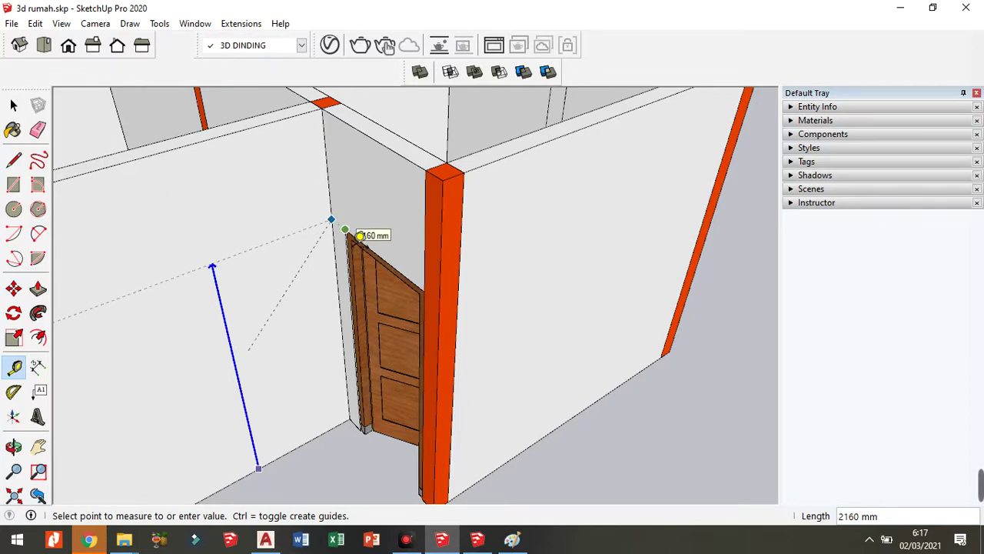
pyautogui.click(361, 235)
pyautogui.write('3000')
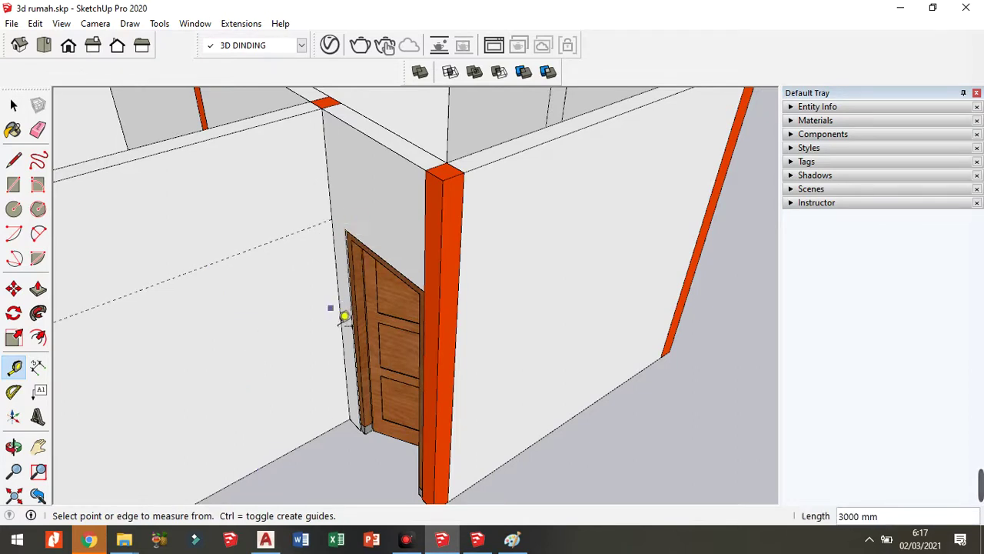
pyautogui.press('space')
# Step: Turn toward the guided wall and take a tape measurement from its edge
pyautogui.scroll(-3, 309, 322)
pyautogui.moveTo(308, 321); pyautogui.dragTo(253, 281, button='middle')
pyautogui.scroll(1, 266, 345)
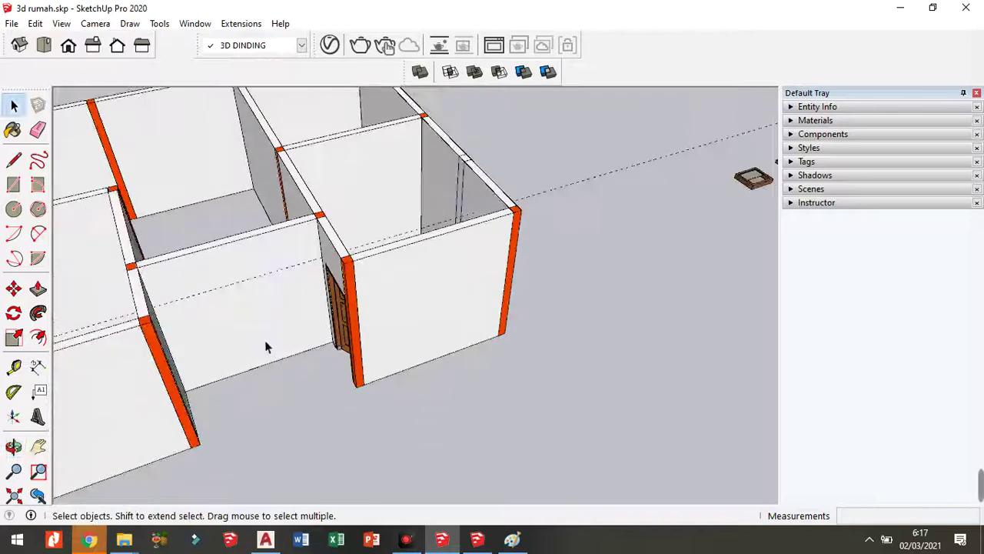
pyautogui.scroll(2, 203, 310)
pyautogui.scroll(1, 204, 311)
pyautogui.scroll(1, 215, 309)
pyautogui.scroll(1, 208, 314)
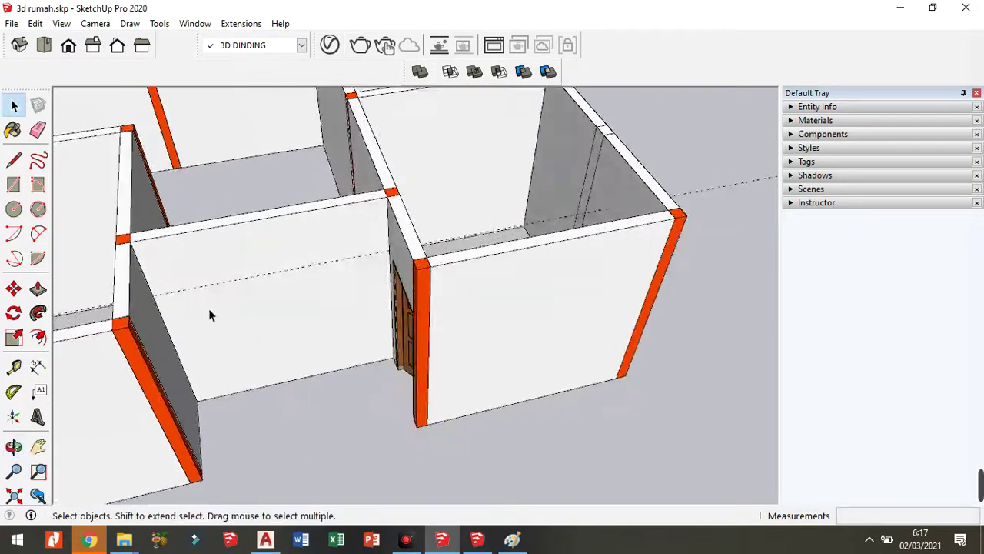
pyautogui.moveTo(205, 320)
pyautogui.mouseDown(button='middle')
pyautogui.moveTo(226, 300)
pyautogui.moveTo(143, 239)
pyautogui.mouseUp(button='middle')
pyautogui.scroll(2, 221, 259)
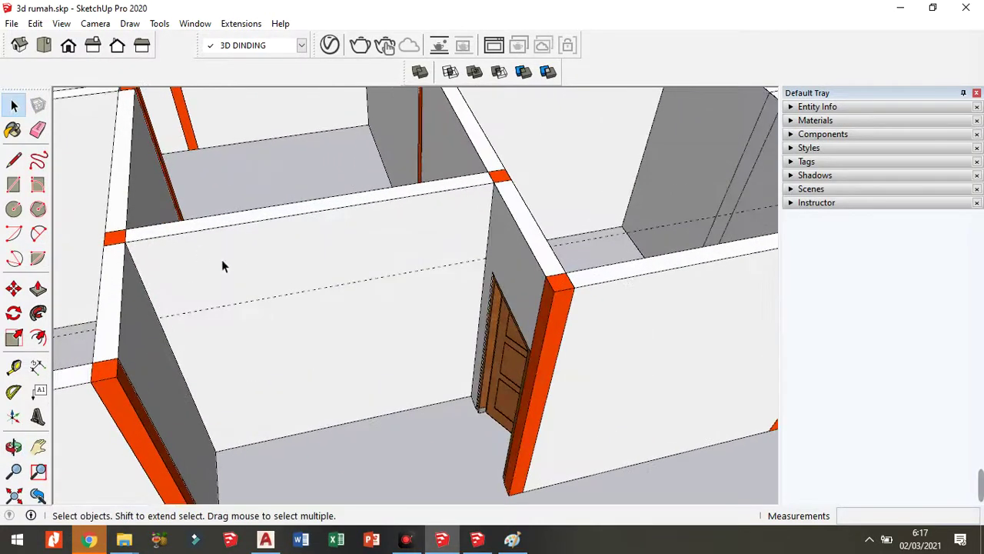
pyautogui.moveTo(222, 259)
pyautogui.mouseDown(button='middle')
pyautogui.moveTo(305, 371)
pyautogui.moveTo(281, 370)
pyautogui.mouseUp(button='middle')
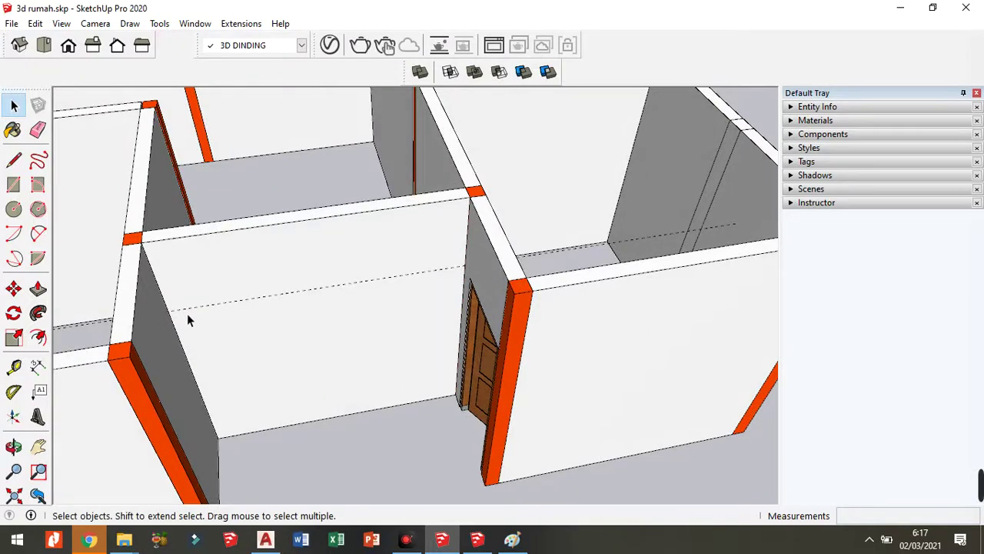
pyautogui.press('t')
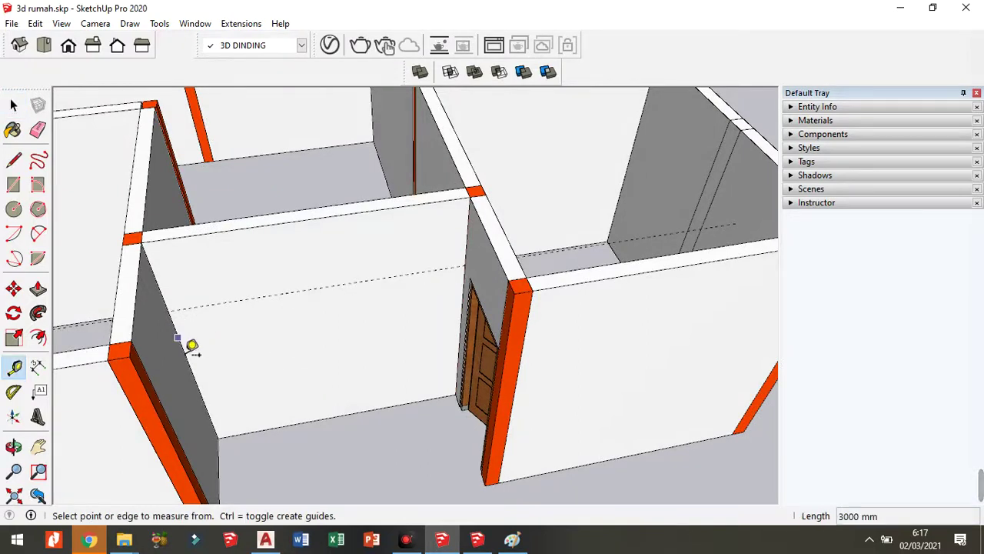
pyautogui.click(186, 355)
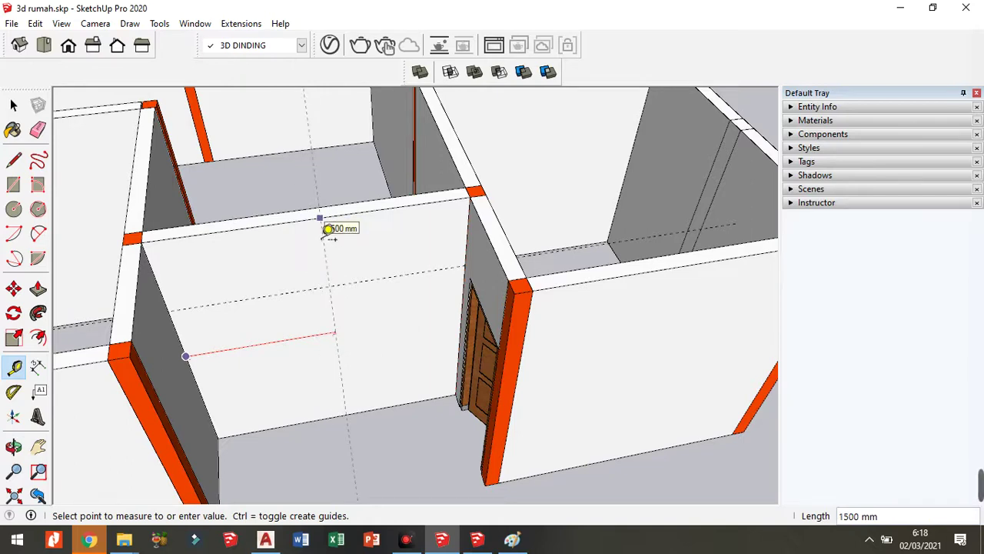
pyautogui.press('space')
# Step: Draw a line along the interior wall's top edge from its left corner
pyautogui.moveTo(321, 226); pyautogui.dragTo(261, 238, button='middle')
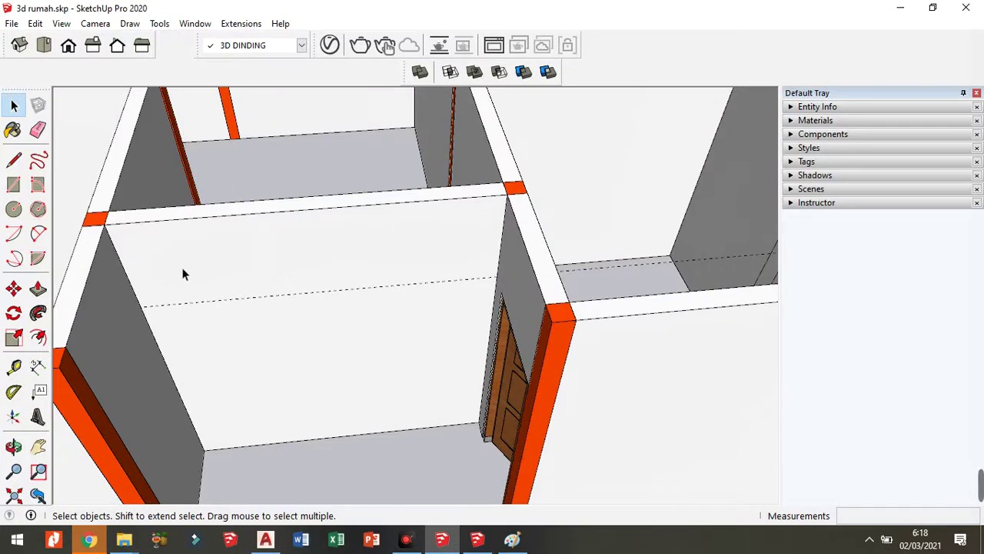
pyautogui.press('l')
pyautogui.click(104, 224)
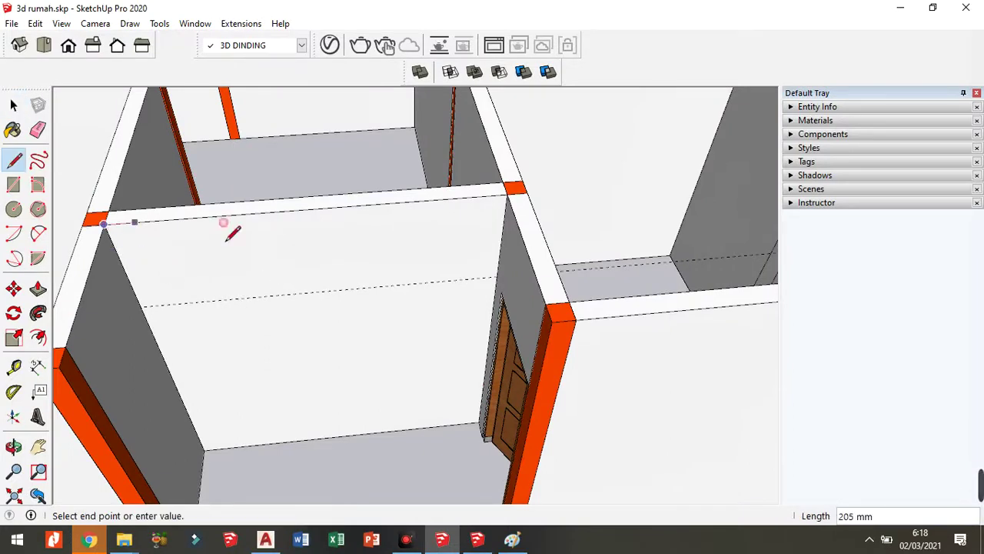
pyautogui.click(507, 196)
pyautogui.press('space')
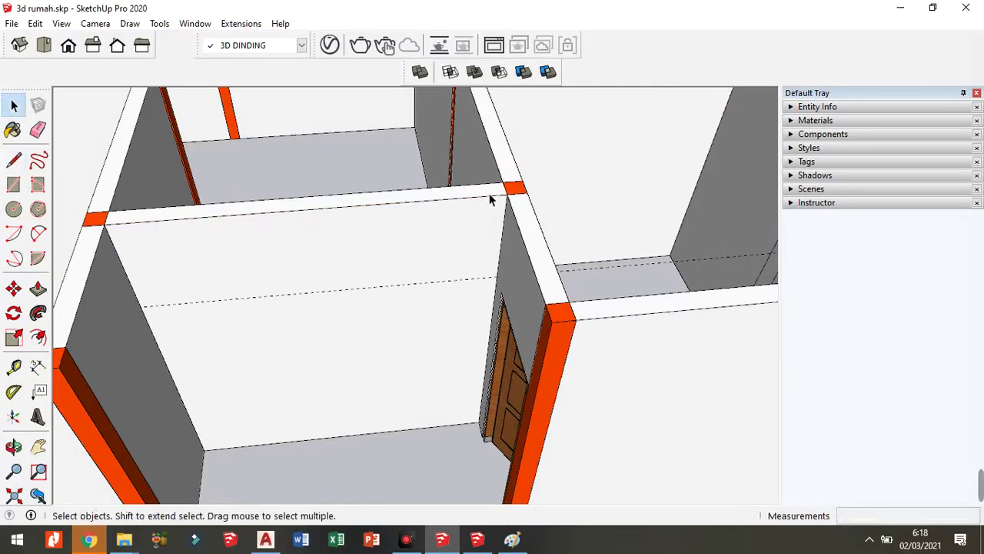
# Step: Place a vertical guide 1425 mm in from the wall's left edge and select the top edge
pyautogui.press('t')
pyautogui.click(174, 379)
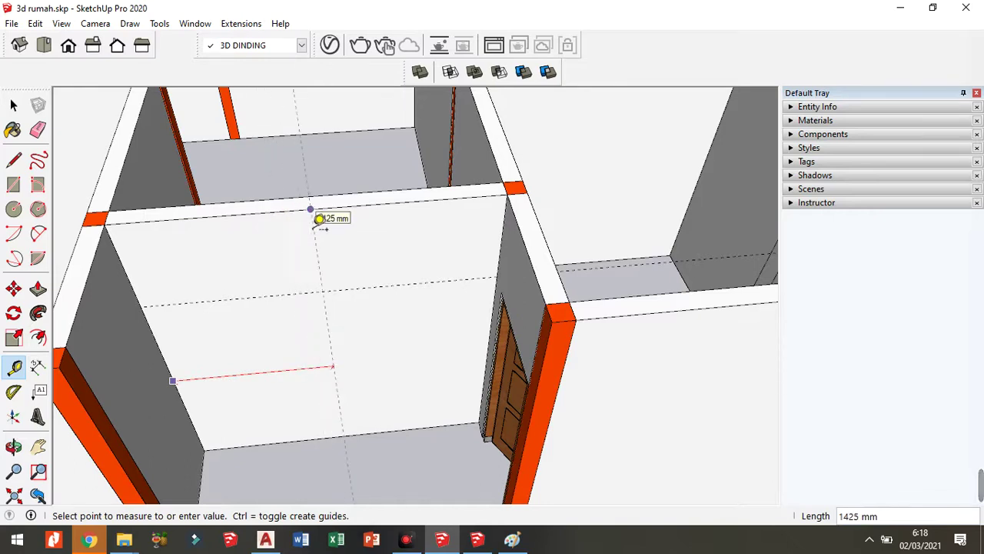
pyautogui.click(323, 220)
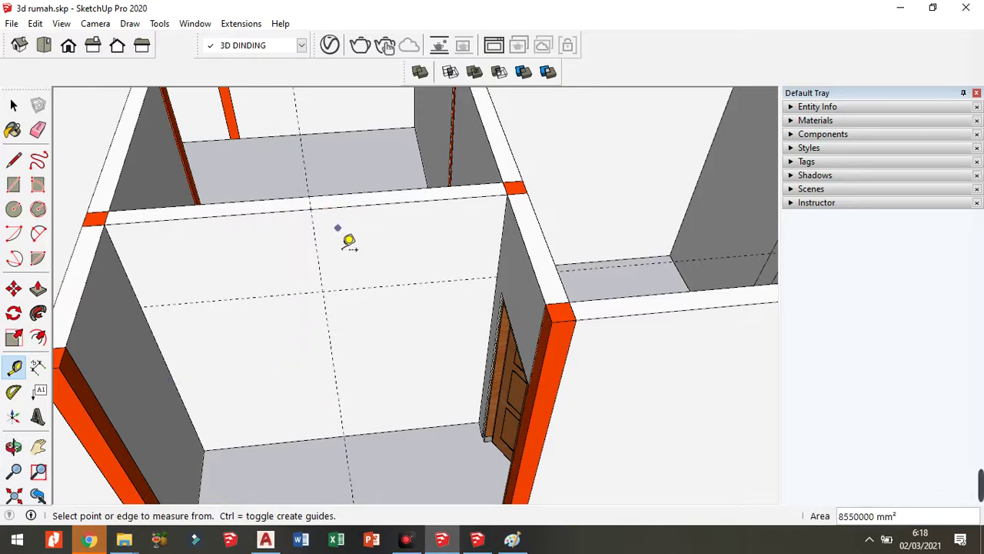
pyautogui.moveTo(347, 242)
pyautogui.mouseDown(button='middle')
pyautogui.moveTo(179, 352)
pyautogui.moveTo(319, 209)
pyautogui.mouseUp(button='middle')
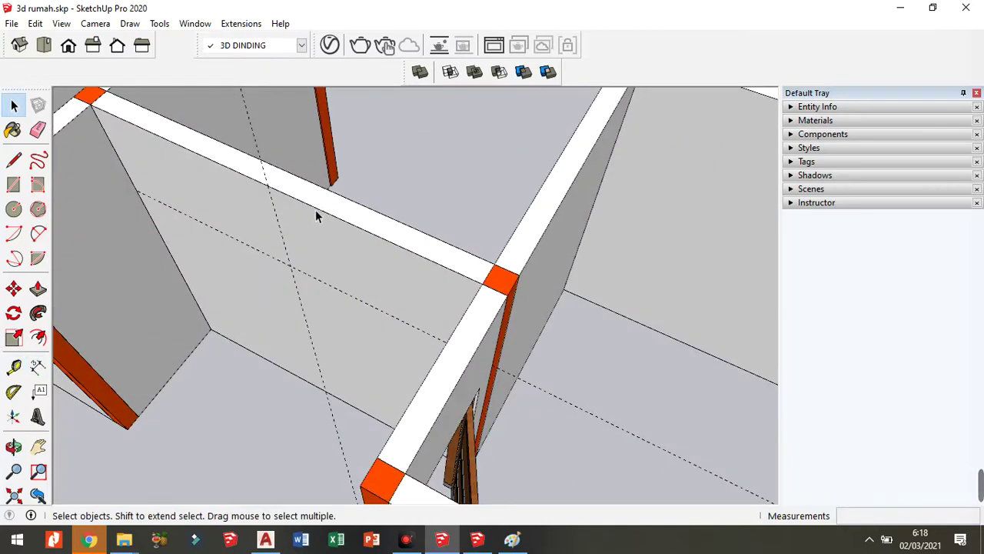
pyautogui.click(315, 211)
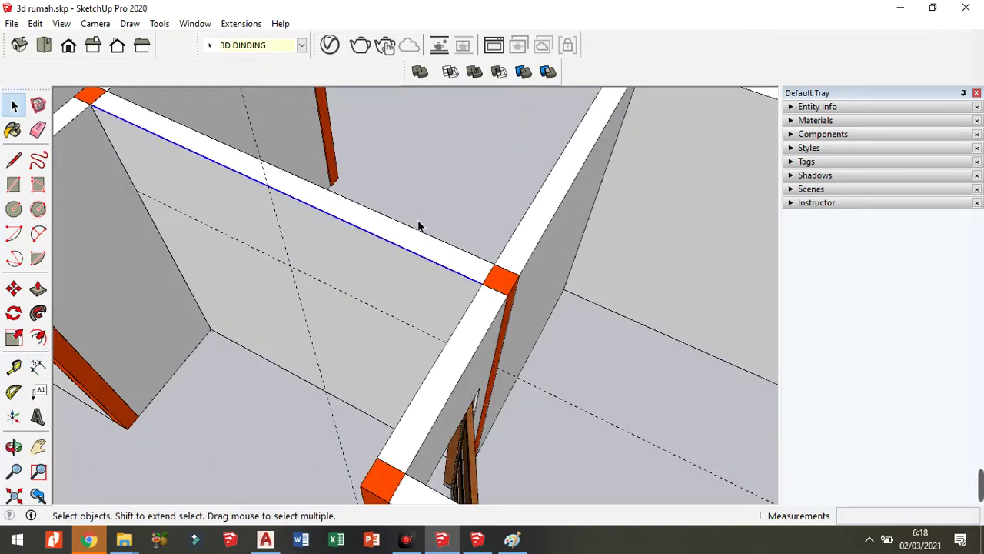
pyautogui.scroll(-3, 400, 220)
pyautogui.moveTo(382, 217); pyautogui.dragTo(354, 263, button='middle')
pyautogui.scroll(3, 326, 335)
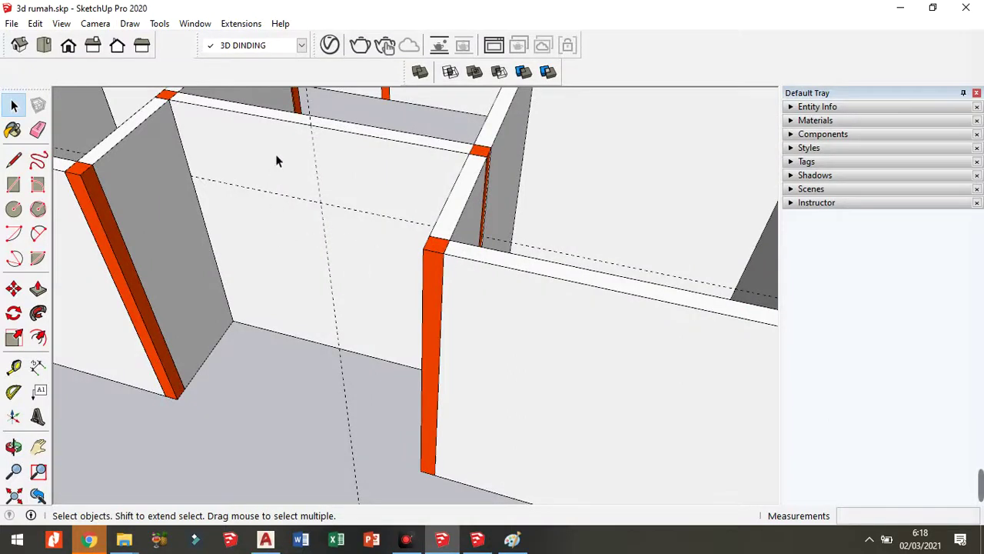
pyautogui.scroll(-3, 270, 173)
pyautogui.scroll(-3, 315, 200)
pyautogui.scroll(2, 638, 292)
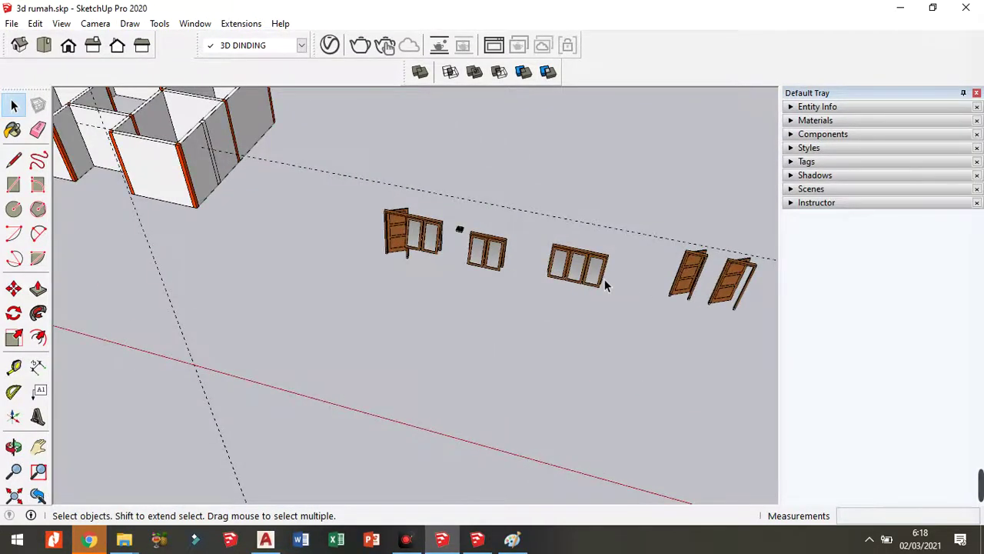
# Step: Copy-move the three-pane window group with Ctrl and drop the copy on the ground near the house
pyautogui.scroll(5, 606, 285)
pyautogui.moveTo(607, 272)
pyautogui.mouseDown(button='middle')
pyautogui.moveTo(576, 301)
pyautogui.moveTo(493, 237)
pyautogui.mouseUp(button='middle')
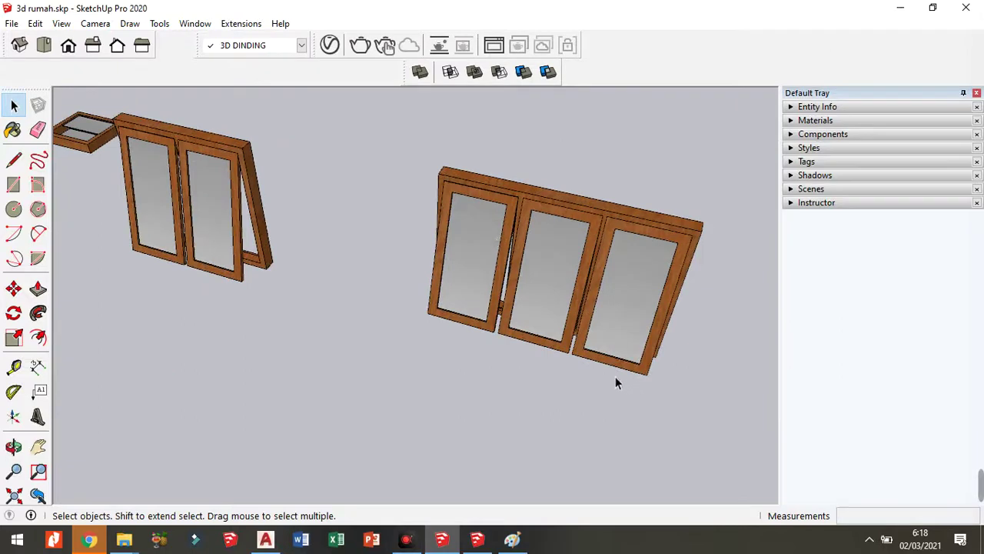
pyautogui.click(639, 304)
pyautogui.press('m')
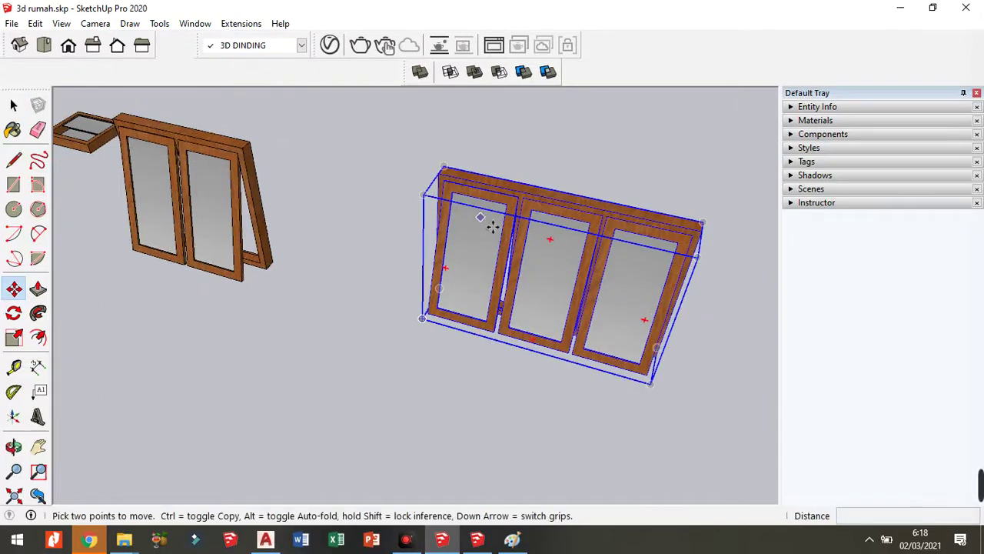
pyautogui.click(492, 227)
pyautogui.press('ctrl')
pyautogui.scroll(-4, 670, 281)
pyautogui.scroll(-4, 569, 292)
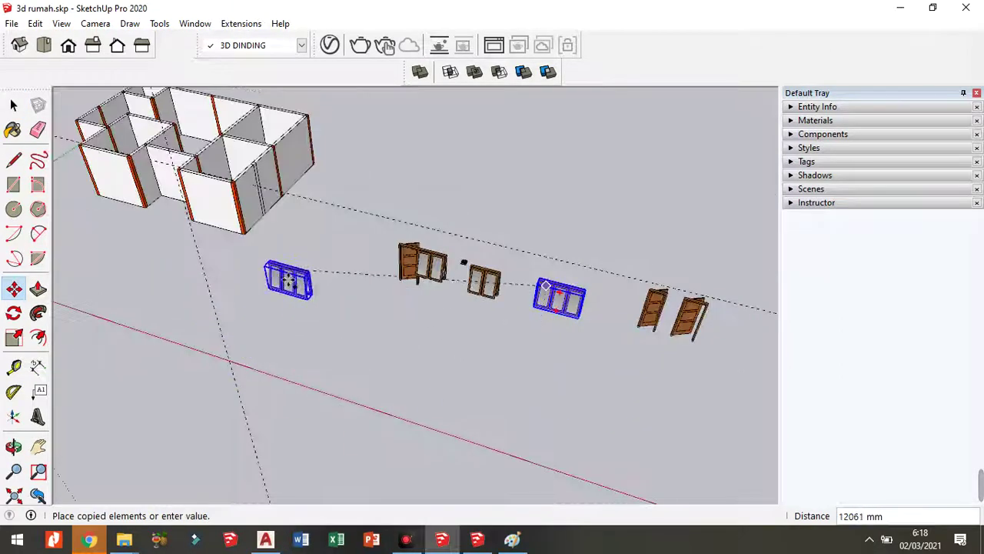
pyautogui.moveTo(288, 282); pyautogui.dragTo(351, 286, button='middle')
pyautogui.scroll(5, 342, 339)
pyautogui.click(348, 371)
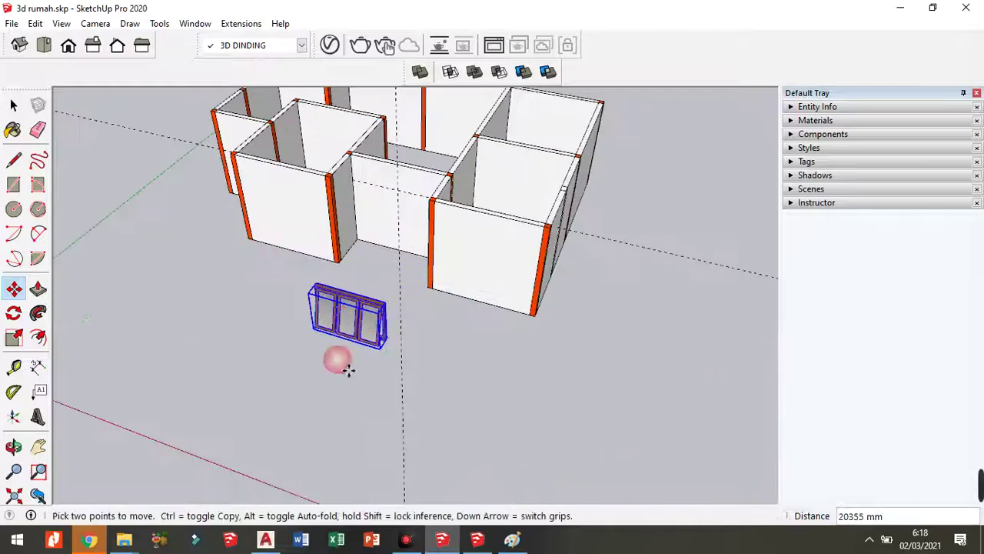
pyautogui.press('space')
# Step: Clear the selection and bring the window copy into a head-on view
pyautogui.click(341, 411)
pyautogui.scroll(3, 341, 411)
pyautogui.scroll(3, 446, 392)
pyautogui.scroll(2, 461, 381)
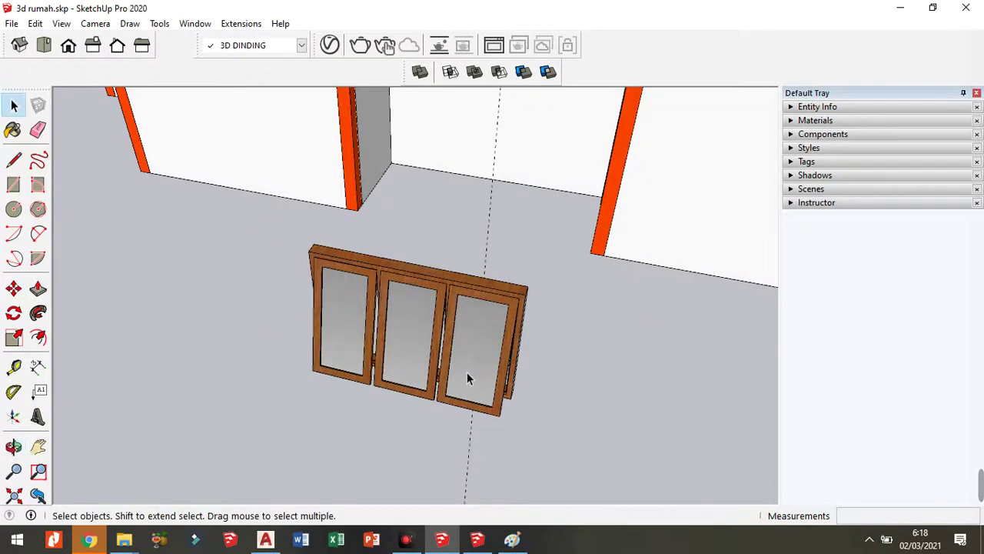
pyautogui.scroll(3, 370, 317)
pyautogui.moveTo(370, 316); pyautogui.dragTo(366, 296, button='middle')
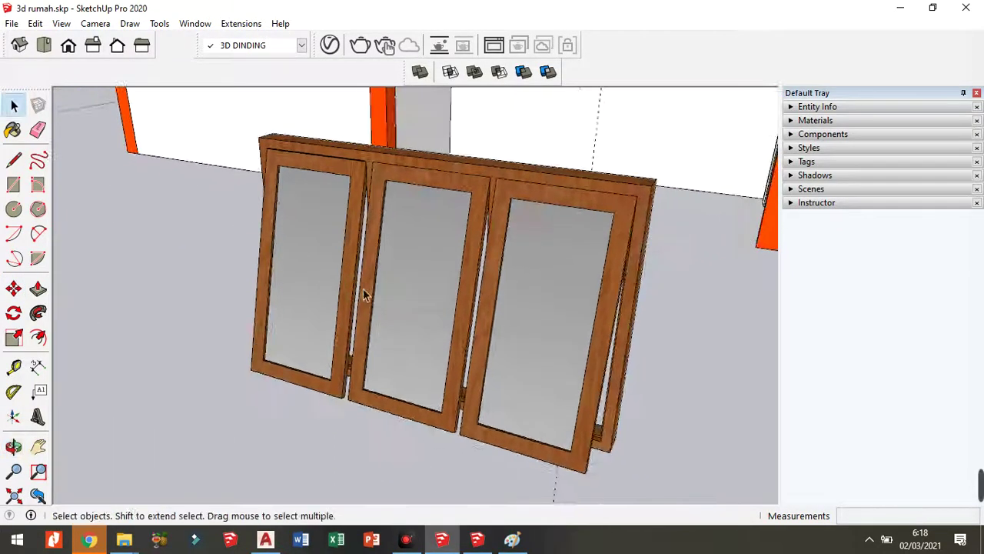
# Step: Draw a rectangle matching the window copy from its top-left to bottom corner
pyautogui.press('r')
pyautogui.click(259, 138)
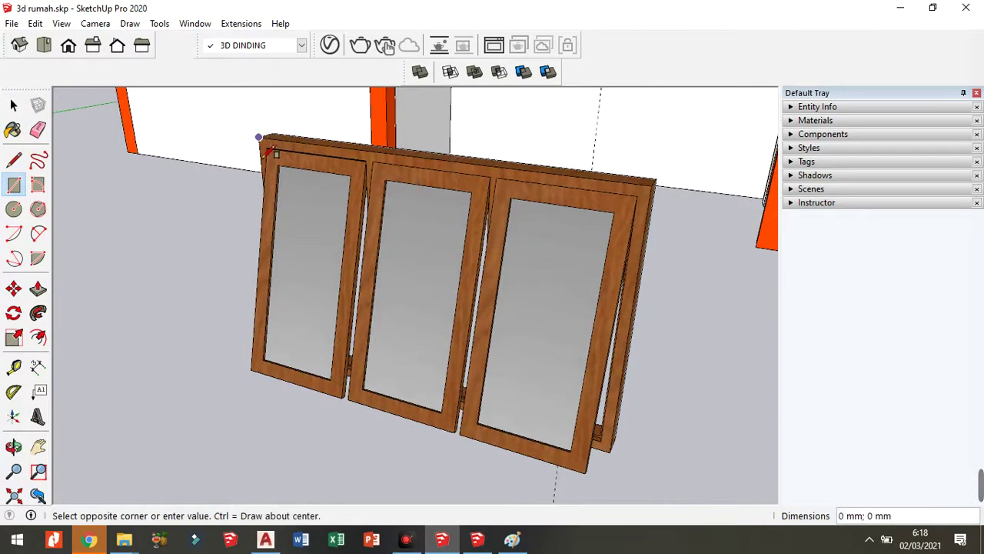
pyautogui.scroll(3, 665, 456)
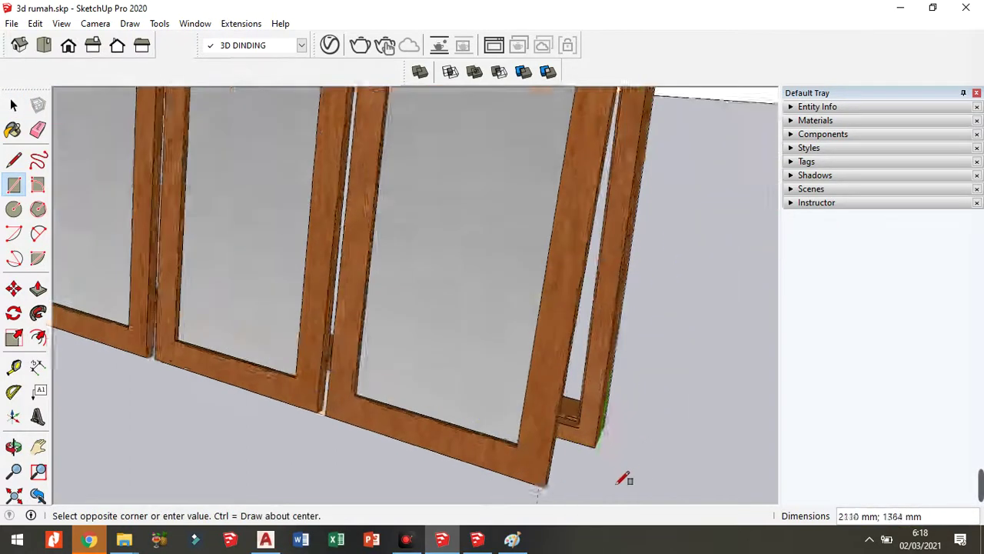
pyautogui.scroll(2, 624, 477)
pyautogui.click(594, 438)
pyautogui.press('space')
# Step: Select the new rectangle face and move it clear of the window
pyautogui.scroll(-3, 542, 433)
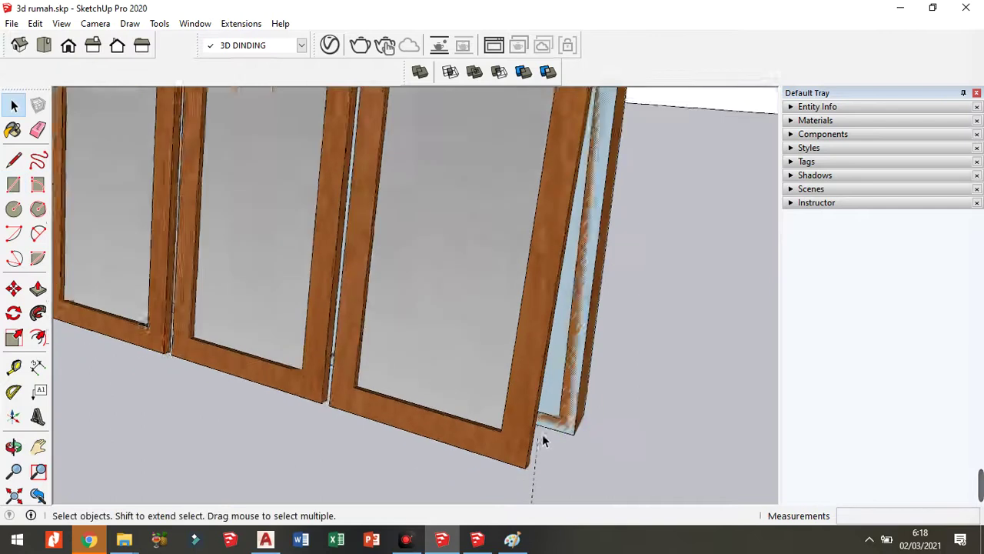
pyautogui.moveTo(542, 434); pyautogui.dragTo(617, 417, button='middle')
pyautogui.scroll(4, 500, 431)
pyautogui.click(482, 411)
pyautogui.scroll(-3, 483, 411)
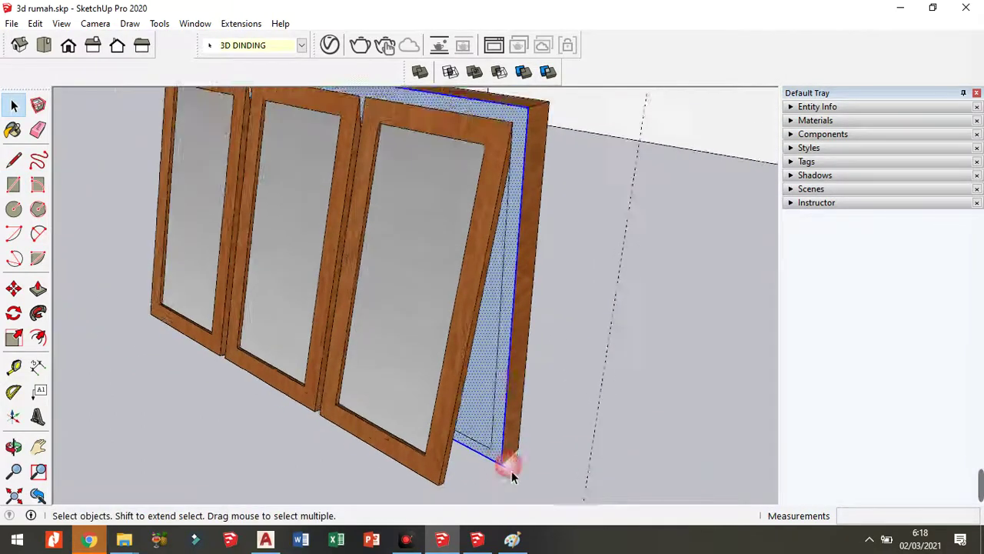
pyautogui.scroll(-3, 511, 470)
pyautogui.moveTo(369, 238); pyautogui.dragTo(388, 326, button='middle')
pyautogui.press('m')
pyautogui.click(401, 300)
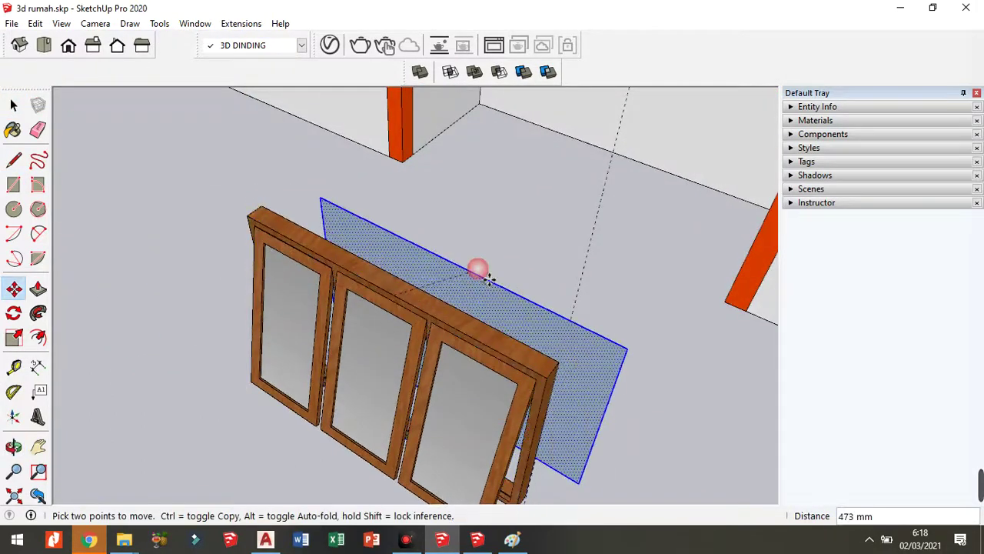
pyautogui.click(573, 211)
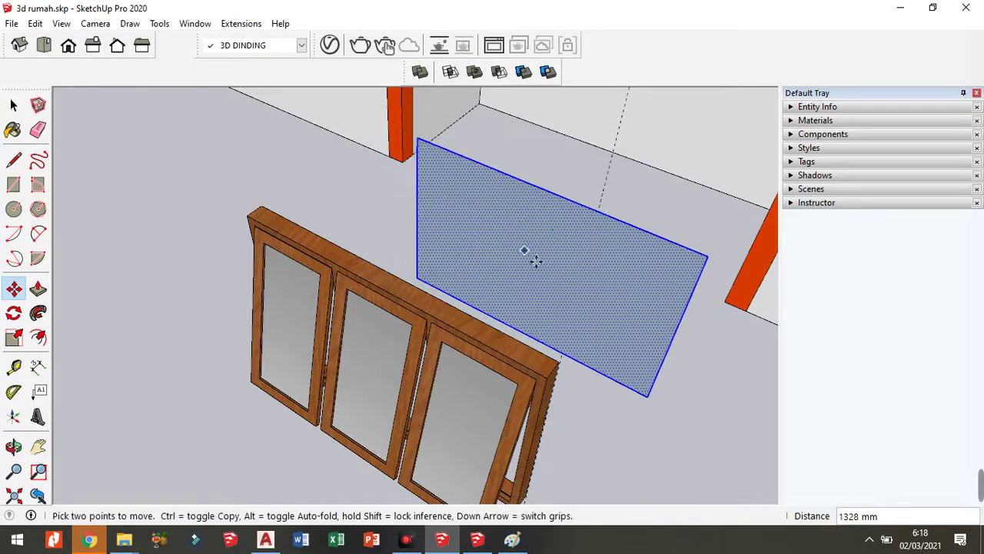
pyautogui.press('space')
# Step: Move the rectangle by its top-edge midpoint onto the wall at the guide lines
pyautogui.scroll(-2, 497, 301)
pyautogui.moveTo(452, 304); pyautogui.dragTo(654, 314, button='middle')
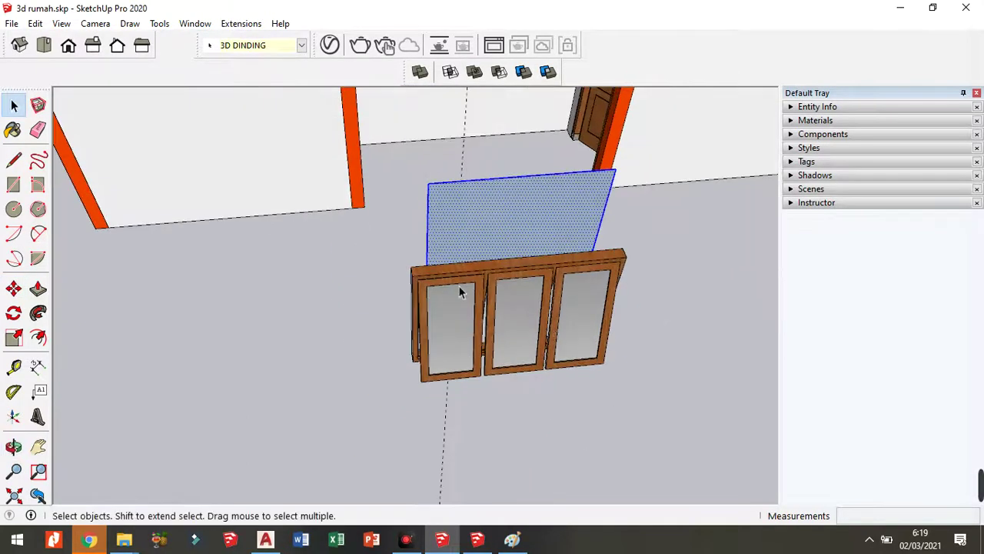
pyautogui.scroll(-3, 517, 259)
pyautogui.scroll(3, 549, 231)
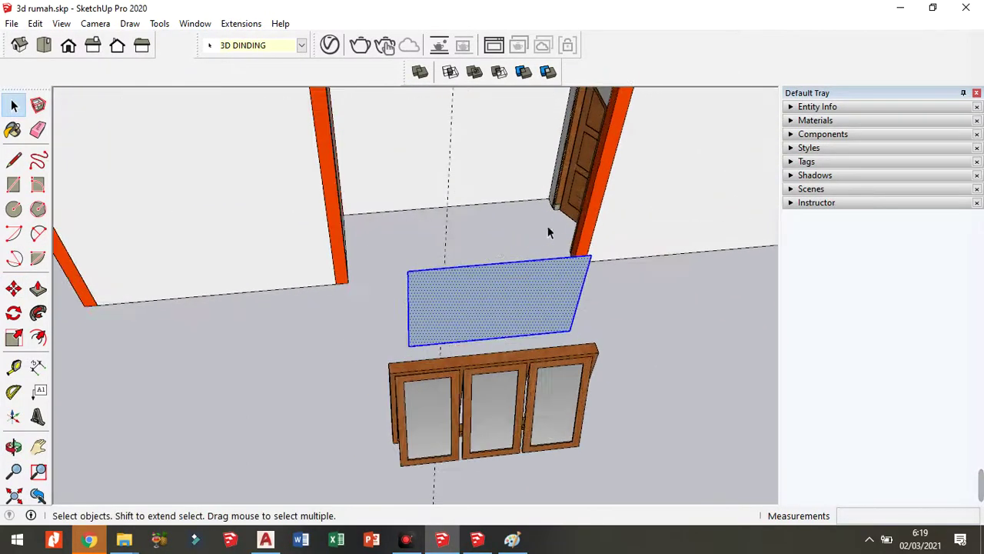
pyautogui.moveTo(549, 231)
pyautogui.mouseDown(button='middle')
pyautogui.moveTo(512, 356)
pyautogui.moveTo(533, 363)
pyautogui.mouseUp(button='middle')
pyautogui.press('m')
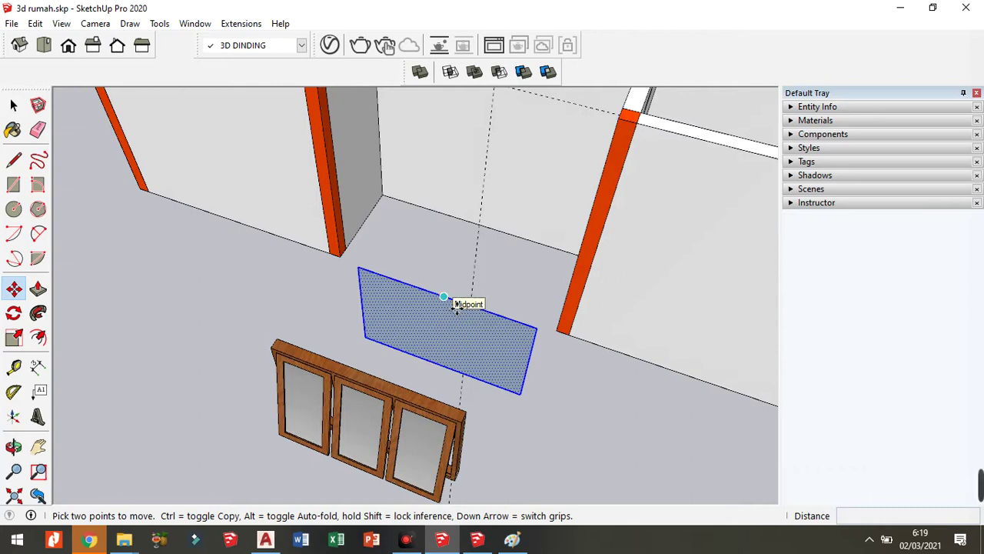
pyautogui.scroll(2, 456, 306)
pyautogui.scroll(2, 453, 307)
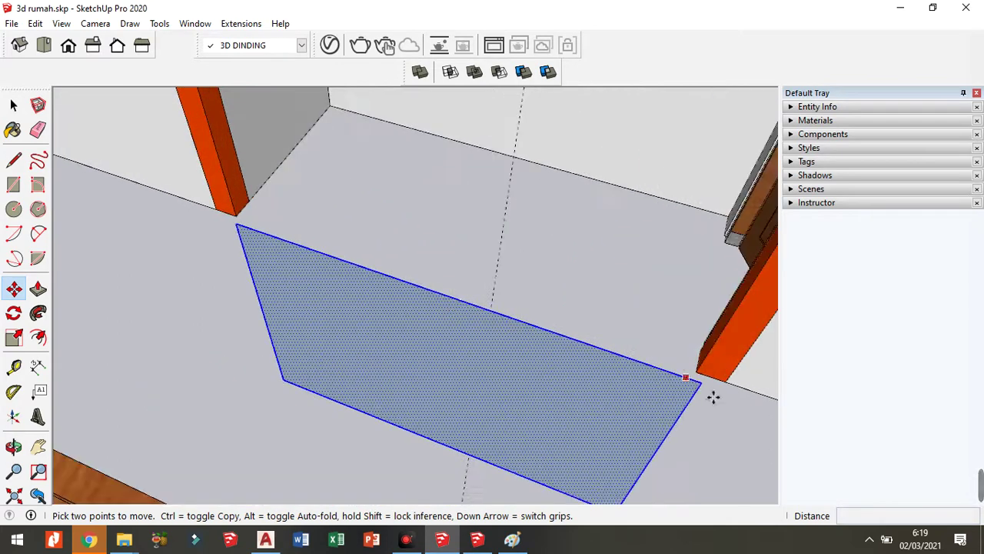
pyautogui.scroll(1, 713, 400)
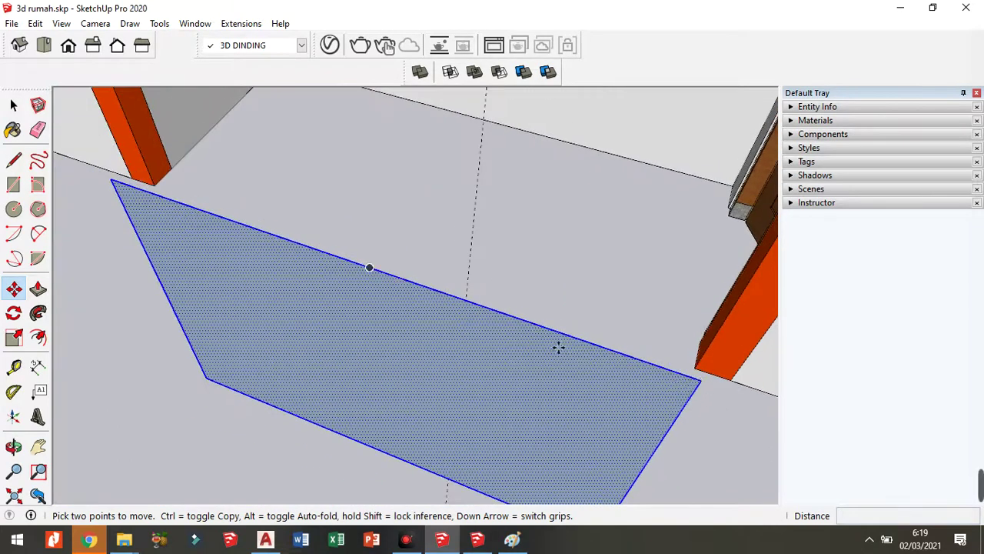
pyautogui.click(379, 279)
pyautogui.scroll(-2, 534, 415)
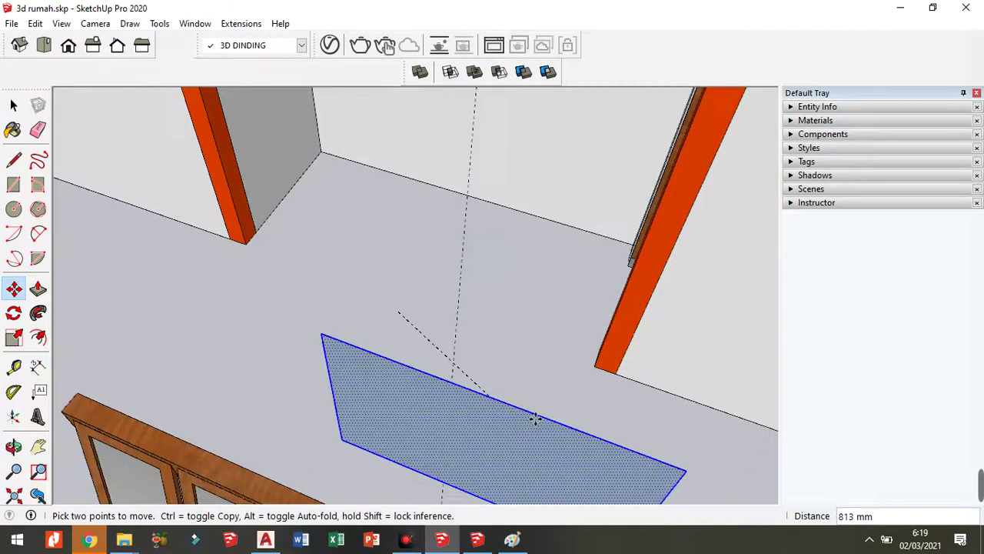
pyautogui.scroll(-2, 503, 282)
pyautogui.scroll(-1, 560, 351)
pyautogui.scroll(1, 554, 166)
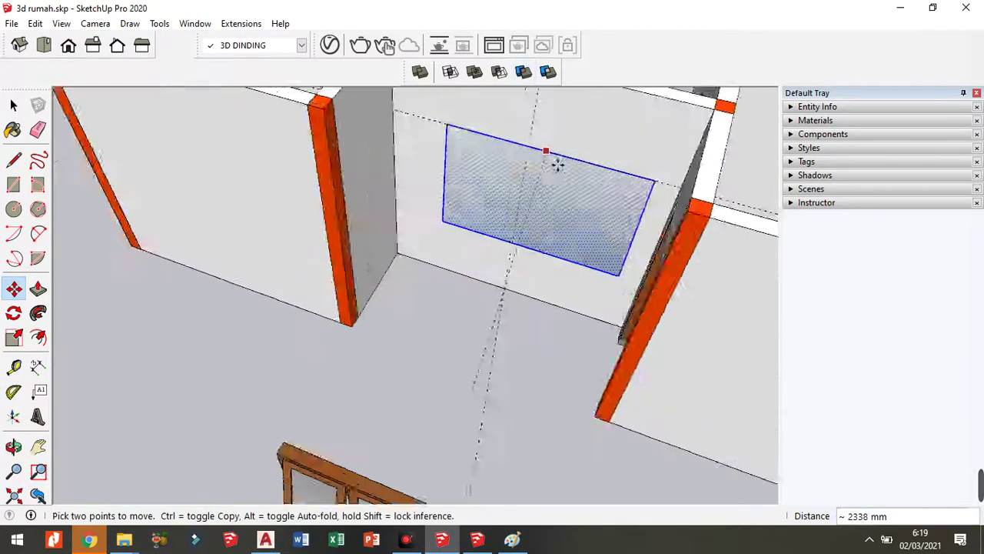
pyautogui.scroll(2, 556, 165)
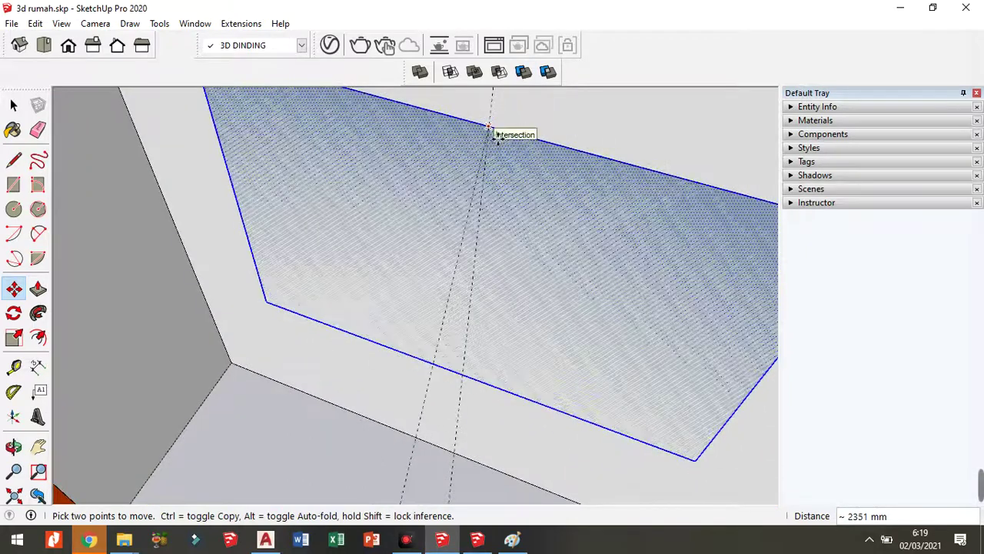
pyautogui.click(496, 134)
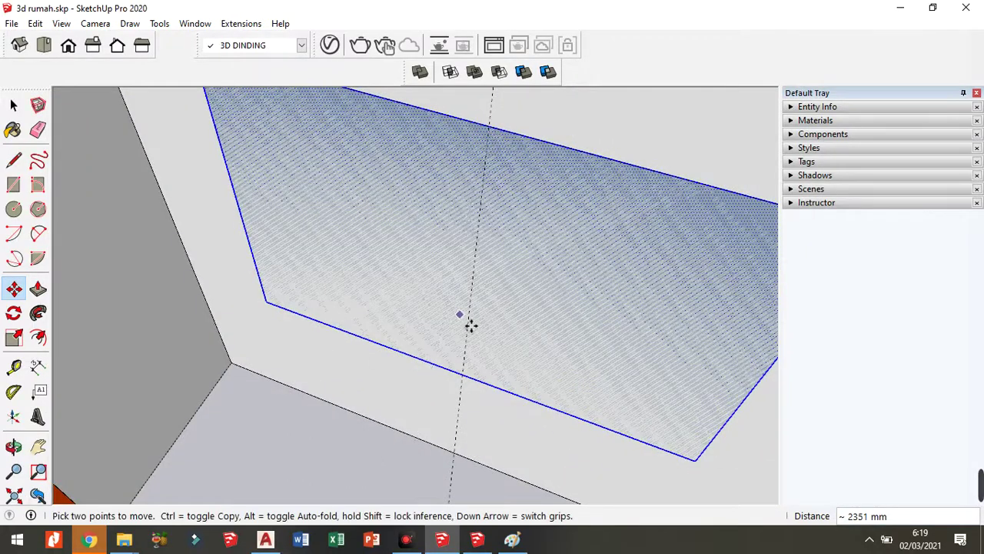
# Step: Select the window-shaped face and remove it with Edit > Cut
pyautogui.scroll(-3, 535, 327)
pyautogui.moveTo(535, 327); pyautogui.dragTo(519, 341, button='middle')
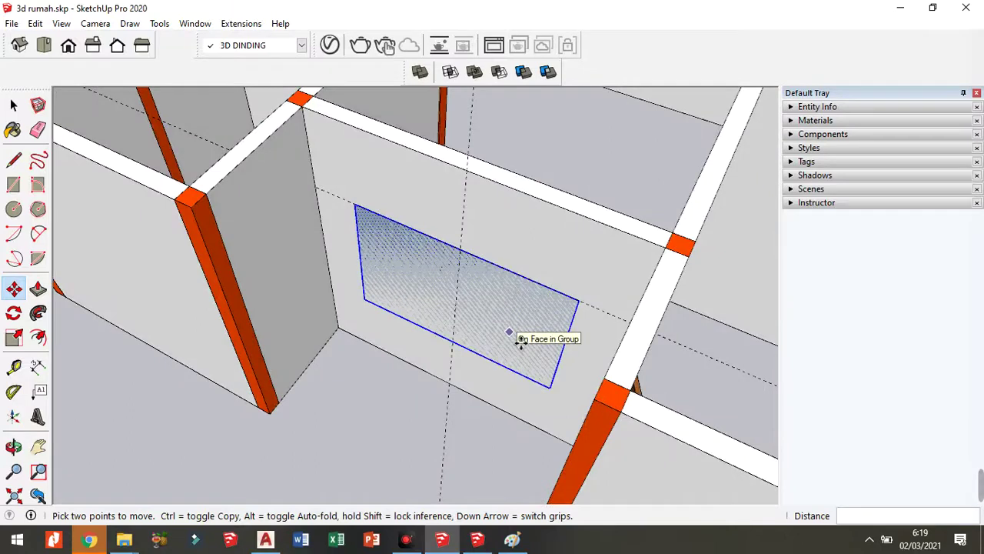
pyautogui.click(12, 106)
pyautogui.click(12, 107)
pyautogui.click(492, 314)
pyautogui.scroll(3, 503, 303)
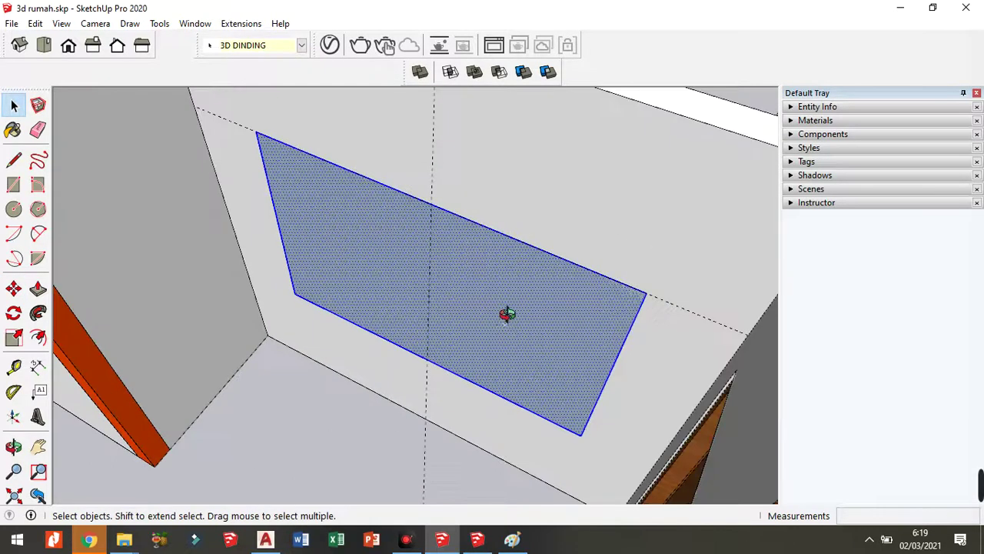
pyautogui.scroll(1, 476, 277)
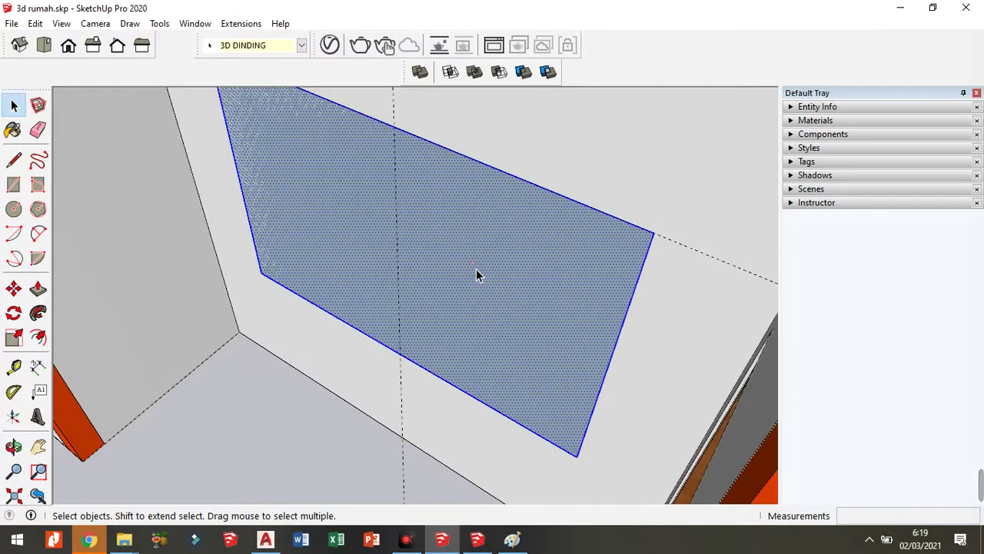
pyautogui.click(35, 23)
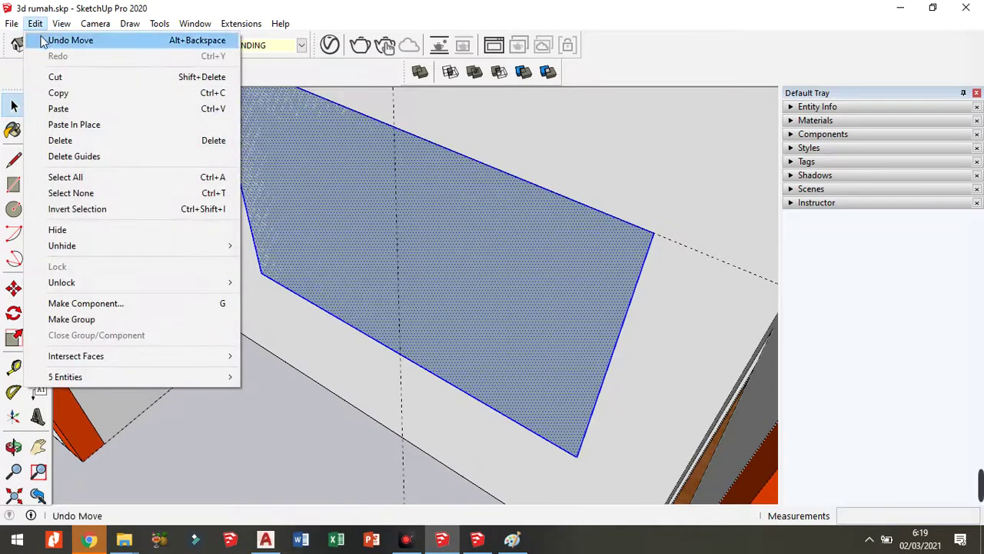
pyautogui.click(59, 80)
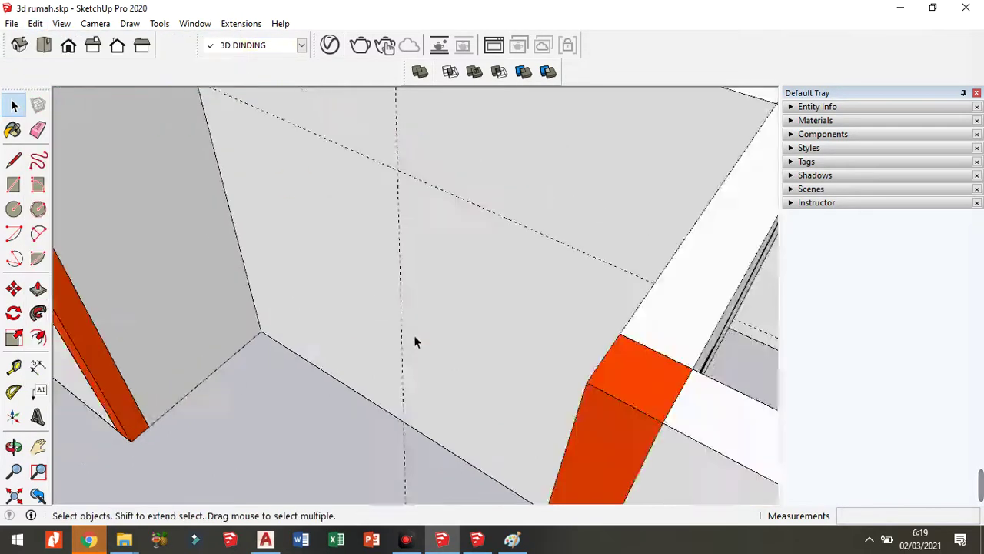
# Step: Open the wall group for editing and paste the window face in place
pyautogui.moveTo(415, 341); pyautogui.dragTo(461, 223, button='middle')
pyautogui.doubleClick(447, 203)
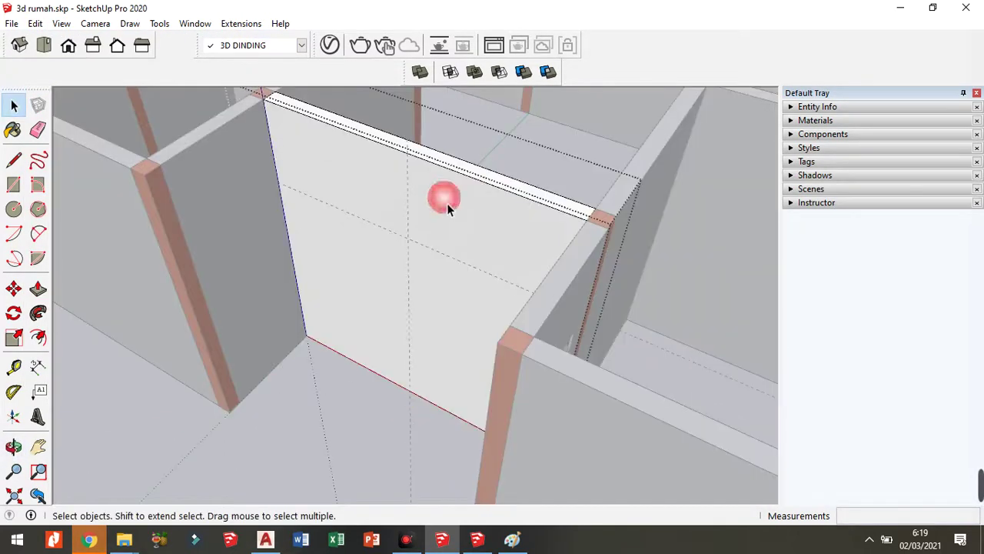
pyautogui.click(293, 419)
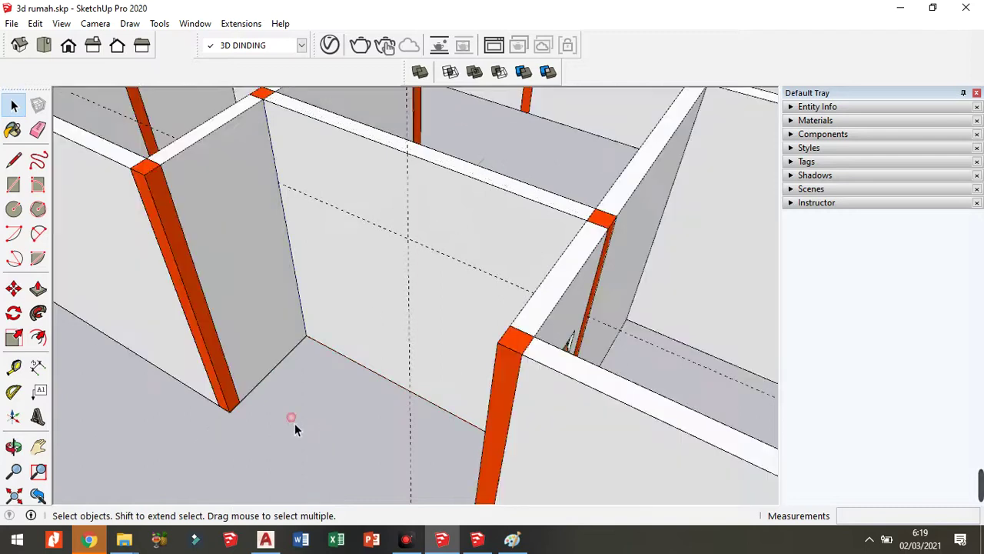
pyautogui.doubleClick(459, 241)
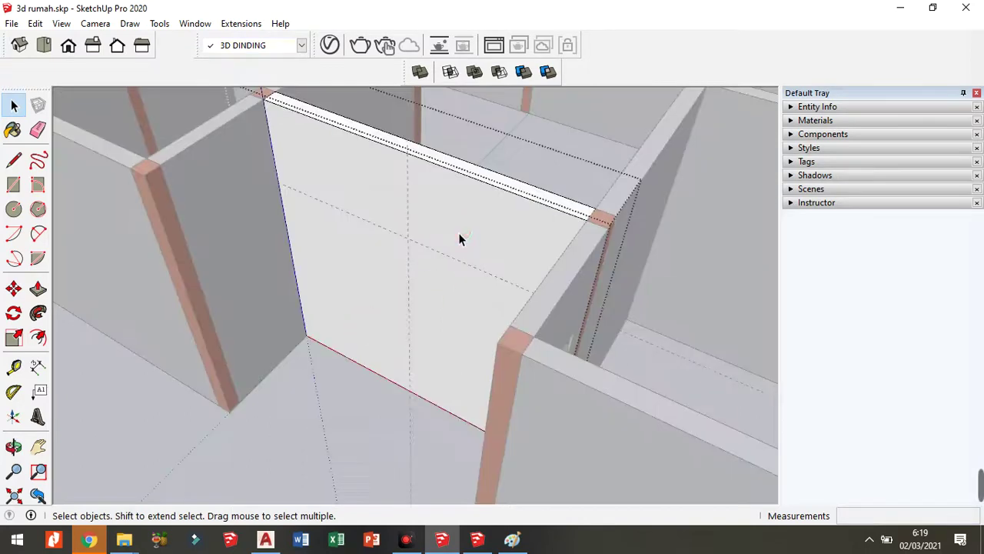
pyautogui.click(36, 24)
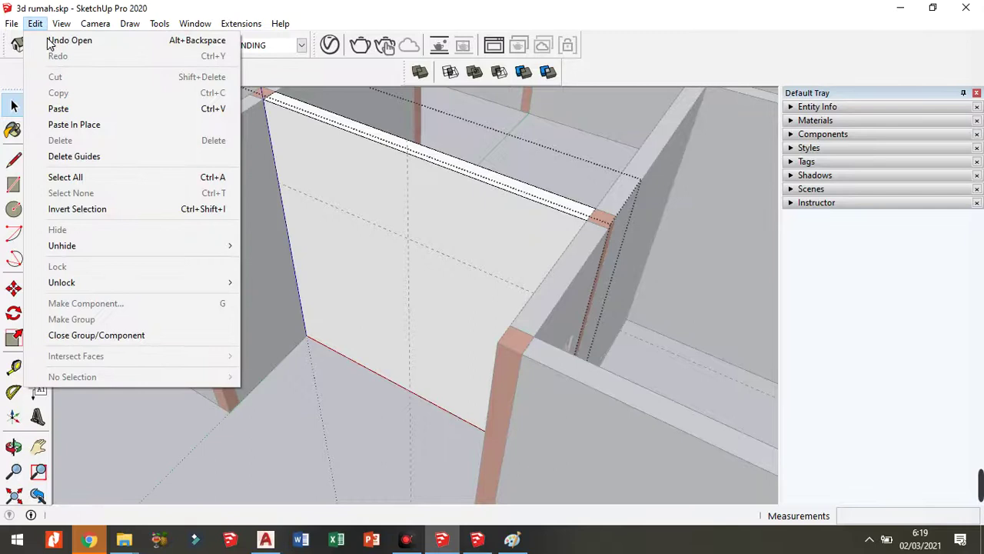
pyautogui.click(66, 126)
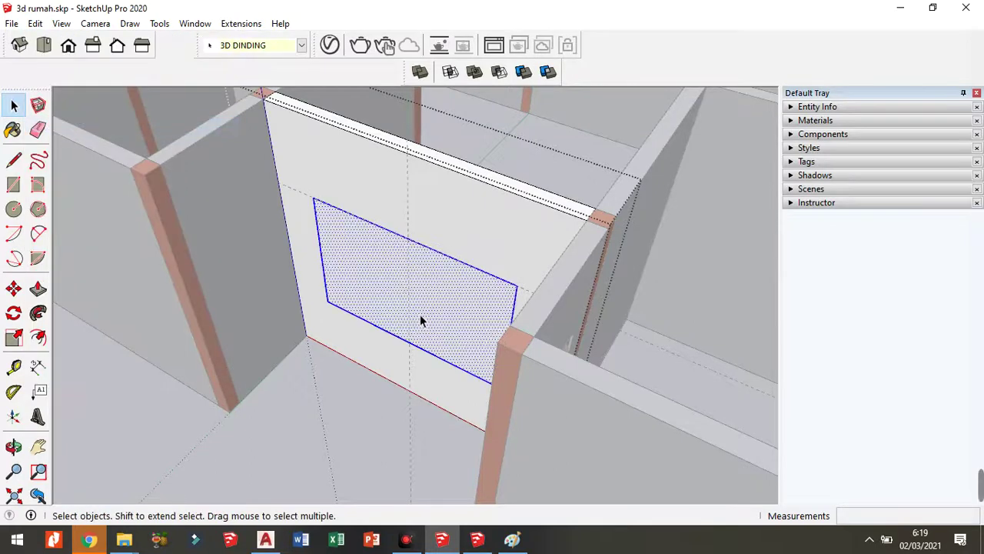
# Step: Push the inner window face 150 mm through the wall to cut the opening
pyautogui.moveTo(415, 313)
pyautogui.mouseDown(button='middle')
pyautogui.moveTo(451, 330)
pyautogui.moveTo(349, 256)
pyautogui.mouseUp(button='middle')
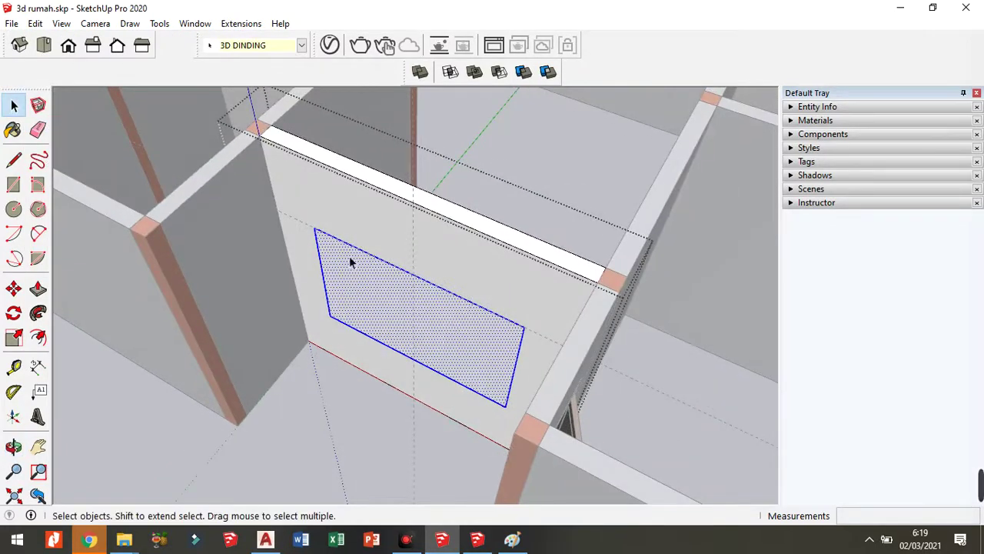
pyautogui.click(341, 239)
pyautogui.click(346, 262)
pyautogui.click(356, 297)
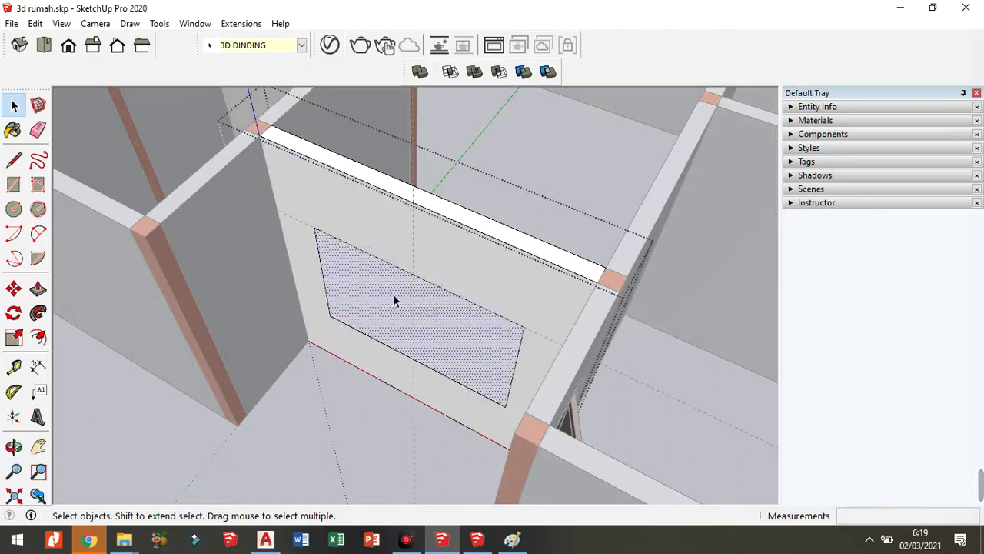
pyautogui.scroll(1, 393, 300)
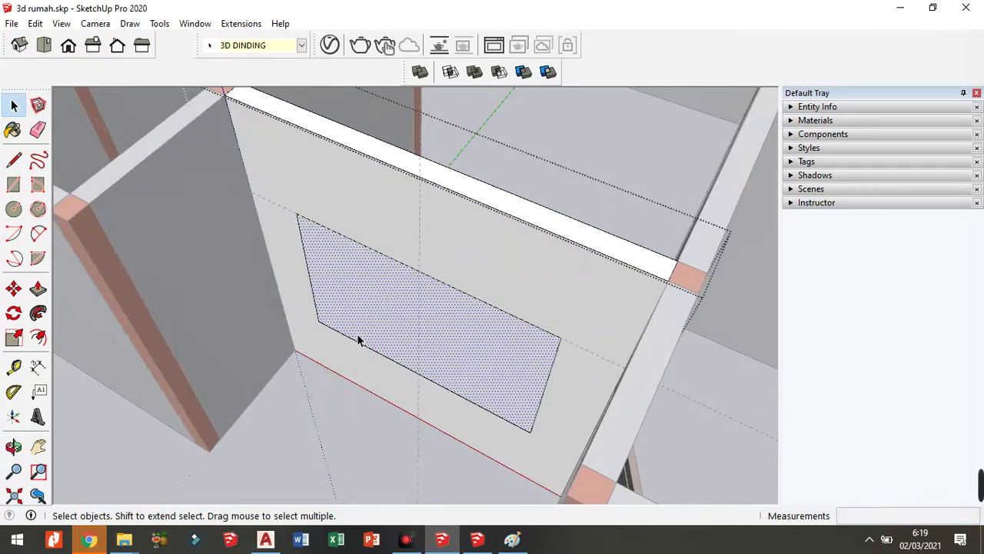
pyautogui.press('p')
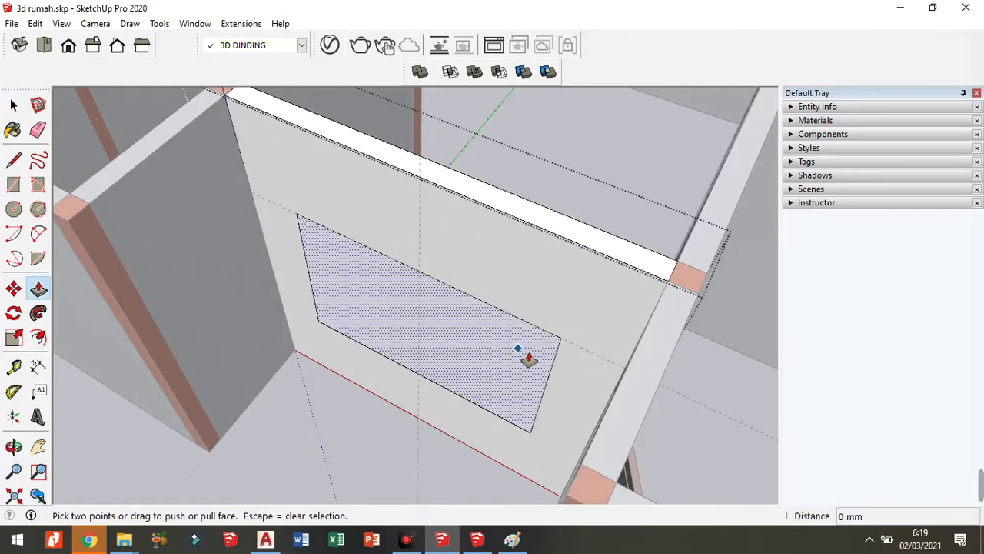
pyautogui.click(529, 360)
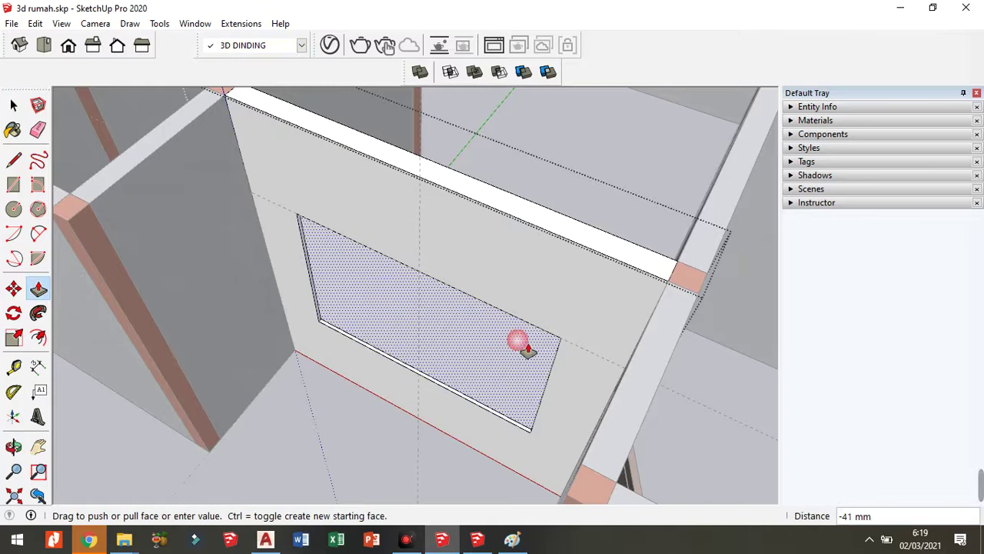
pyautogui.click(608, 244)
pyautogui.press('space')
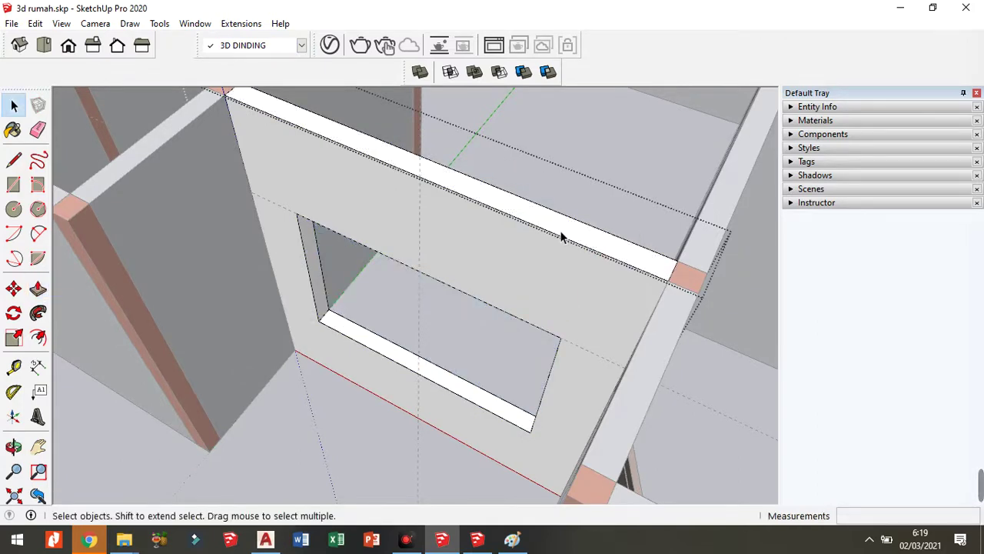
pyautogui.scroll(-2, 563, 219)
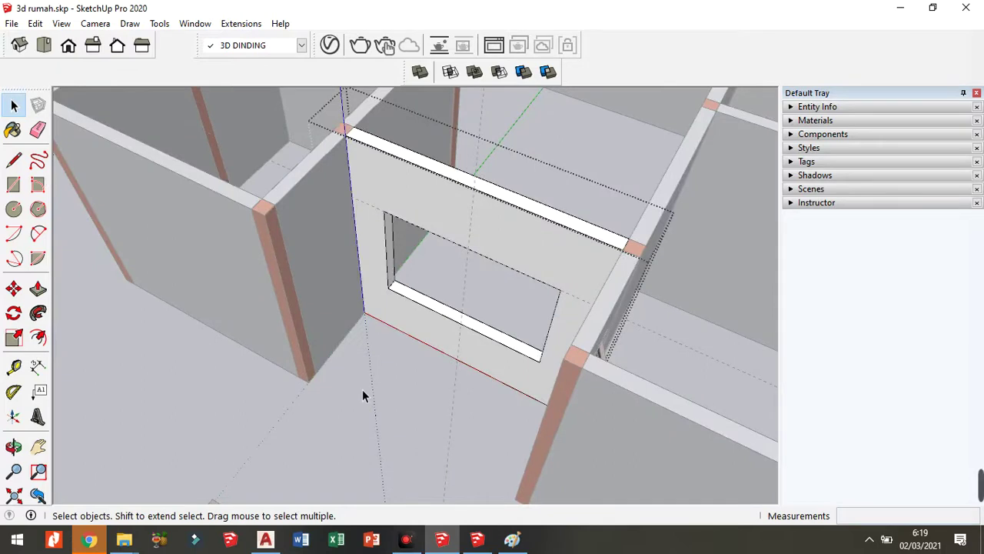
pyautogui.scroll(-3, 363, 389)
# Step: Move the three-pane wooden window frame by its corner into the wall opening
pyautogui.moveTo(546, 285)
pyautogui.mouseDown(button='middle')
pyautogui.moveTo(400, 370)
pyautogui.moveTo(384, 395)
pyautogui.mouseUp(button='middle')
pyautogui.scroll(2, 369, 347)
pyautogui.click(369, 346)
pyautogui.press('m')
pyautogui.scroll(2, 380, 347)
pyautogui.scroll(3, 380, 327)
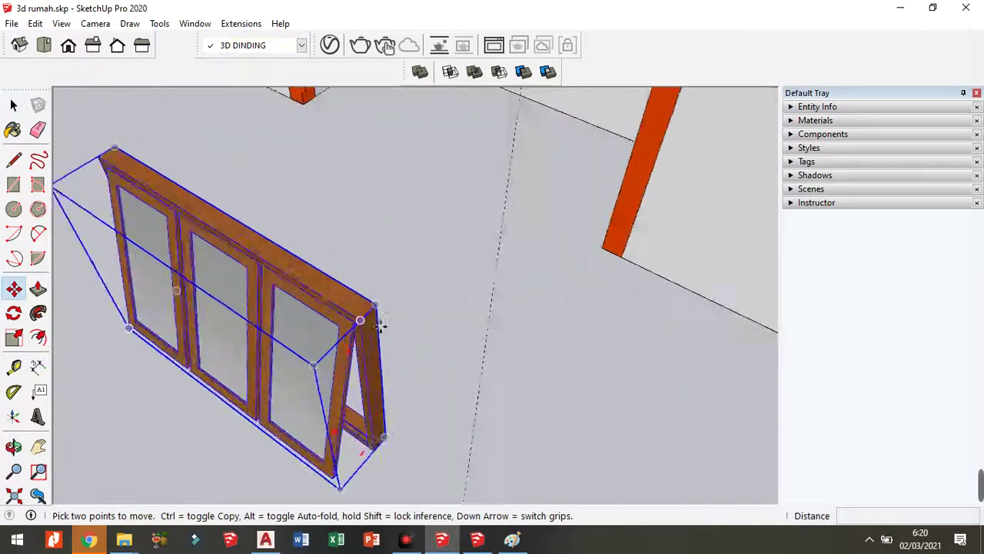
pyautogui.scroll(2, 380, 327)
pyautogui.click(367, 336)
pyautogui.scroll(-5, 374, 336)
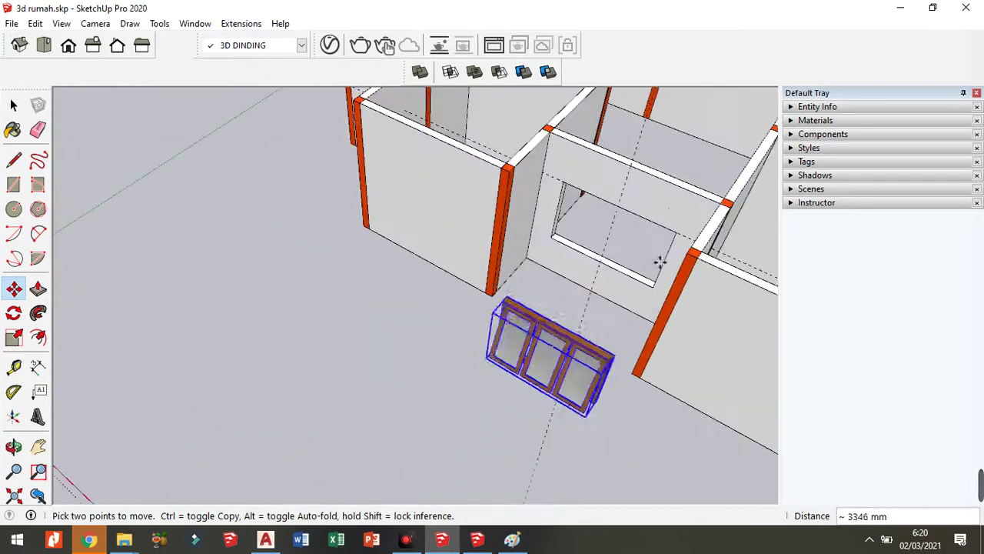
pyautogui.scroll(2, 716, 226)
pyautogui.scroll(2, 698, 314)
pyautogui.scroll(2, 695, 323)
pyautogui.scroll(2, 703, 332)
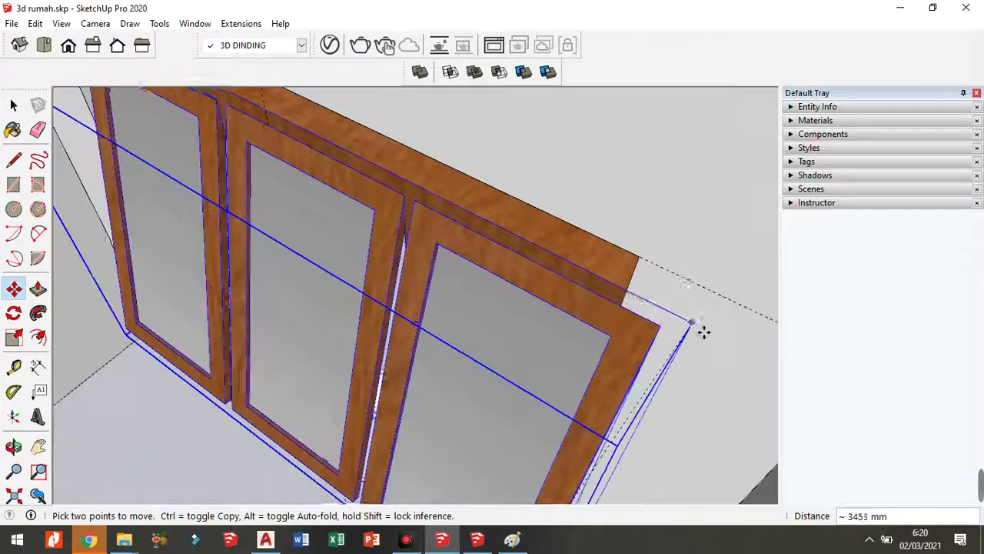
pyautogui.scroll(-2, 703, 332)
pyautogui.scroll(2, 653, 266)
pyautogui.click(653, 266)
pyautogui.scroll(-2, 646, 404)
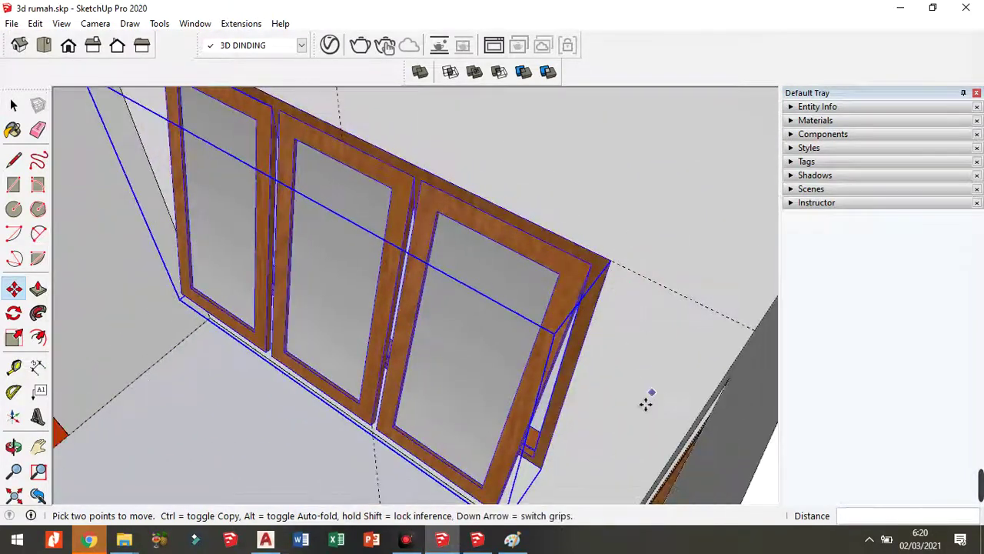
pyautogui.scroll(-3, 646, 403)
# Step: Nudge the window frame 10 mm along the red axis to seat it in the opening
pyautogui.moveTo(631, 468); pyautogui.dragTo(509, 477, button='middle')
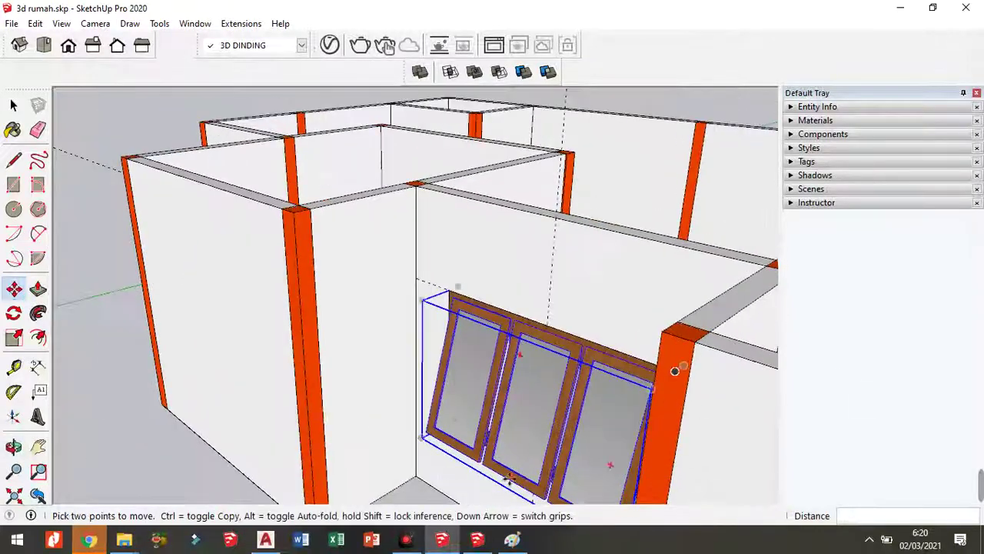
pyautogui.scroll(3, 508, 479)
pyautogui.scroll(2, 487, 441)
pyautogui.scroll(2, 556, 352)
pyautogui.scroll(2, 543, 318)
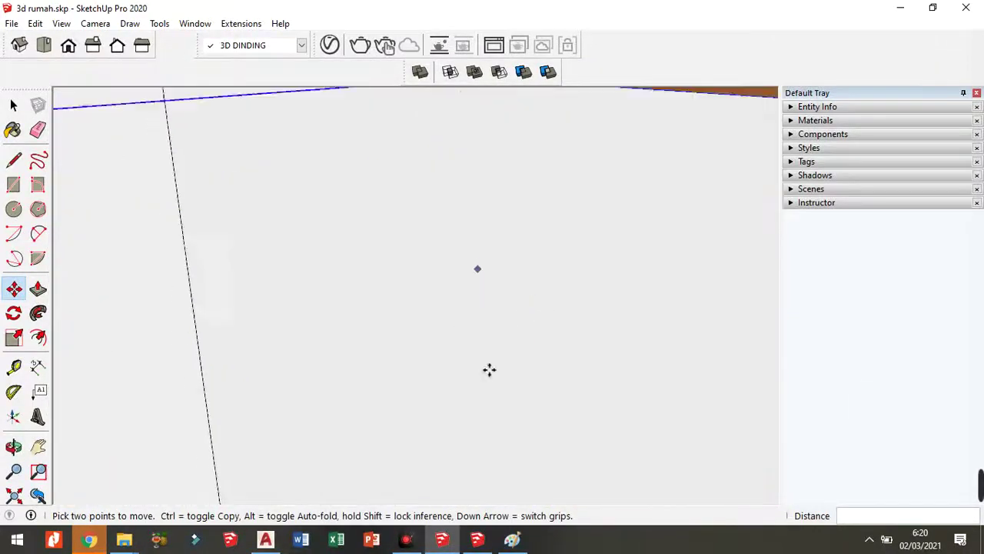
pyautogui.scroll(-3, 497, 254)
pyautogui.scroll(2, 479, 279)
pyautogui.scroll(-2, 466, 272)
pyautogui.scroll(2, 510, 340)
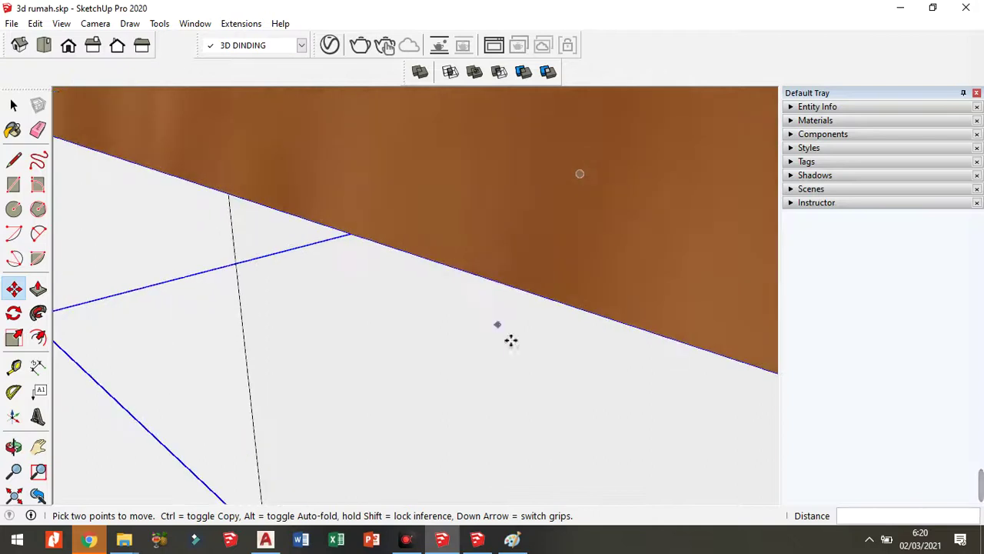
pyautogui.moveTo(511, 341); pyautogui.dragTo(513, 191, button='middle')
pyautogui.click(482, 169)
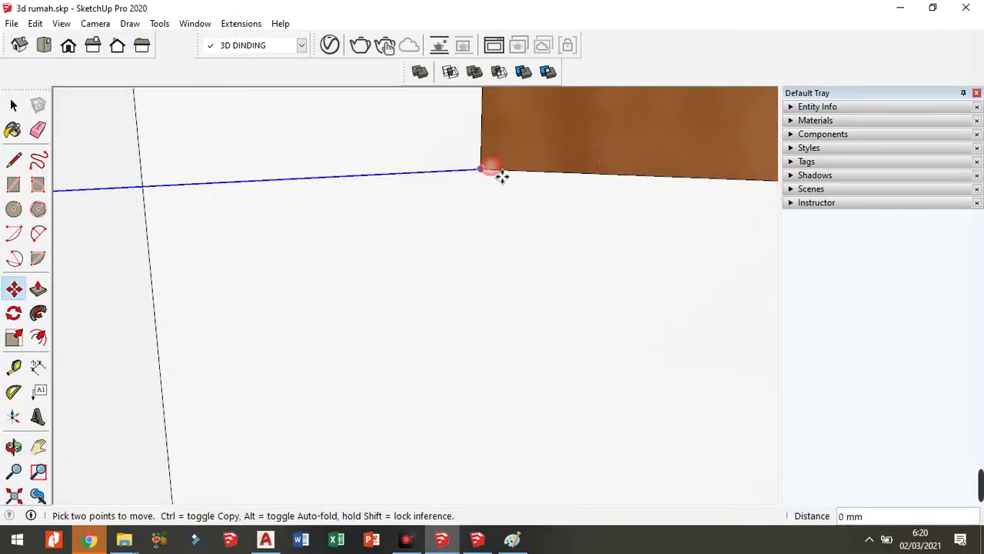
pyautogui.write('10')
pyautogui.press('Return')
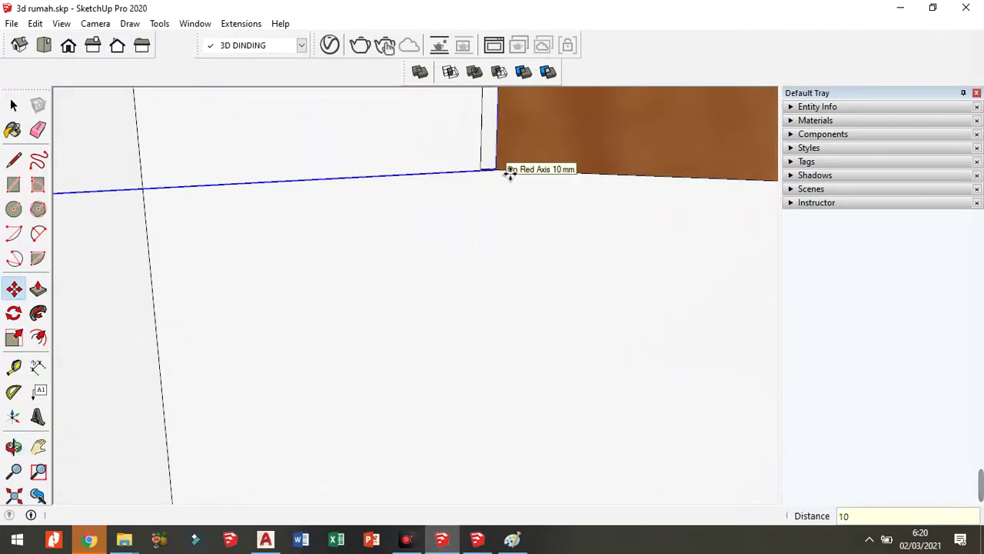
pyautogui.press('space')
pyautogui.scroll(3, 498, 270)
pyautogui.scroll(2, 440, 363)
pyautogui.scroll(-3, 443, 361)
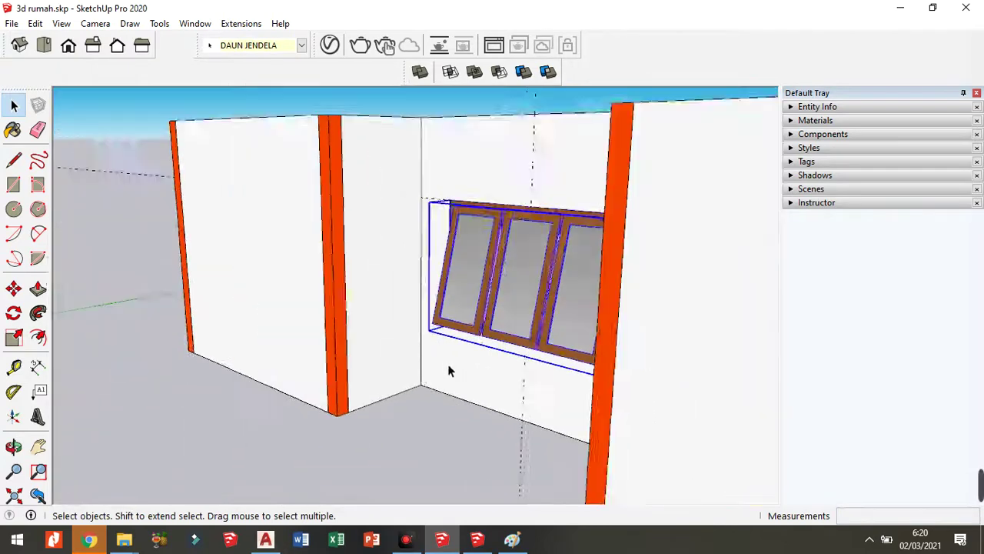
pyautogui.scroll(-3, 431, 415)
pyautogui.click(416, 462)
pyautogui.moveTo(416, 462); pyautogui.dragTo(343, 342, button='middle')
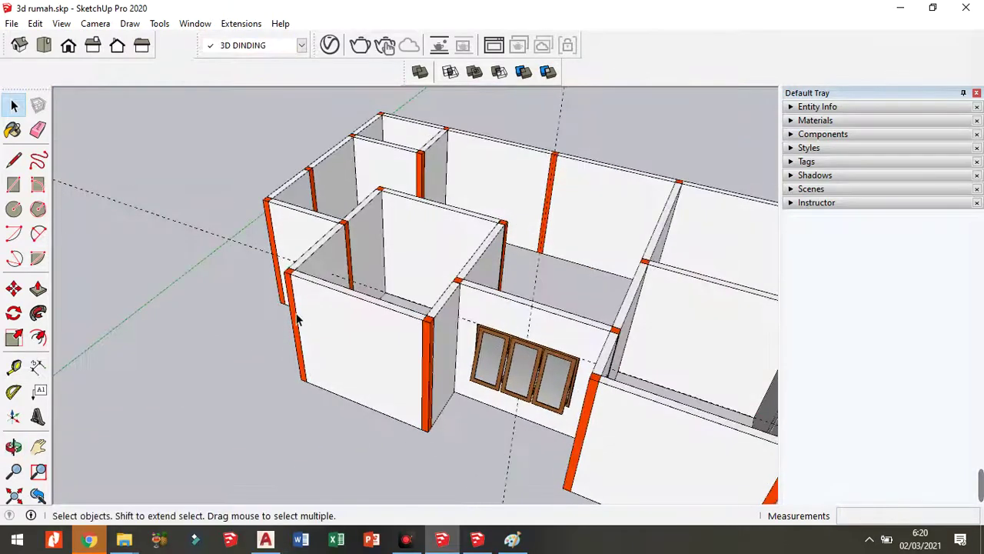
pyautogui.scroll(-3, 397, 284)
pyautogui.moveTo(398, 285); pyautogui.dragTo(644, 330, button='middle')
pyautogui.scroll(2, 585, 338)
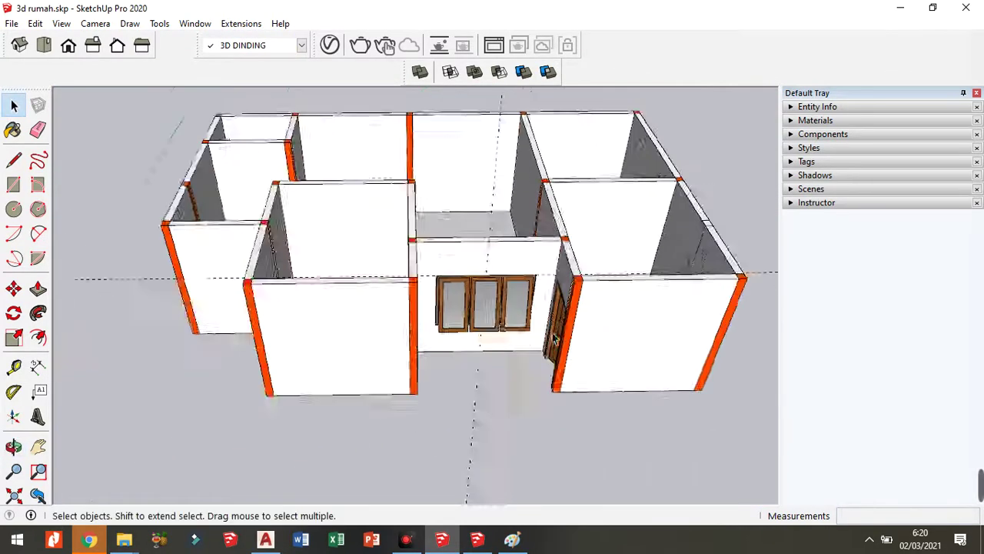
pyautogui.scroll(2, 570, 351)
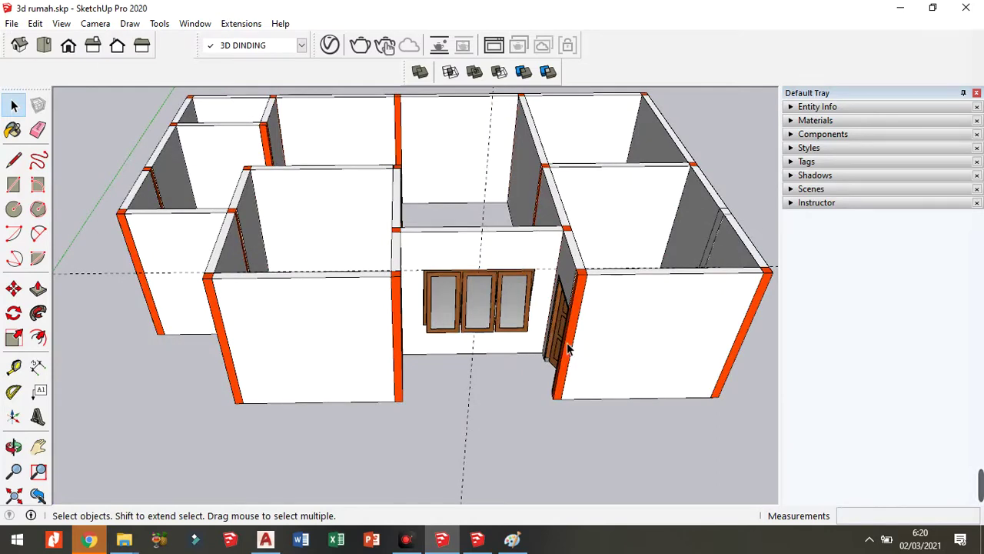
pyautogui.scroll(2, 568, 349)
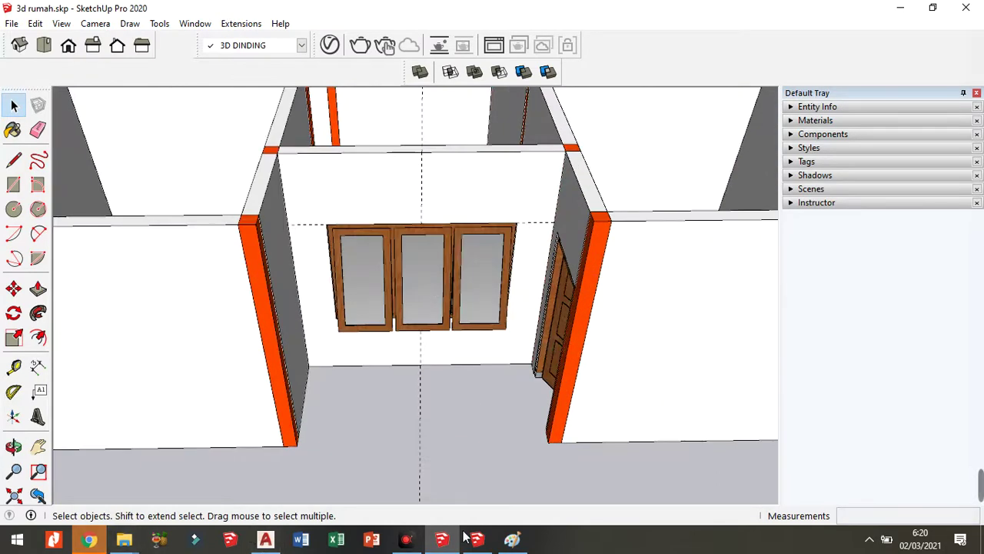
# Step: Zoom in on the TERAS and RUANG TIDUR window openings in the AutoCAD floor plan
pyautogui.click(265, 540)
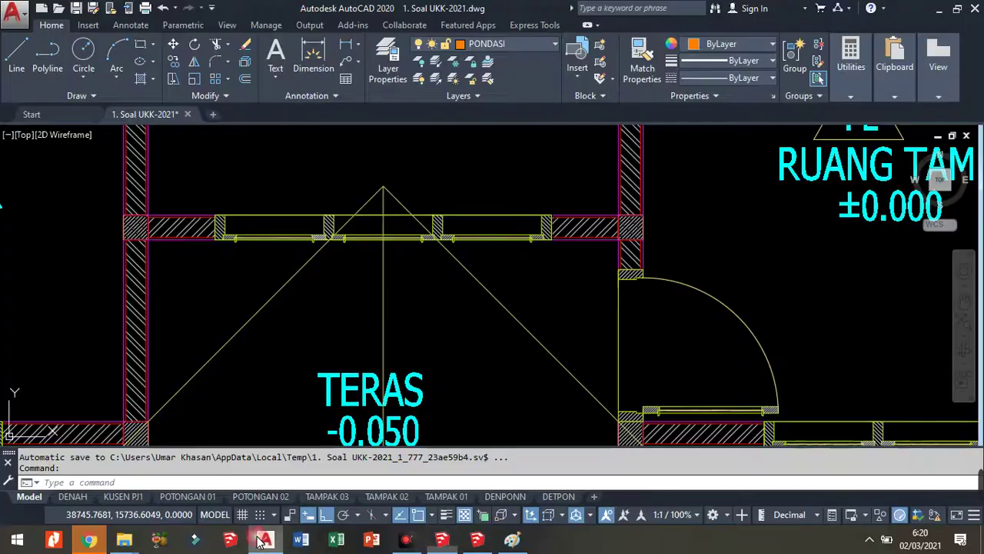
pyautogui.scroll(-4, 336, 346)
pyautogui.scroll(-4, 336, 346)
pyautogui.scroll(4, 278, 365)
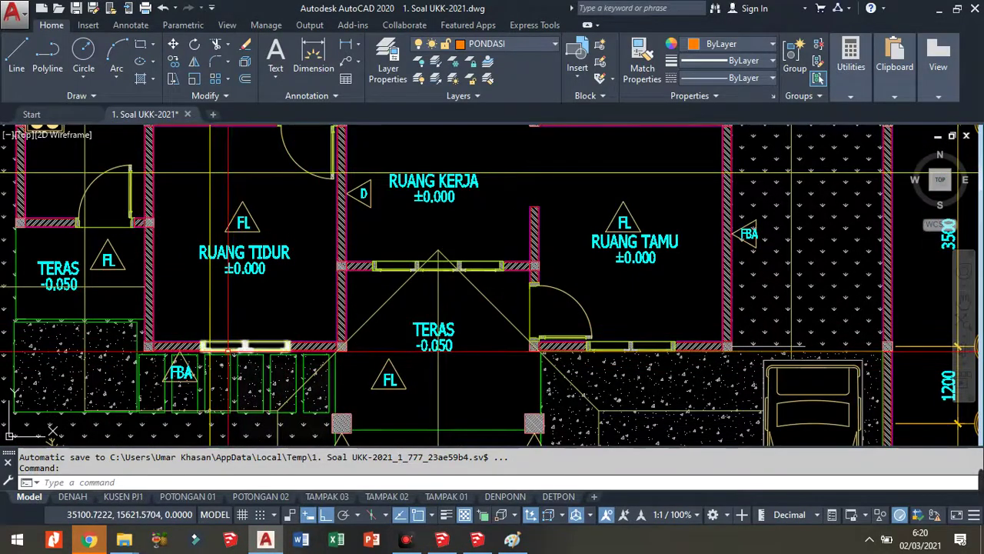
pyautogui.scroll(2, 229, 351)
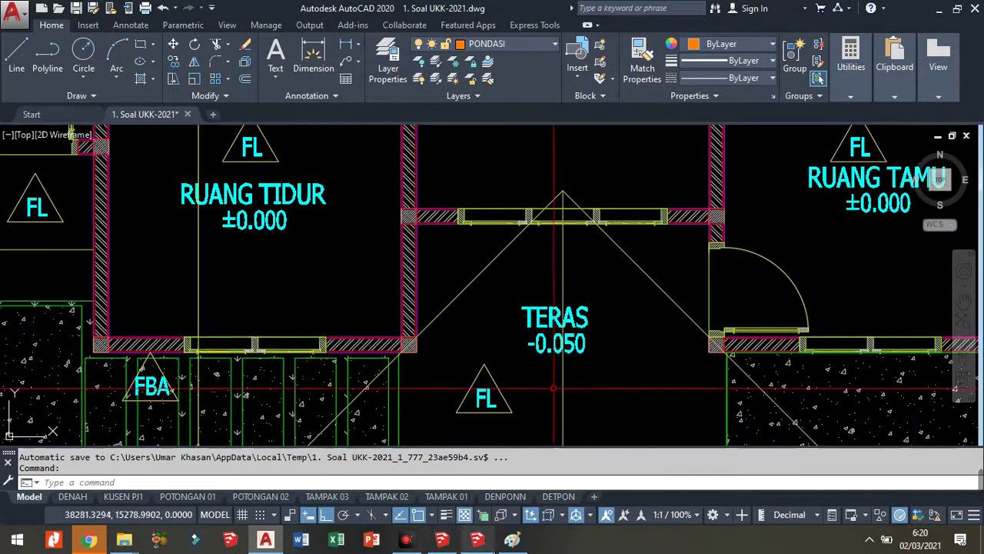
# Step: Bring up the 3d rumah house model and orbit around its walls
pyautogui.click(443, 538)
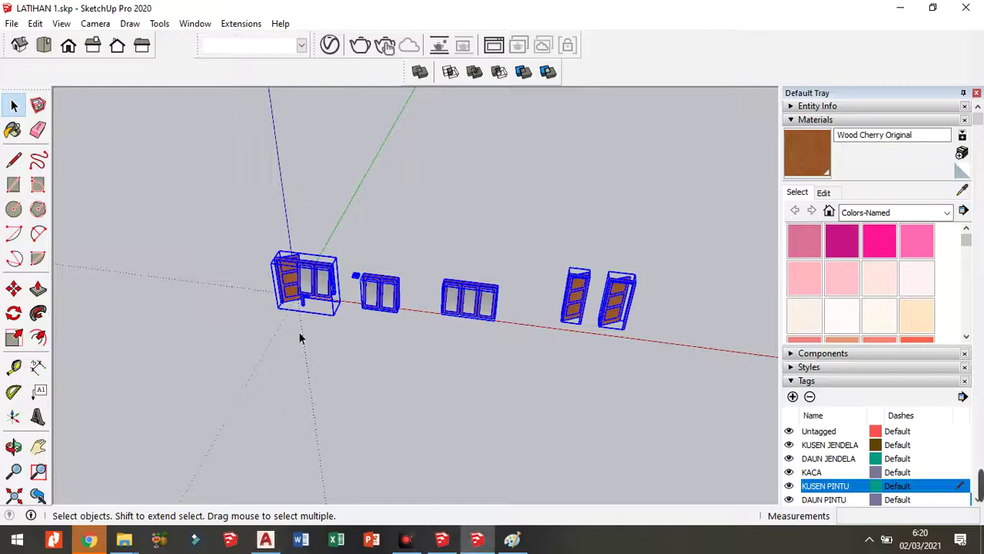
pyautogui.click(442, 539)
pyautogui.moveTo(469, 399)
pyautogui.mouseDown(button='middle')
pyautogui.moveTo(489, 425)
pyautogui.moveTo(337, 396)
pyautogui.mouseUp(button='middle')
# Step: Measure the window top's height above the wall base, about 2160 mm
pyautogui.press('t')
pyautogui.scroll(2, 266, 360)
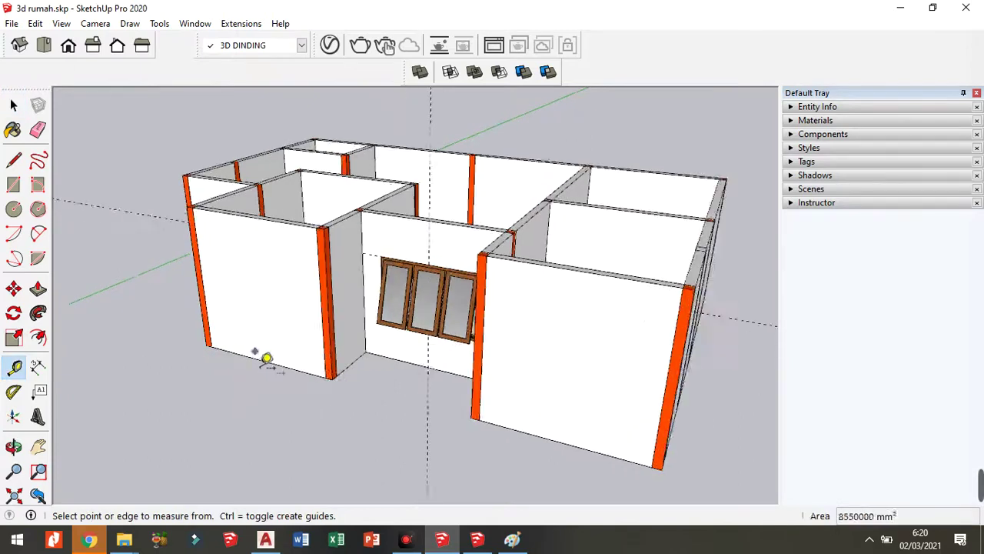
pyautogui.scroll(1, 266, 359)
pyautogui.click(266, 359)
pyautogui.scroll(2, 266, 361)
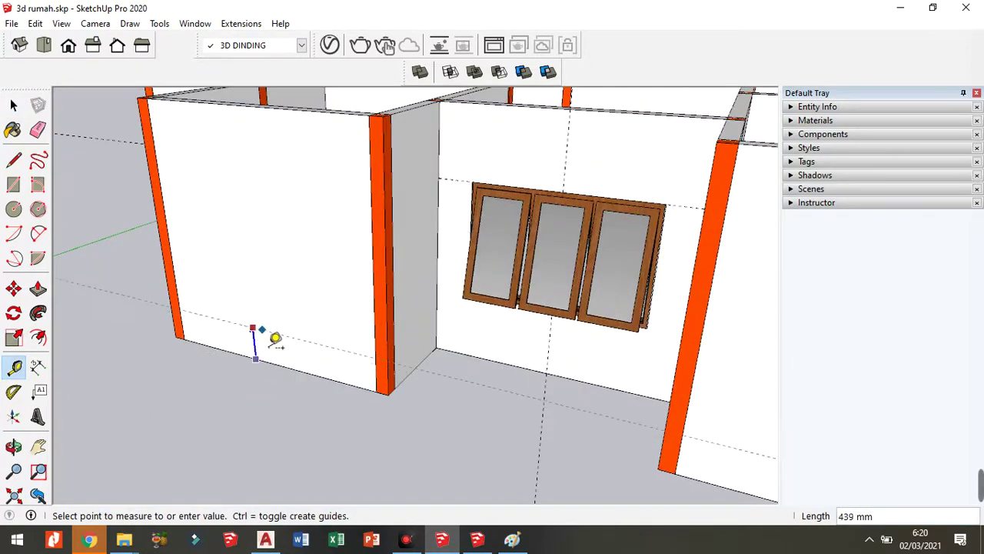
pyautogui.scroll(2, 470, 209)
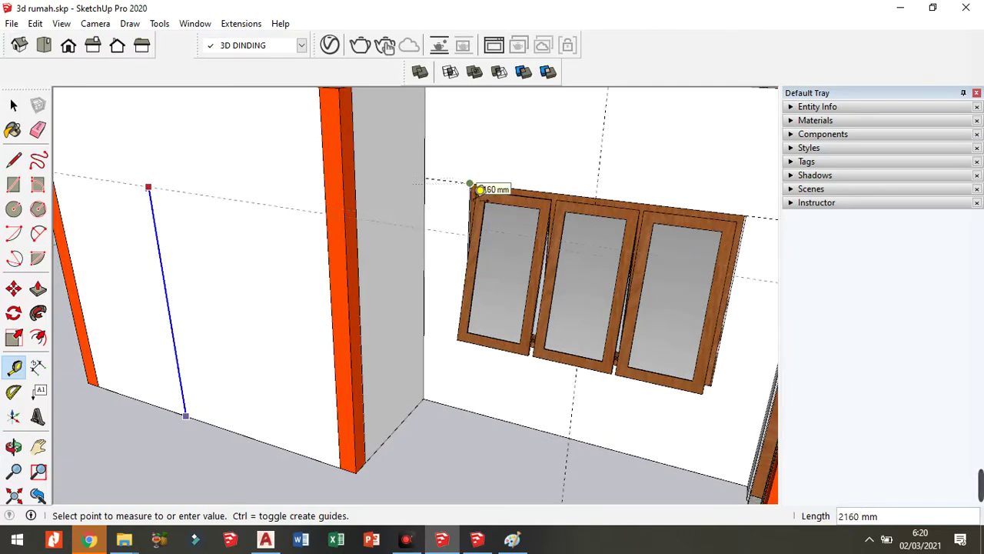
pyautogui.click(480, 189)
pyautogui.scroll(-3, 361, 207)
pyautogui.scroll(-2, 307, 231)
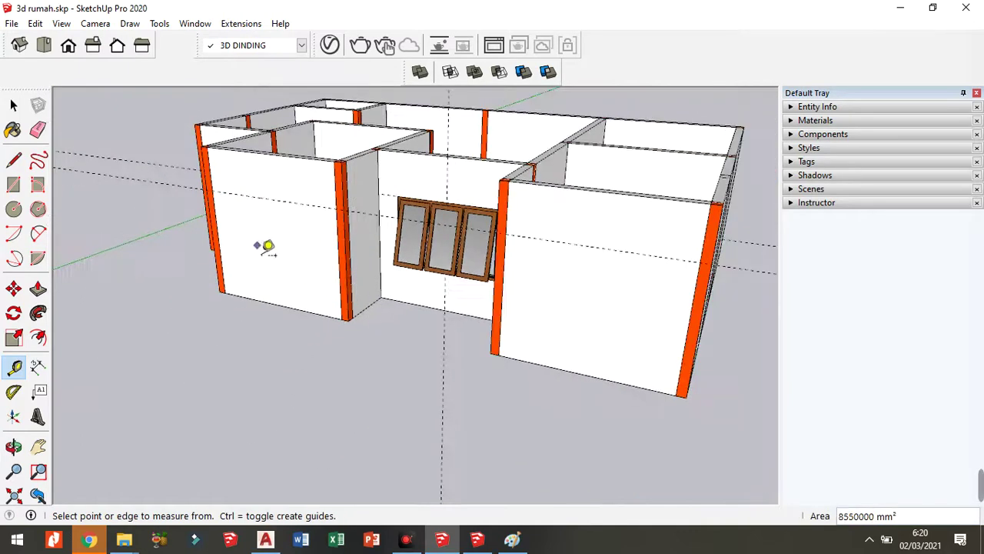
pyautogui.moveTo(370, 297)
pyautogui.mouseDown(button='middle')
pyautogui.moveTo(410, 286)
pyautogui.moveTo(400, 286)
pyautogui.mouseUp(button='middle')
pyautogui.scroll(-1, 230, 346)
pyautogui.scroll(-1, 238, 343)
pyautogui.press('space')
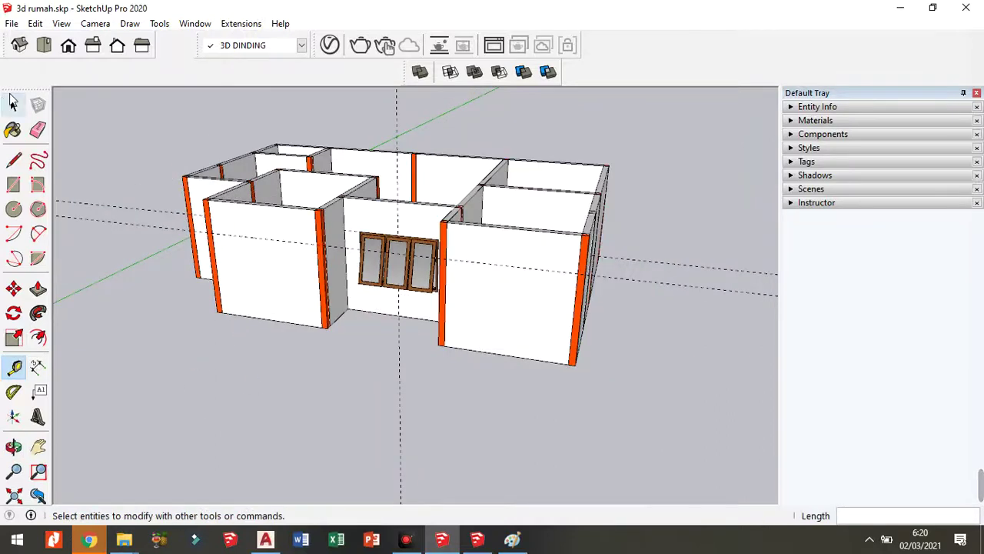
pyautogui.scroll(-3, 144, 247)
pyautogui.scroll(2, 446, 339)
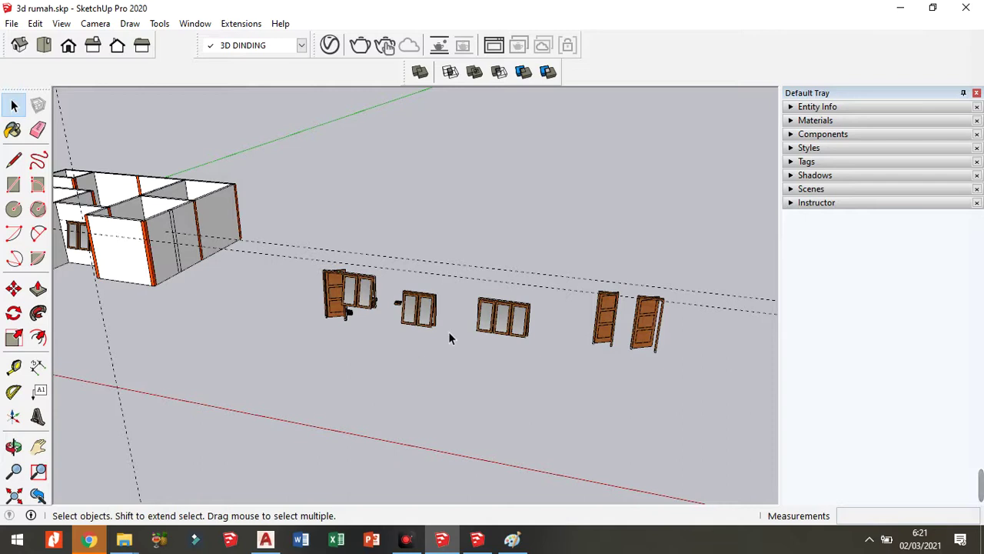
# Step: Draw a rectangle over the back of a loose window frame
pyautogui.scroll(3, 432, 336)
pyautogui.moveTo(430, 306); pyautogui.dragTo(372, 280, button='middle')
pyautogui.press('r')
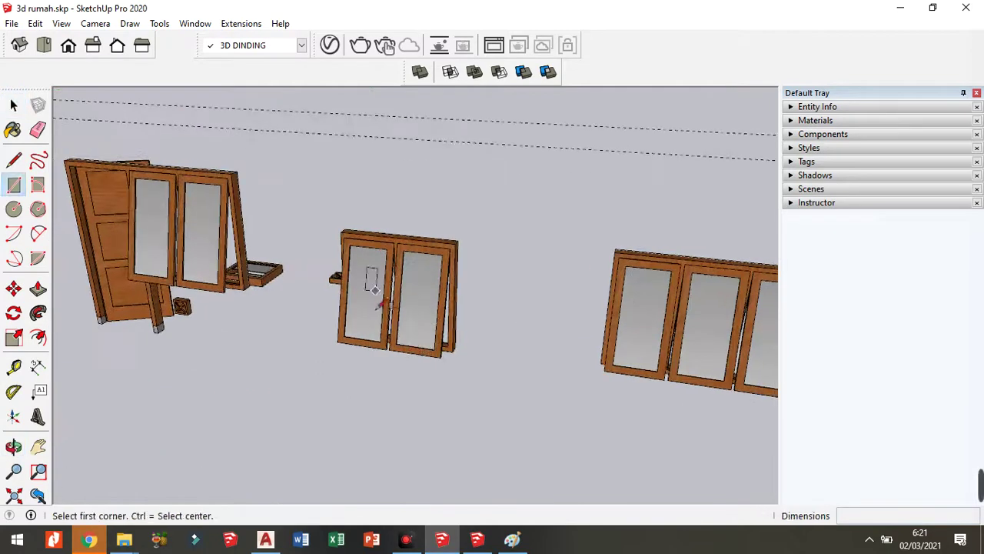
pyautogui.scroll(2, 346, 229)
pyautogui.click(342, 232)
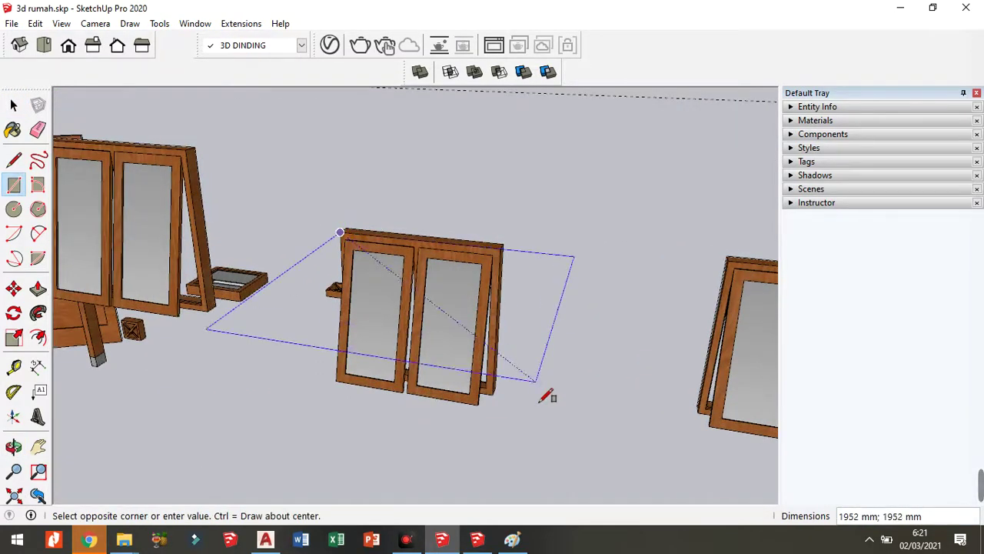
pyautogui.moveTo(549, 395); pyautogui.dragTo(430, 369, button='middle')
pyautogui.scroll(3, 482, 417)
pyautogui.click(479, 409)
pyautogui.press('space')
# Step: Move the rectangle in front of the left wall and copy it 6192 mm over to the right wall
pyautogui.scroll(3, 397, 368)
pyautogui.click(398, 367)
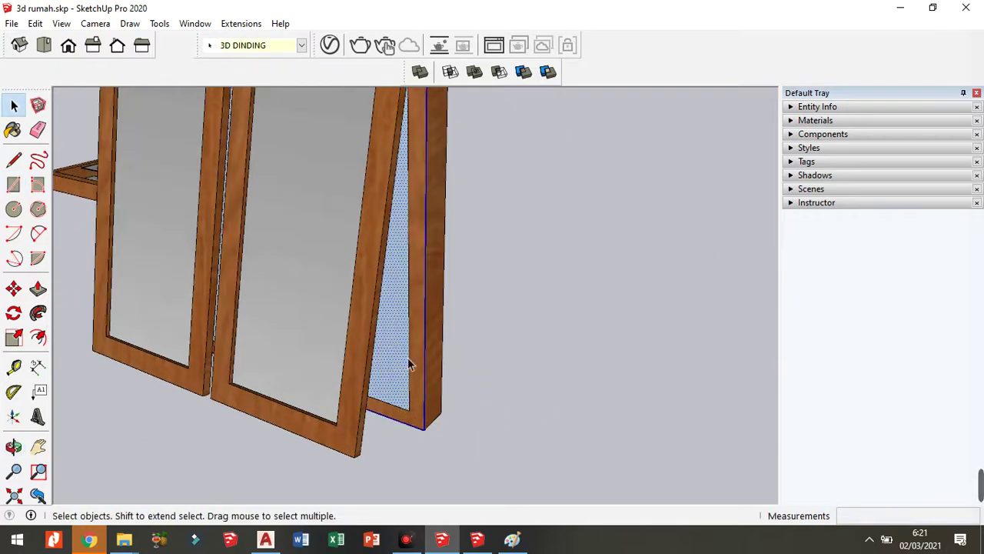
pyautogui.press('m')
pyautogui.click(409, 365)
pyautogui.scroll(-3, 682, 385)
pyautogui.scroll(-2, 643, 432)
pyautogui.scroll(1, 486, 344)
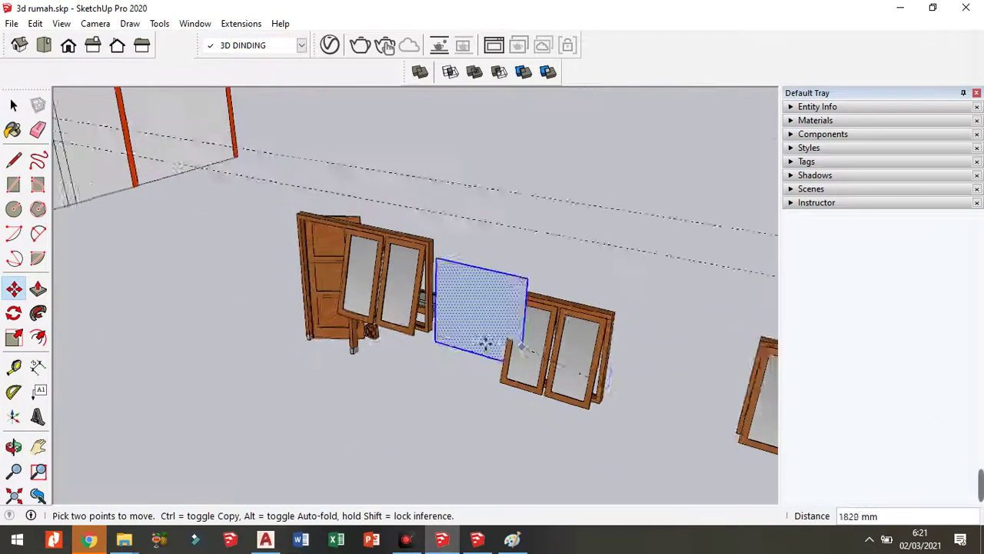
pyautogui.scroll(-3, 422, 411)
pyautogui.scroll(-1, 431, 400)
pyautogui.moveTo(430, 400); pyautogui.dragTo(418, 395, button='middle')
pyautogui.scroll(3, 233, 284)
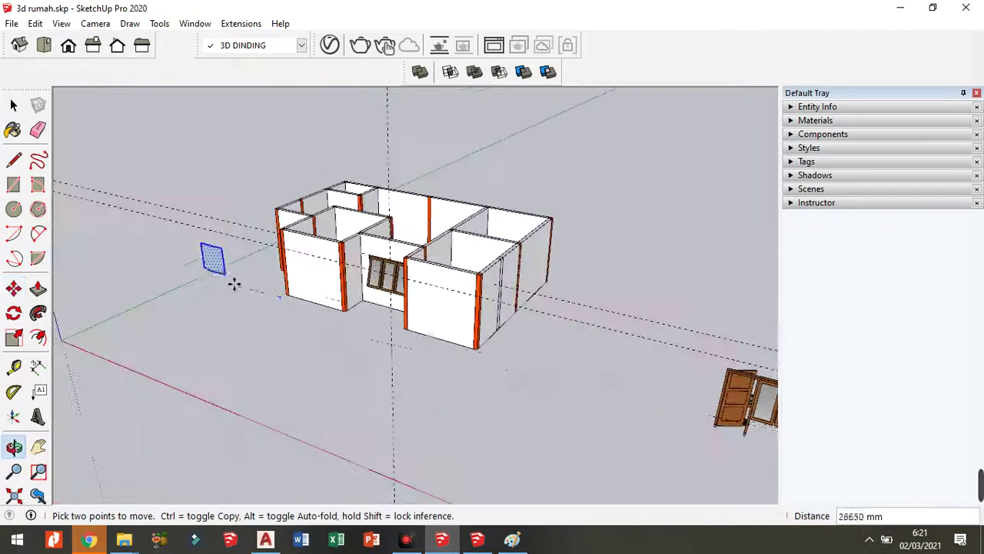
pyautogui.scroll(2, 234, 284)
pyautogui.moveTo(234, 284); pyautogui.dragTo(439, 398, button='middle')
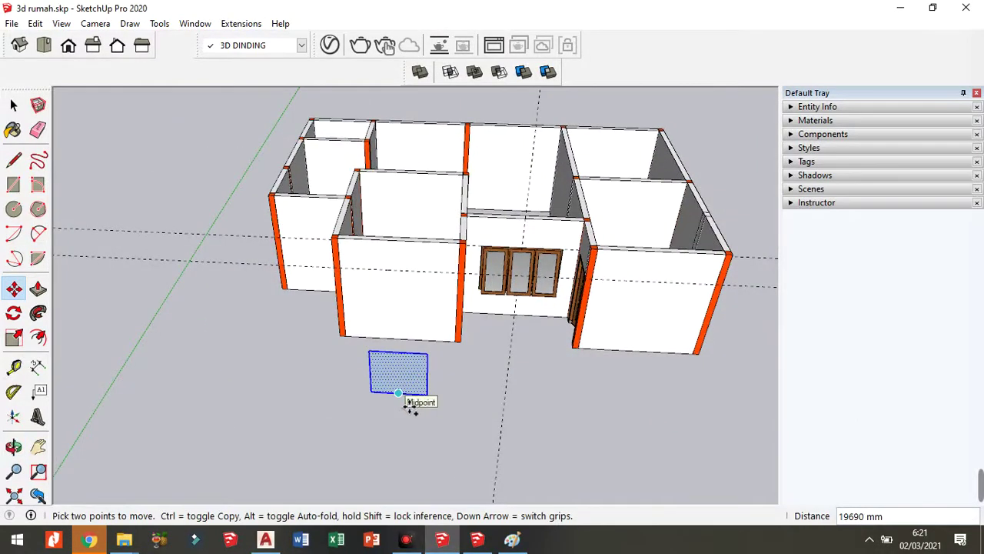
pyautogui.press('ctrl')
pyautogui.click(411, 409)
pyautogui.click(667, 418)
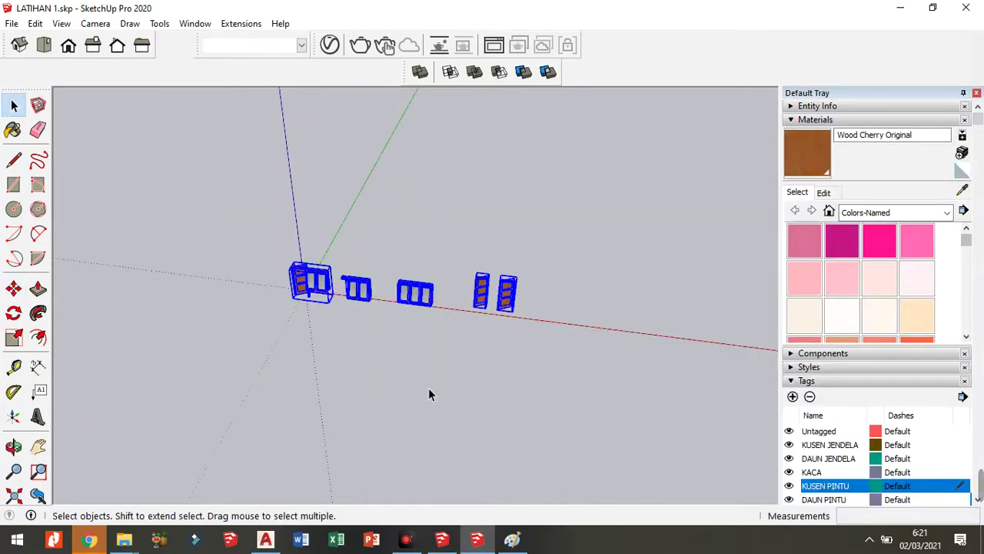
# Step: Check the AutoCAD floor plan, cancel the copy command there, and return to SketchUp
pyautogui.hotkey('alt', 'Tab')
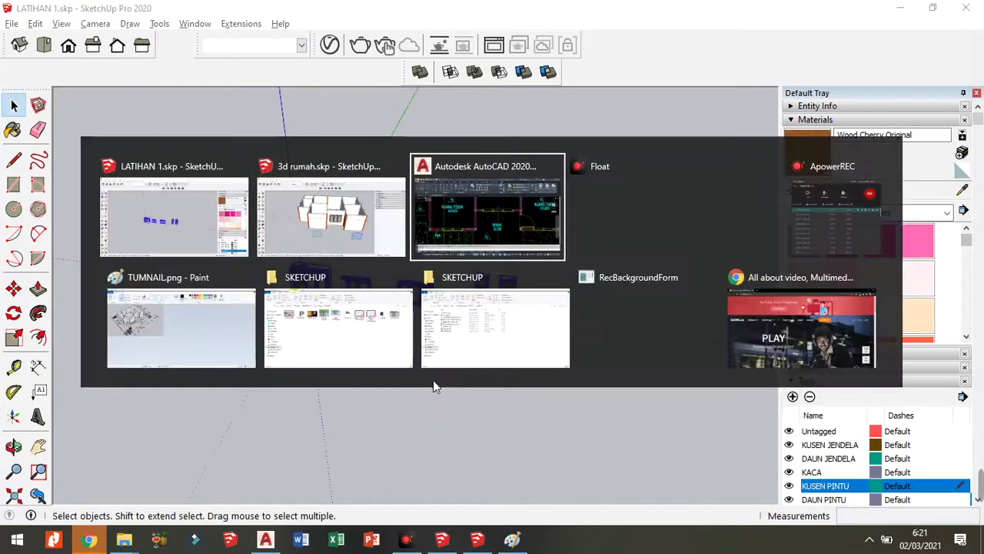
pyautogui.scroll(-2, 227, 331)
pyautogui.hotkey('ctrl', 'c')
pyautogui.scroll(5, 227, 332)
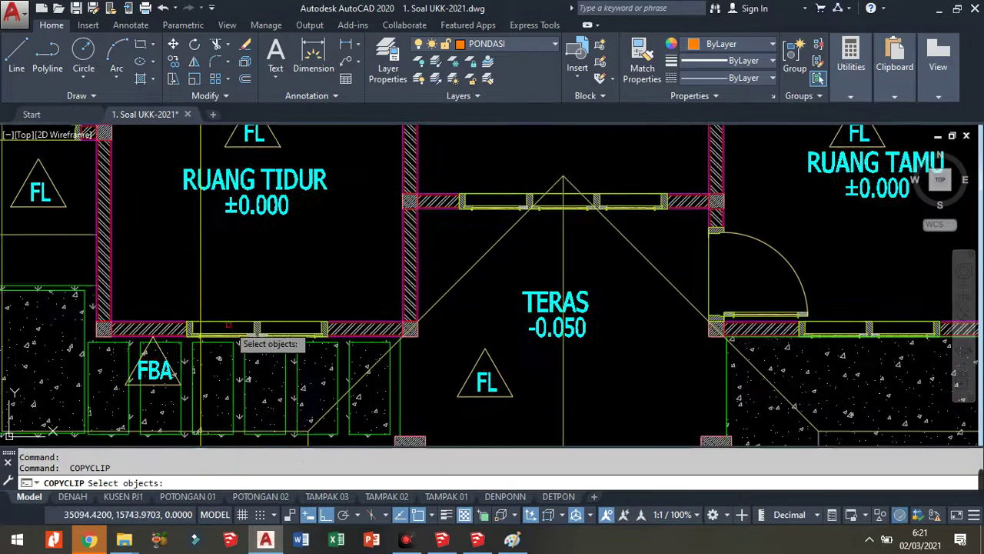
pyautogui.press('Return')
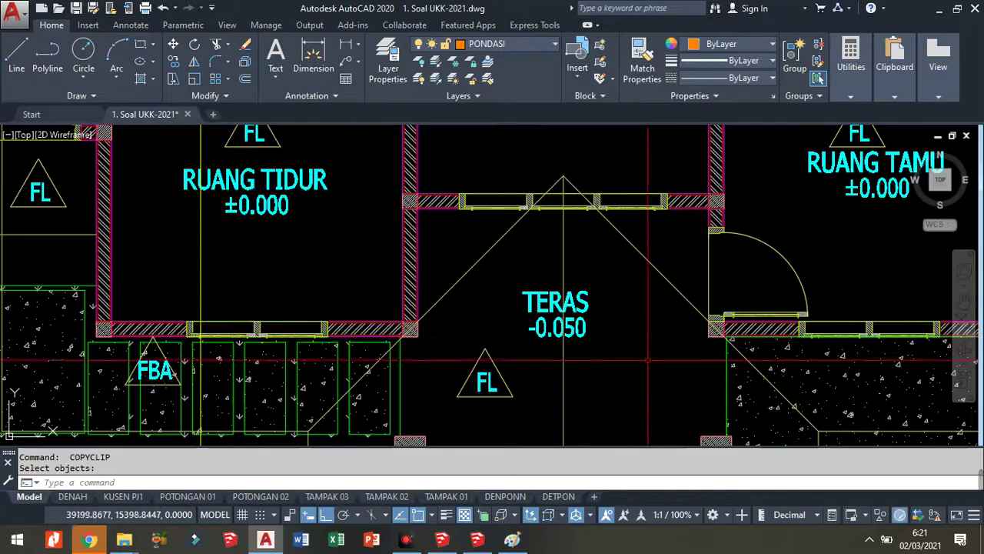
pyautogui.hotkey('alt', 'Tab')
pyautogui.hotkey('alt', 'Tab')
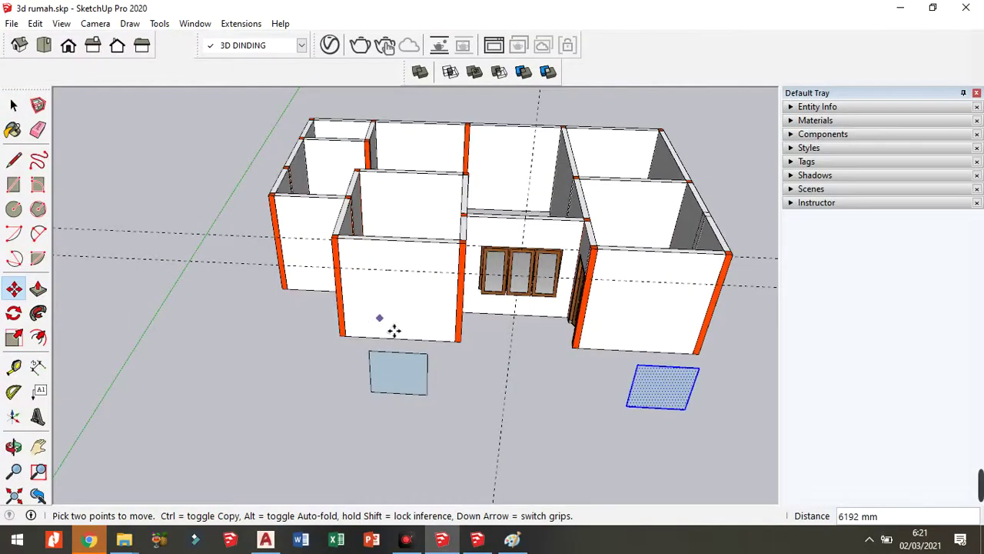
# Step: Draw a reference line across the right front wall face from its corner
pyautogui.moveTo(385, 325); pyautogui.dragTo(286, 358, button='middle')
pyautogui.scroll(3, 382, 348)
pyautogui.press('space')
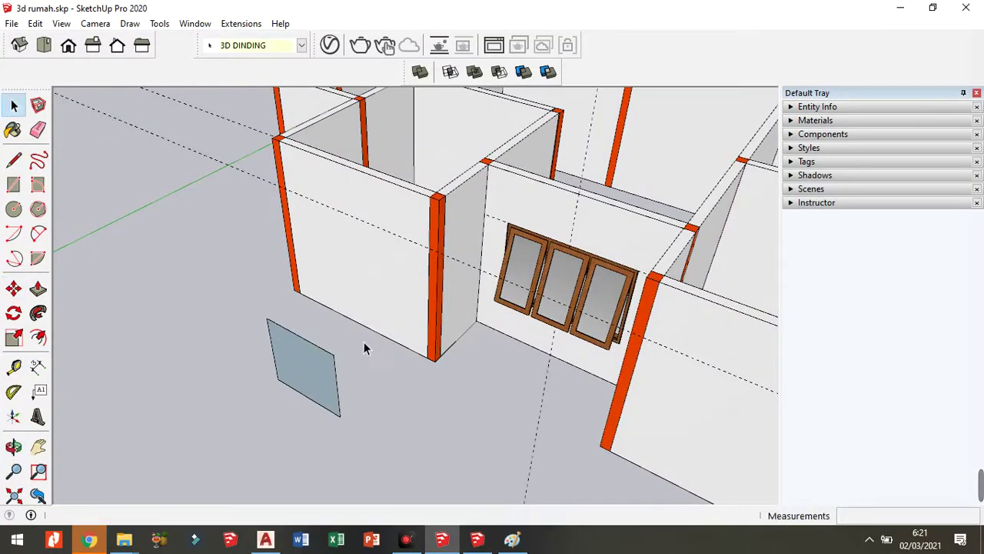
pyautogui.press('l')
pyautogui.scroll(2, 317, 254)
pyautogui.scroll(2, 284, 168)
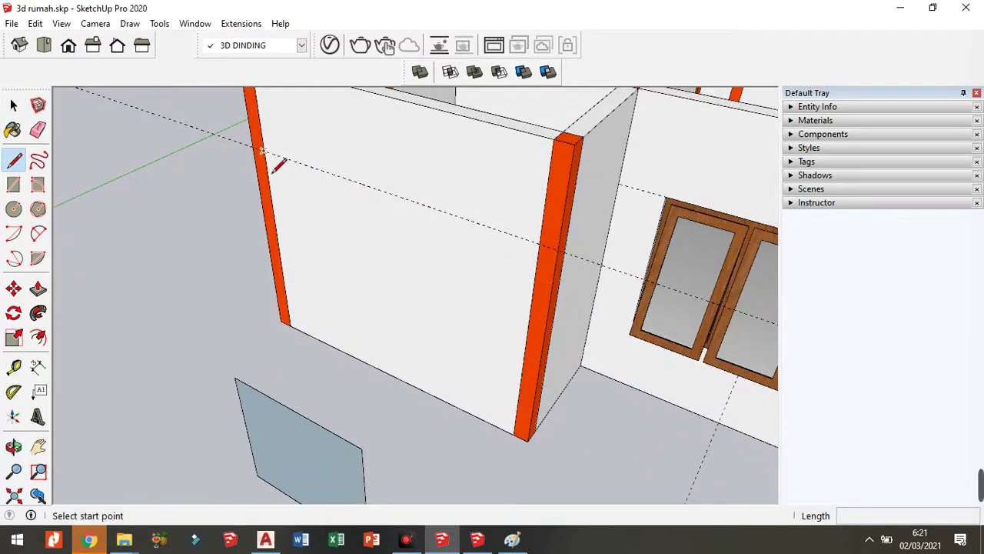
pyautogui.click(271, 155)
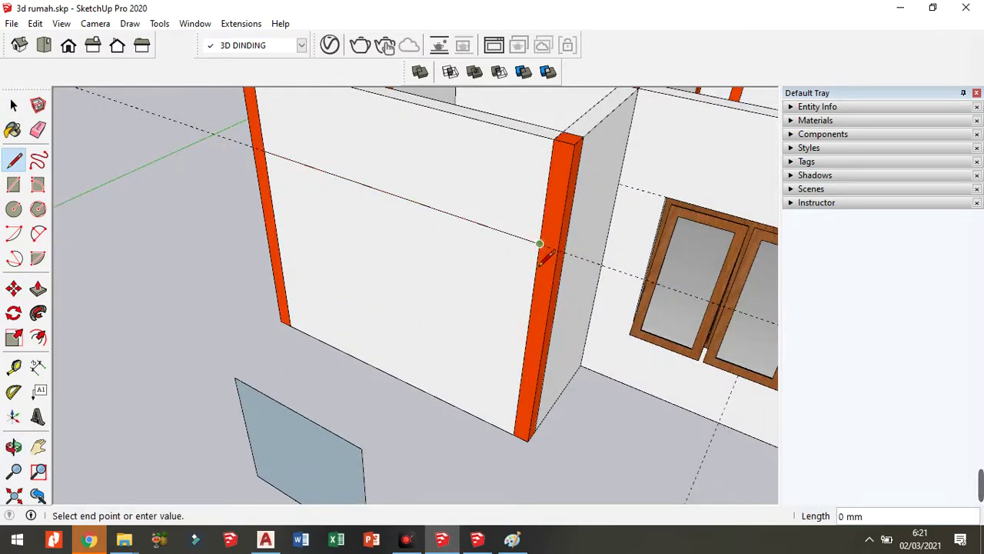
pyautogui.press('space')
pyautogui.press('l')
pyautogui.scroll(-5, 523, 259)
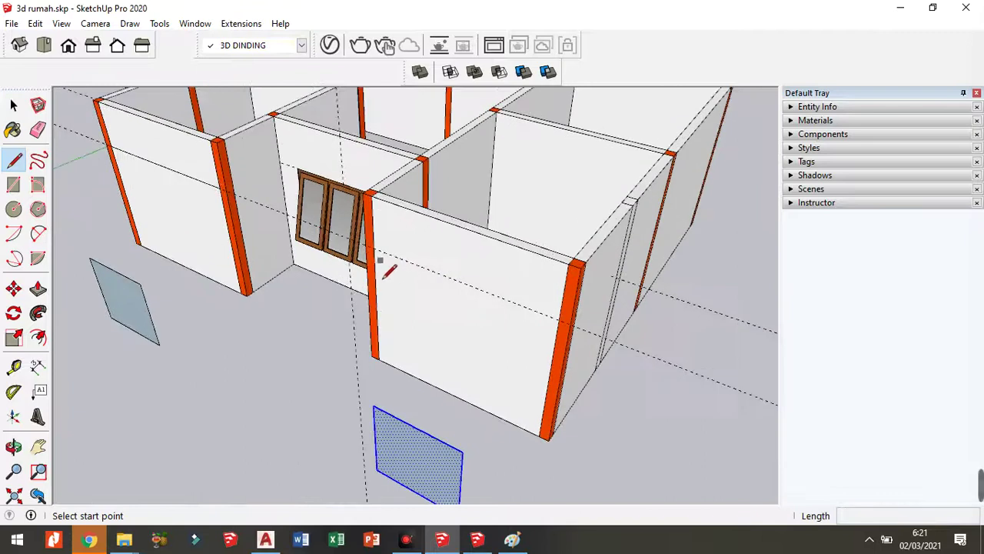
pyautogui.click(372, 248)
pyautogui.click(559, 320)
pyautogui.press('space')
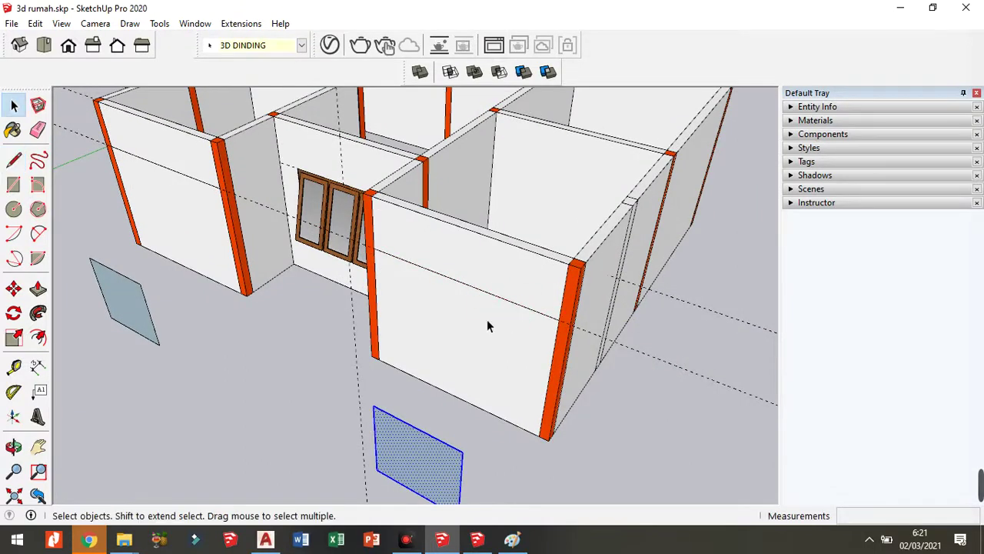
# Step: Measure from the line's end at the column to mark a guide point along the wall
pyautogui.scroll(3, 330, 296)
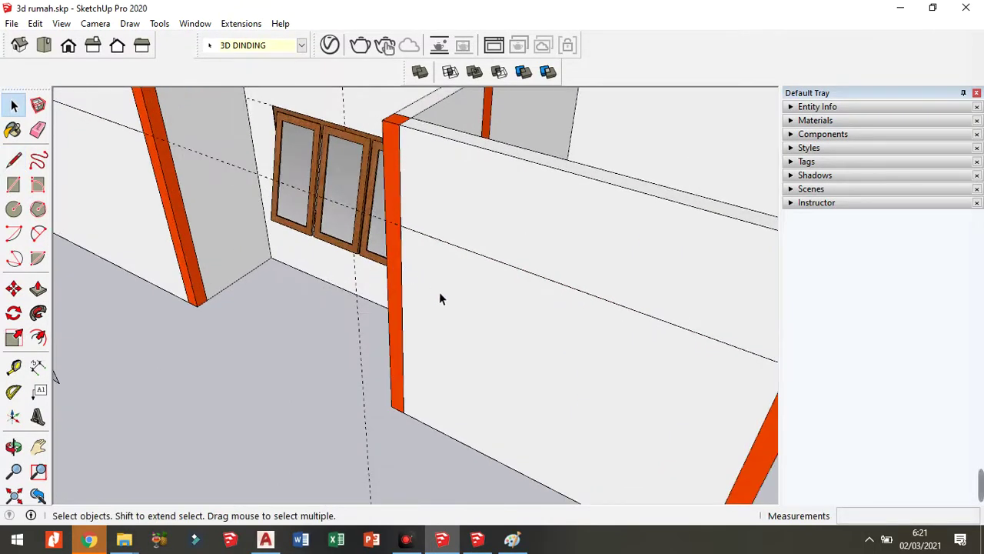
pyautogui.press('t')
pyautogui.click(415, 313)
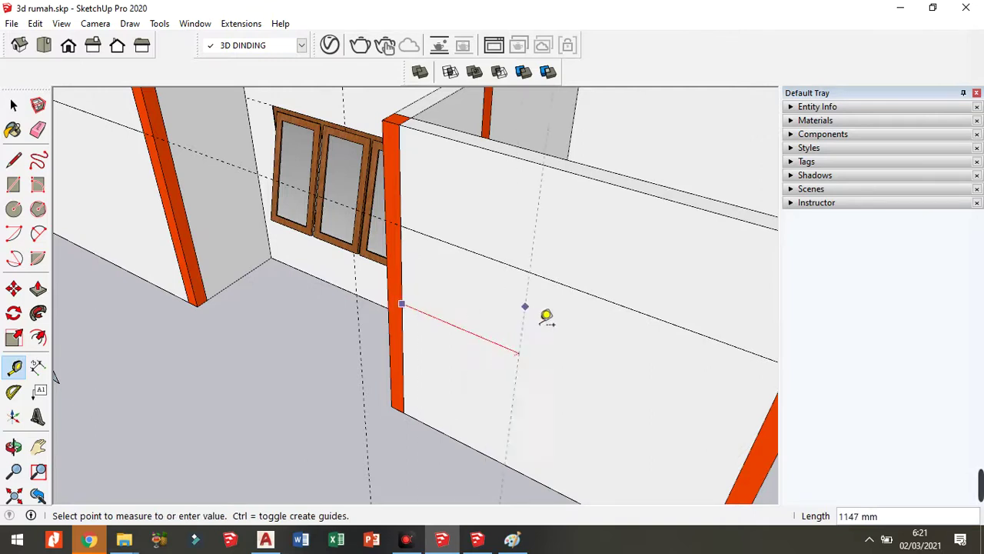
pyautogui.scroll(-1, 548, 307)
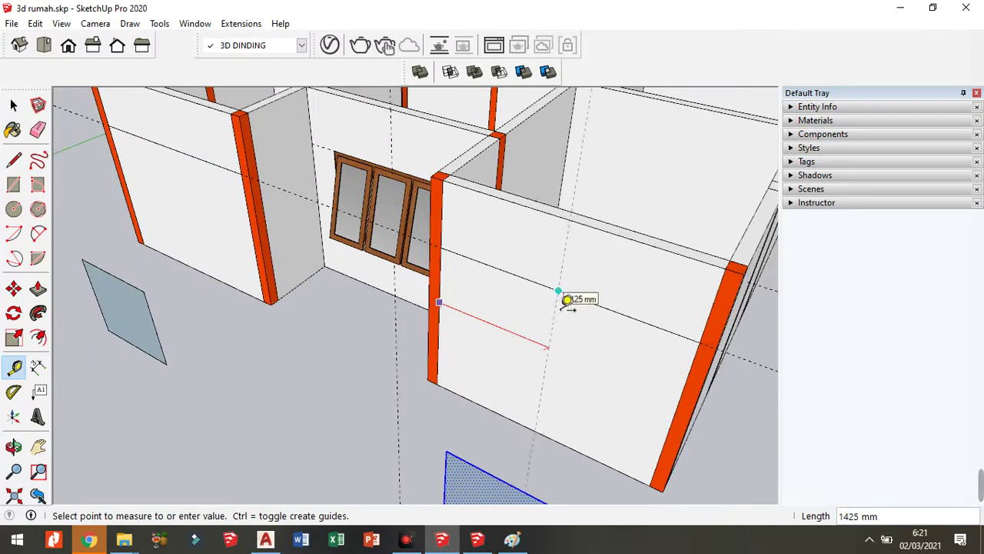
pyautogui.click(566, 300)
pyautogui.scroll(-3, 611, 321)
pyautogui.scroll(2, 170, 275)
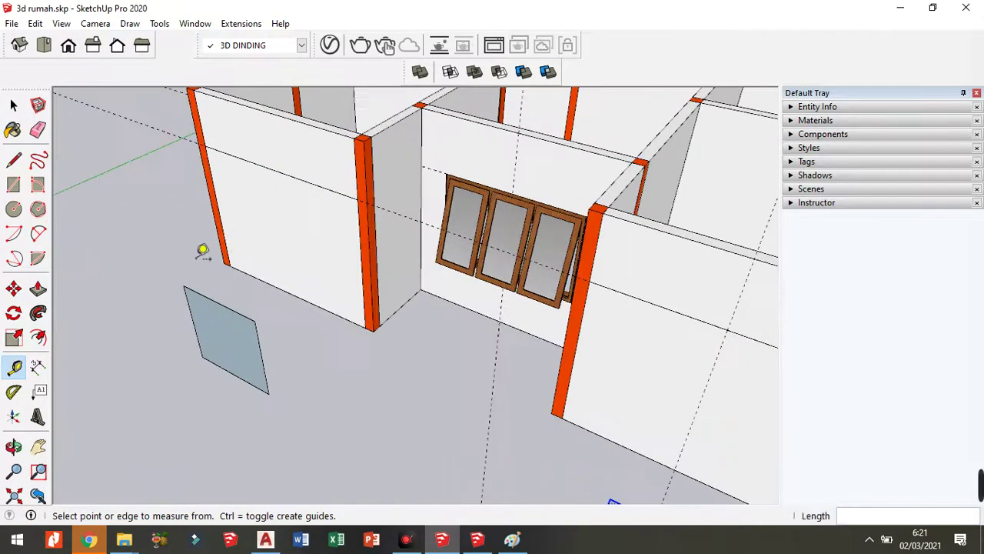
pyautogui.scroll(3, 202, 252)
pyautogui.click(292, 288)
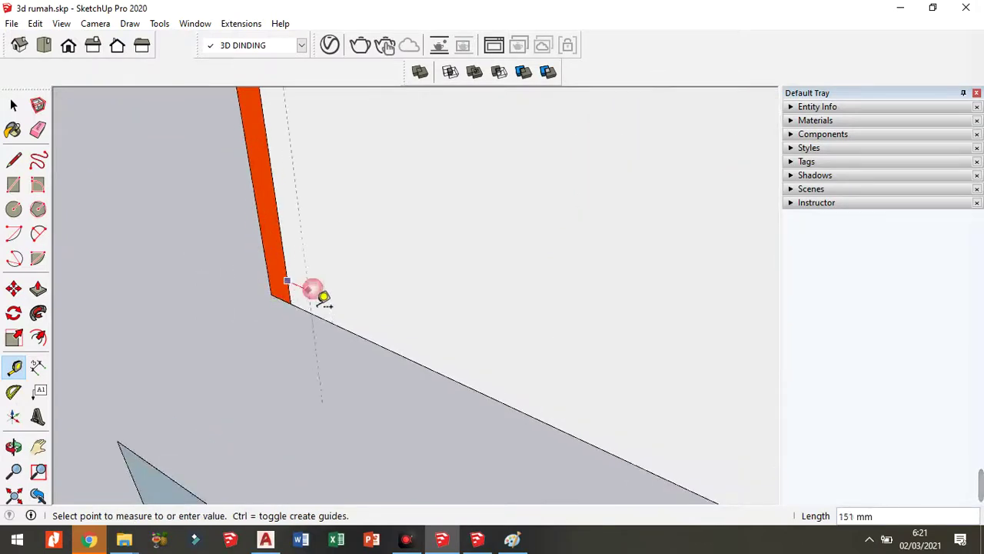
pyautogui.scroll(-2, 323, 296)
pyautogui.scroll(-1, 369, 311)
pyautogui.scroll(1, 407, 212)
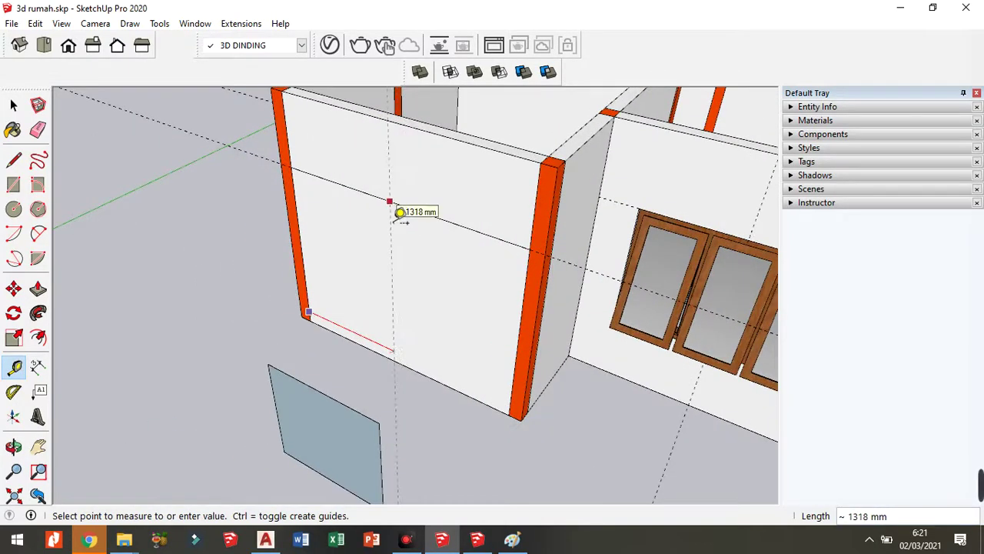
pyautogui.press('space')
# Step: Add a vertical guide line about 1425 mm in from the column edge of the front wall
pyautogui.press('t')
pyautogui.scroll(3, 308, 159)
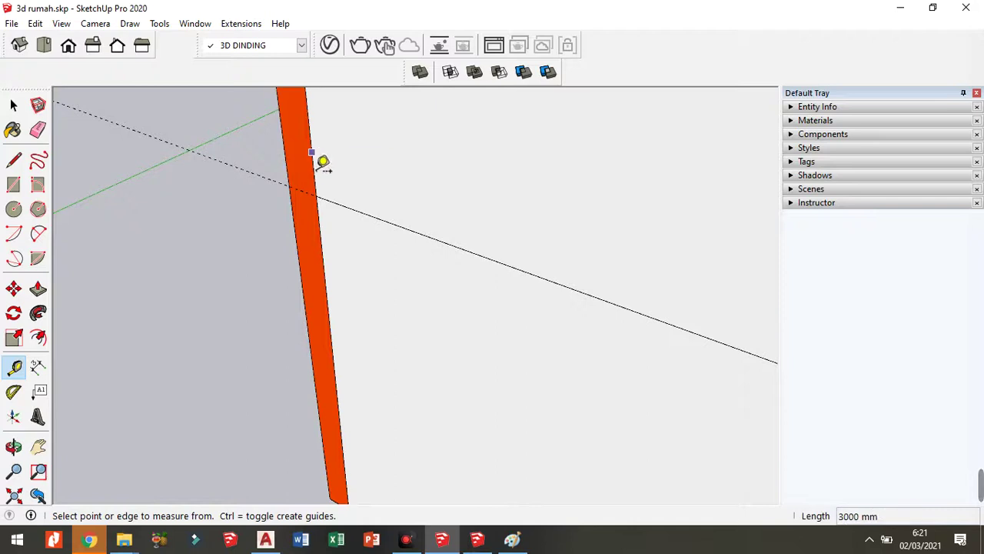
pyautogui.click(322, 162)
pyautogui.scroll(-3, 322, 162)
pyautogui.scroll(-1, 254, 192)
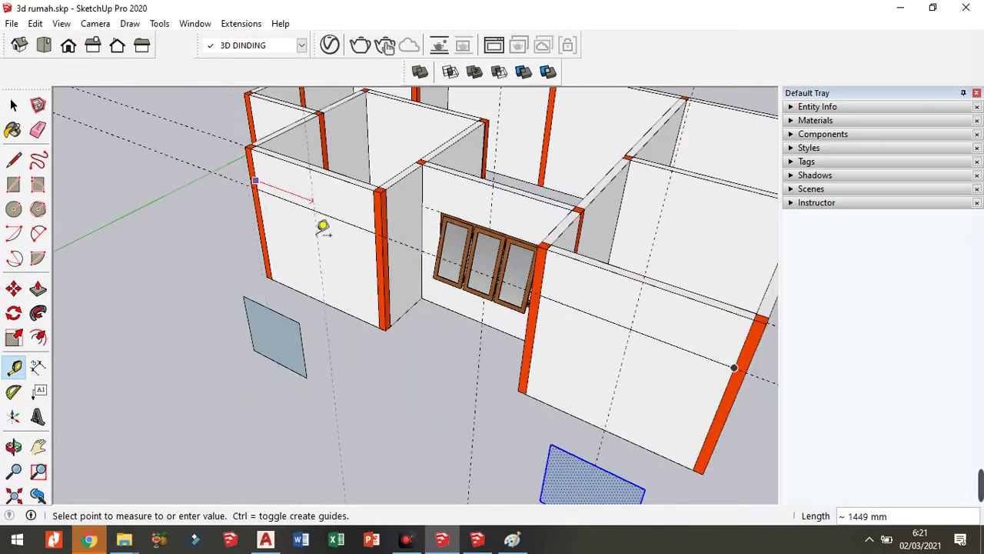
pyautogui.click(325, 219)
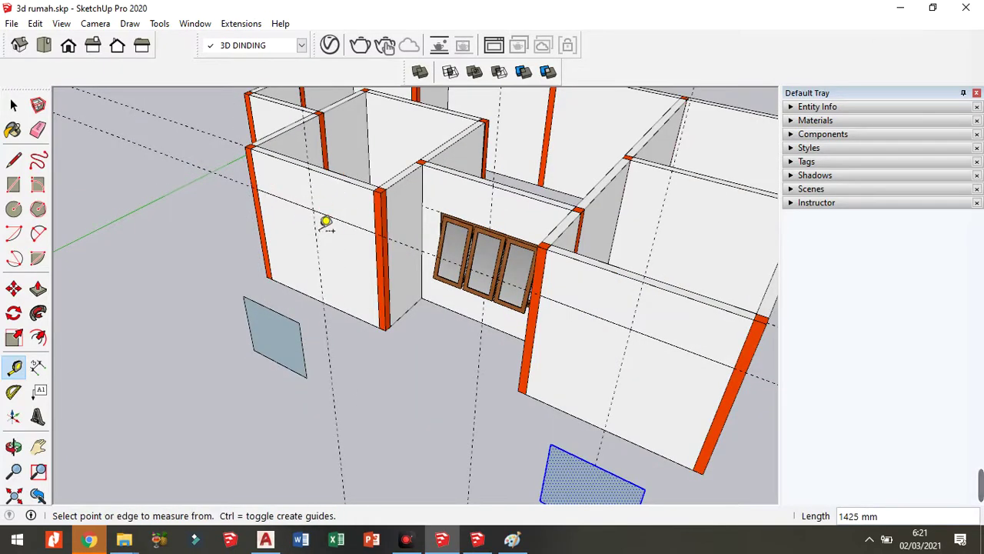
pyautogui.press('space')
pyautogui.scroll(-3, 241, 340)
pyautogui.scroll(2, 292, 312)
# Step: Move the small floor rectangle onto the left front wall at the guide-line crossing, then select it
pyautogui.scroll(2, 300, 327)
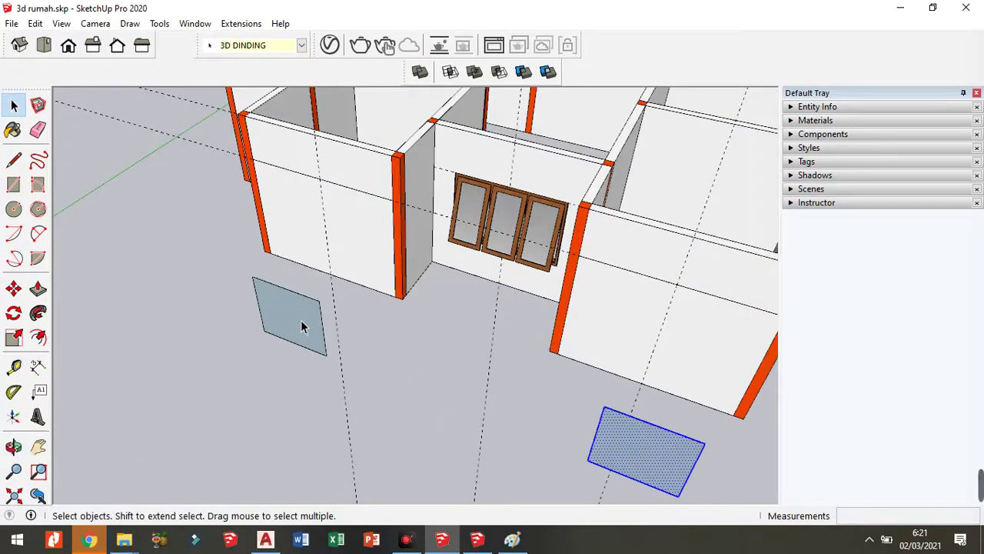
pyautogui.click(301, 327)
pyautogui.moveTo(285, 325); pyautogui.dragTo(329, 286, button='middle')
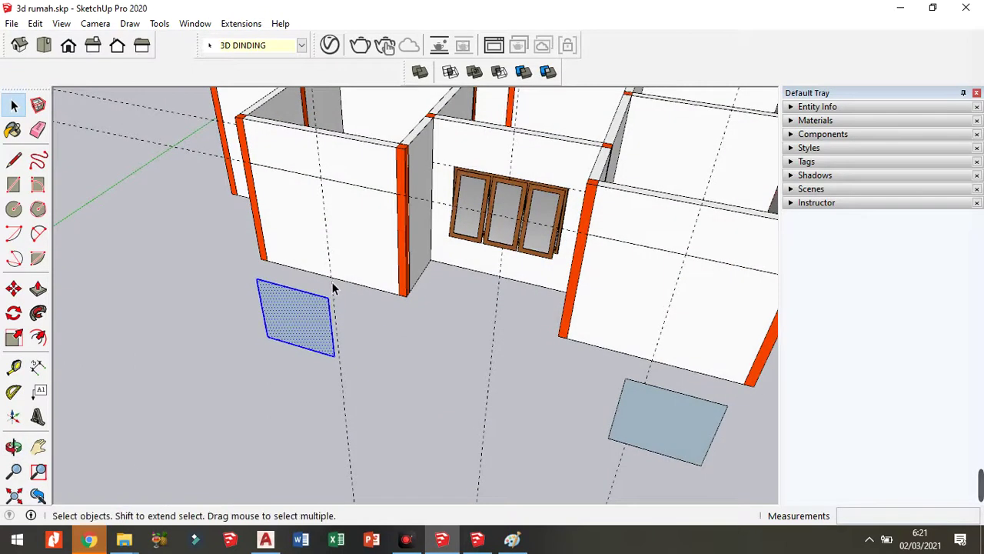
pyautogui.press('m')
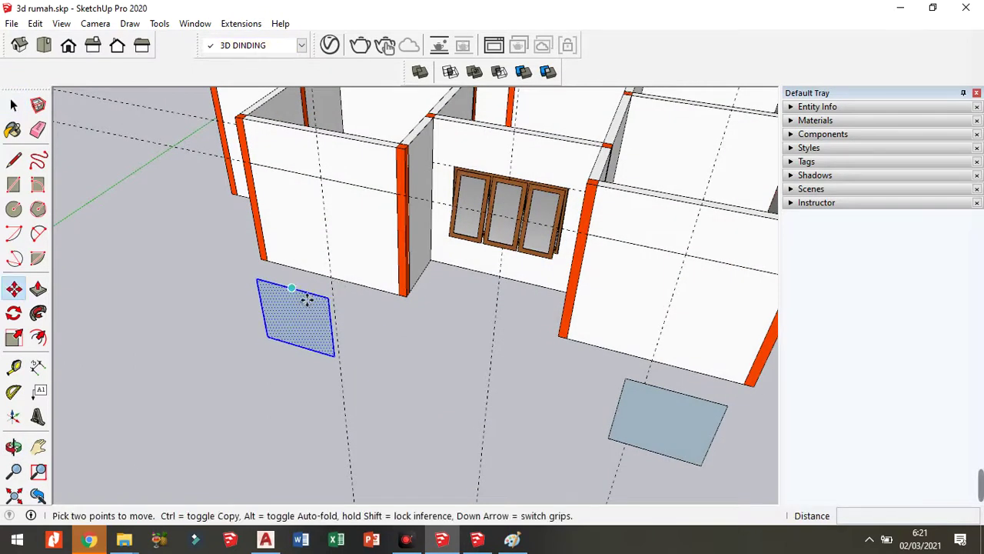
pyautogui.click(307, 299)
pyautogui.scroll(2, 334, 193)
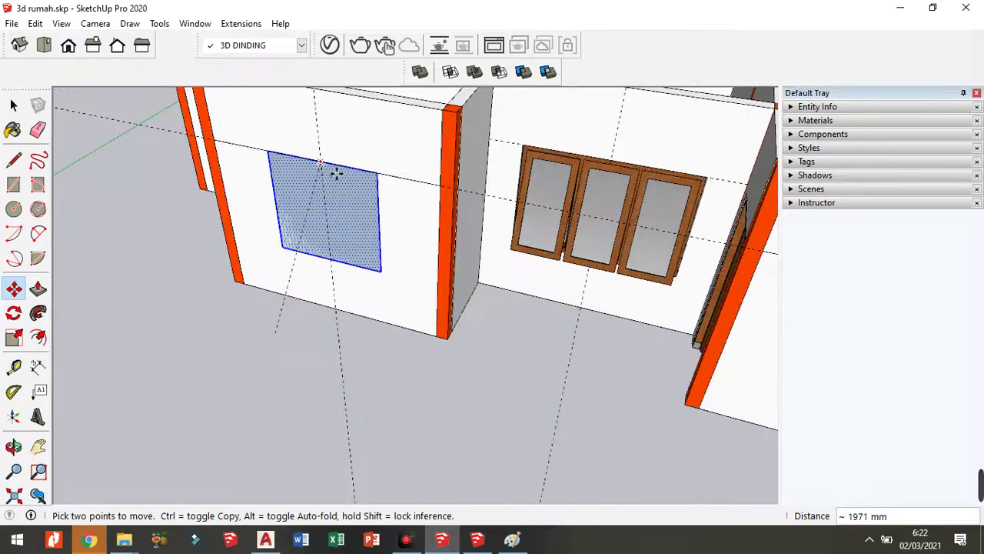
pyautogui.click(336, 170)
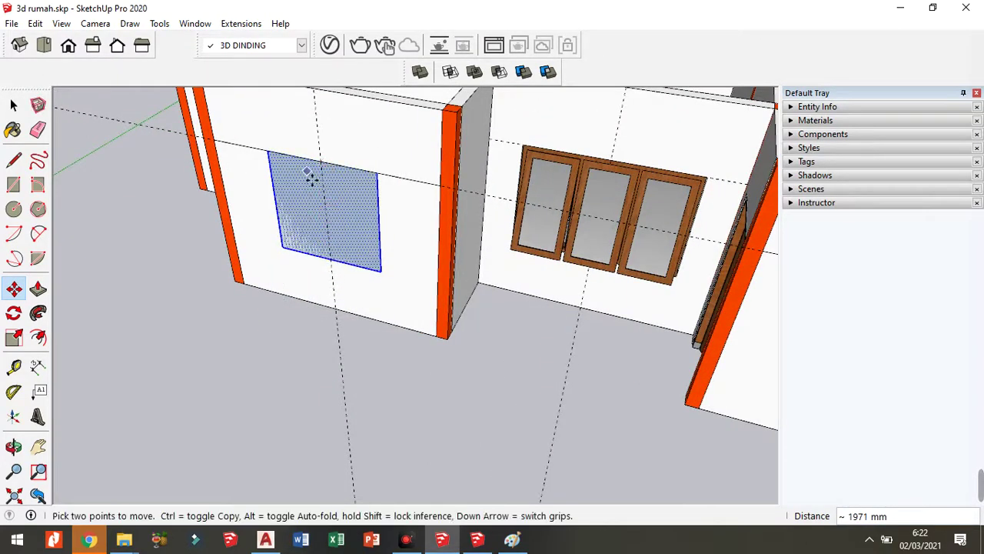
pyautogui.scroll(2, 286, 146)
pyautogui.press('space')
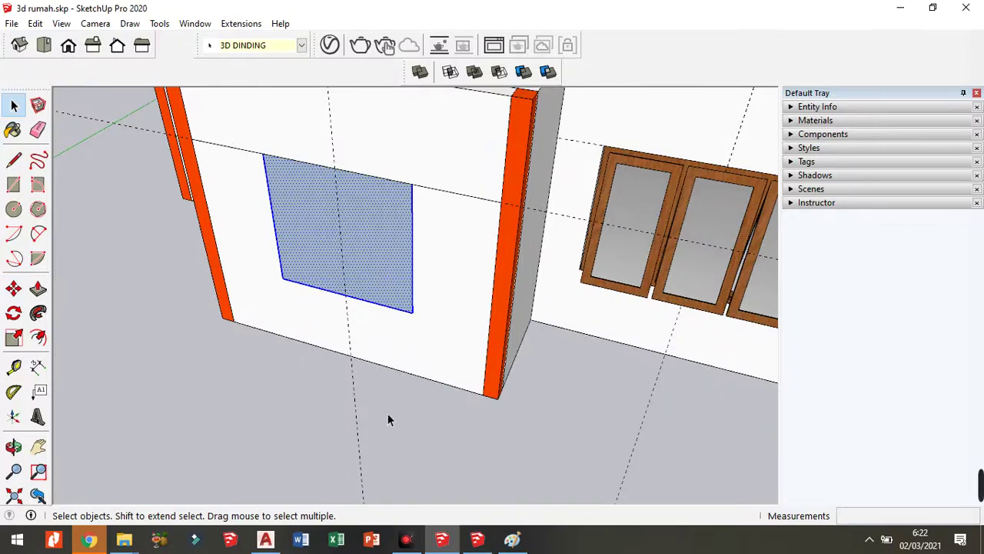
pyautogui.moveTo(387, 419)
pyautogui.mouseDown(button='middle')
pyautogui.moveTo(318, 209)
pyautogui.moveTo(459, 356)
pyautogui.moveTo(269, 223)
pyautogui.mouseUp(button='middle')
pyautogui.doubleClick(318, 209)
# Step: Erase the stray edges on both sides of the window rectangle
pyautogui.press('e')
pyautogui.scroll(2, 307, 206)
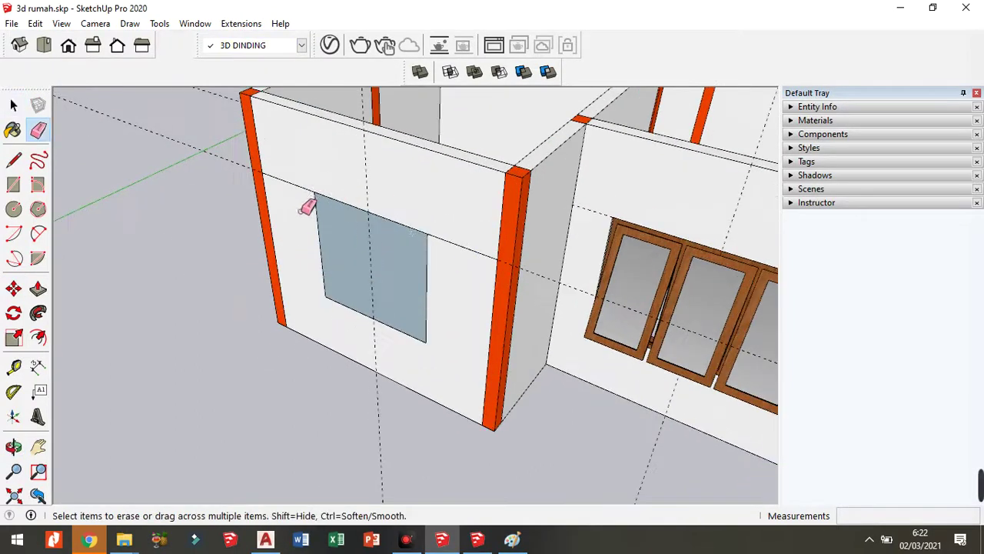
pyautogui.click(308, 198)
pyautogui.click(451, 220)
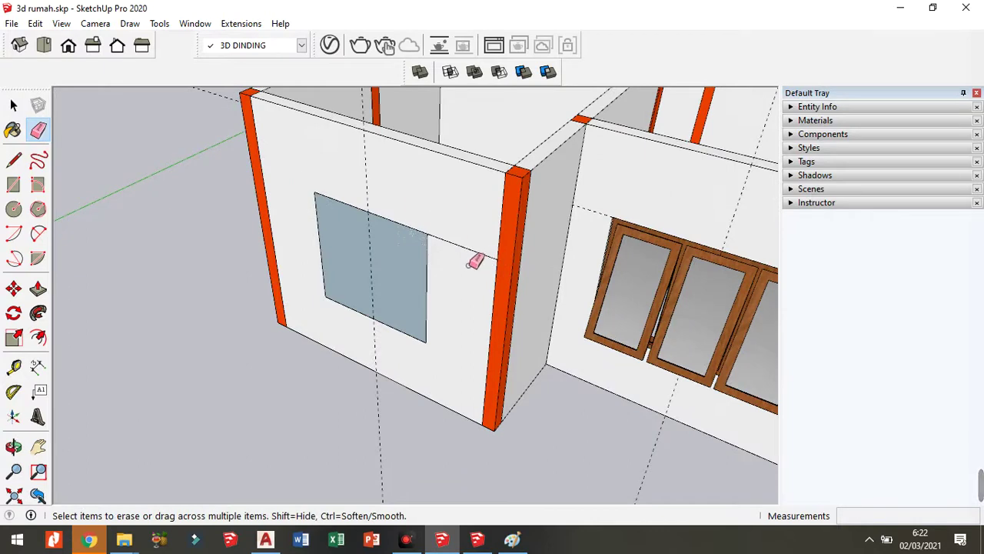
pyautogui.press('space')
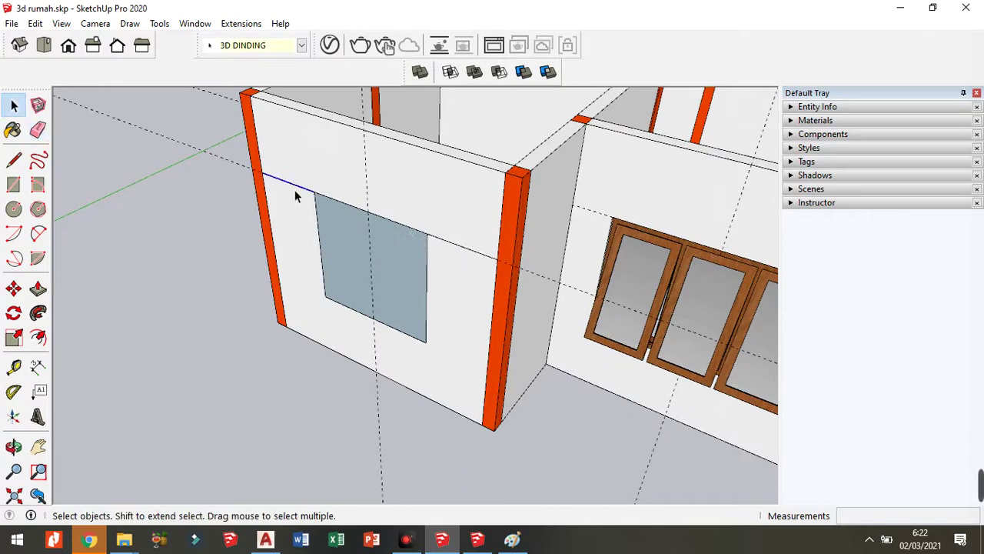
pyautogui.click(468, 254)
pyautogui.press('Delete')
# Step: Cut the window rectangle, paste it in place inside the wall group, and begin pushing it inward
pyautogui.scroll(1, 412, 286)
pyautogui.scroll(2, 389, 294)
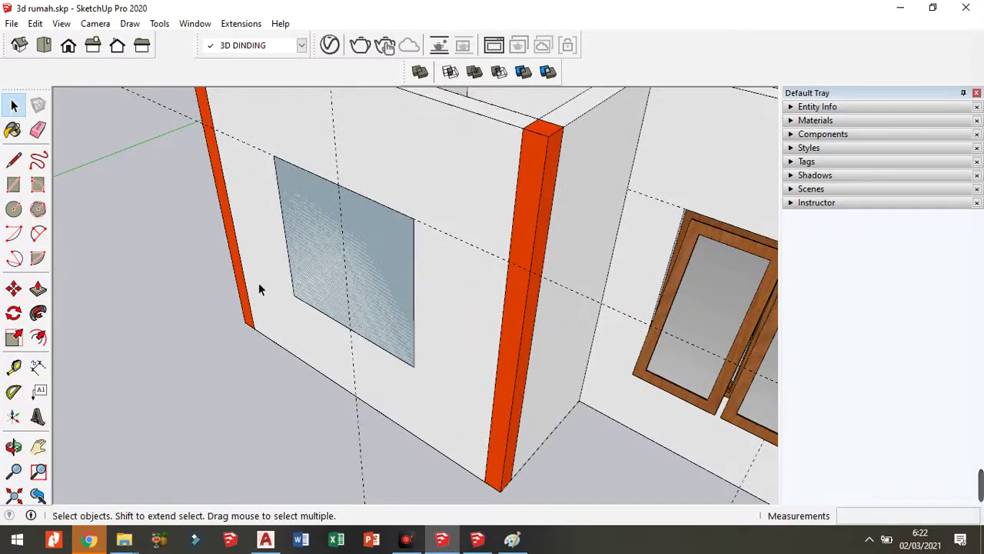
pyautogui.click(365, 279)
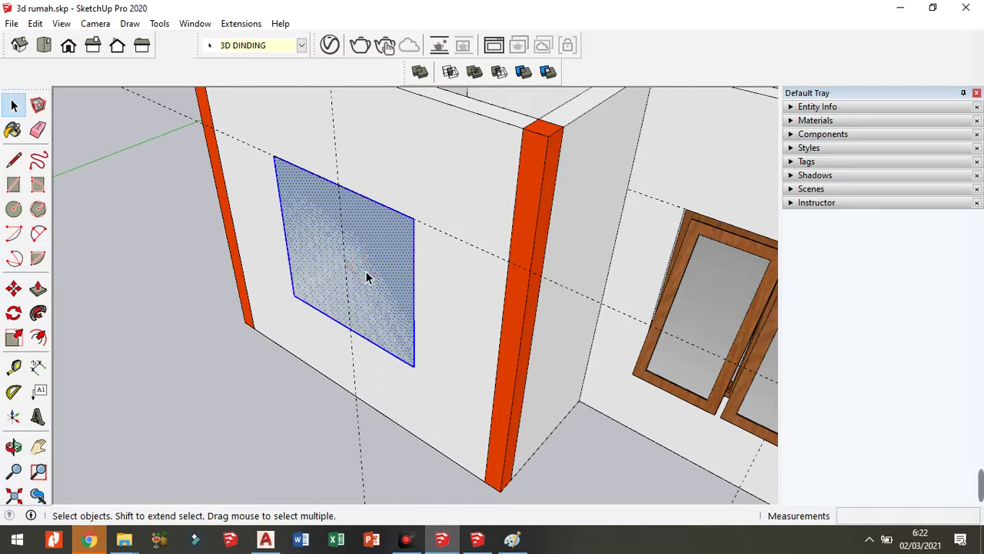
pyautogui.click(35, 24)
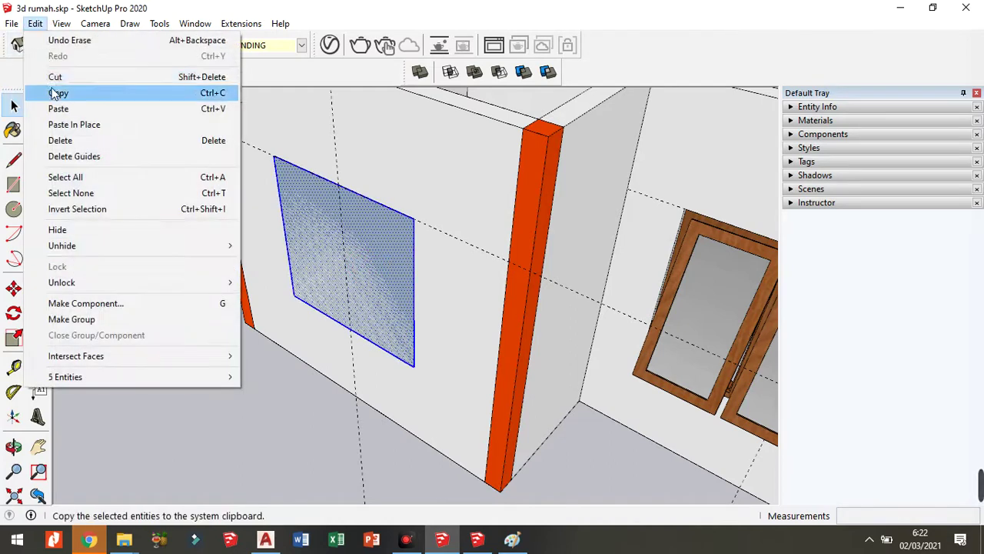
pyautogui.click(55, 77)
pyautogui.moveTo(437, 177); pyautogui.dragTo(310, 198, button='middle')
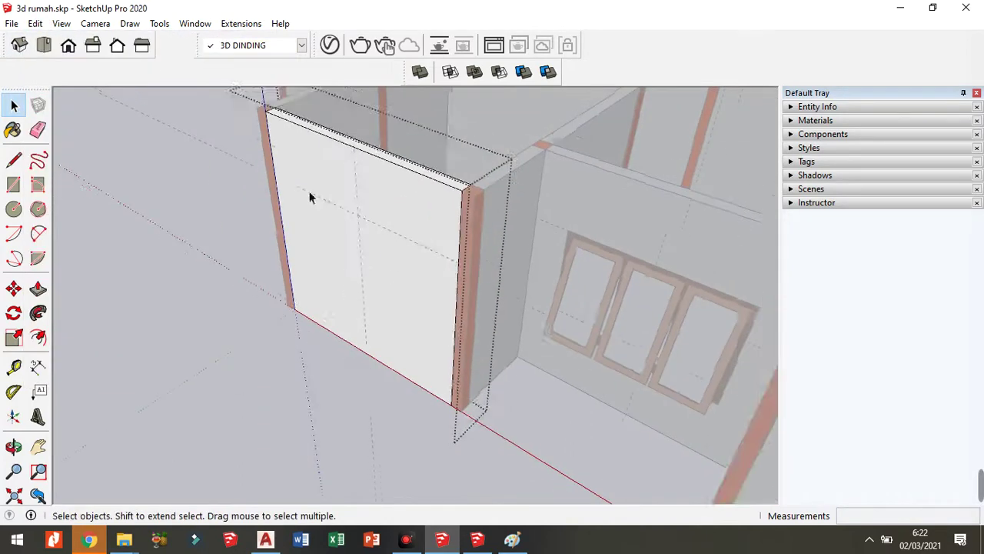
pyautogui.click(35, 23)
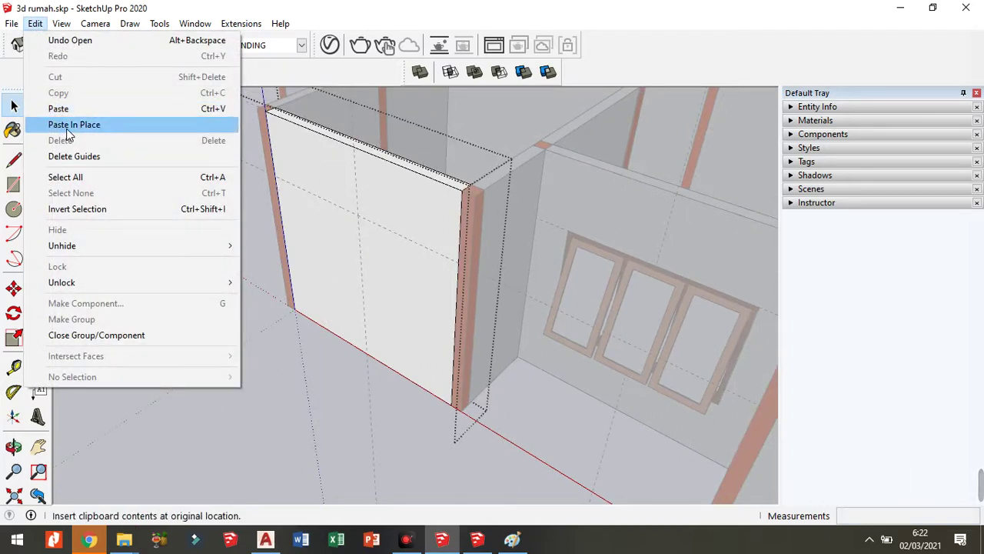
pyautogui.click(74, 125)
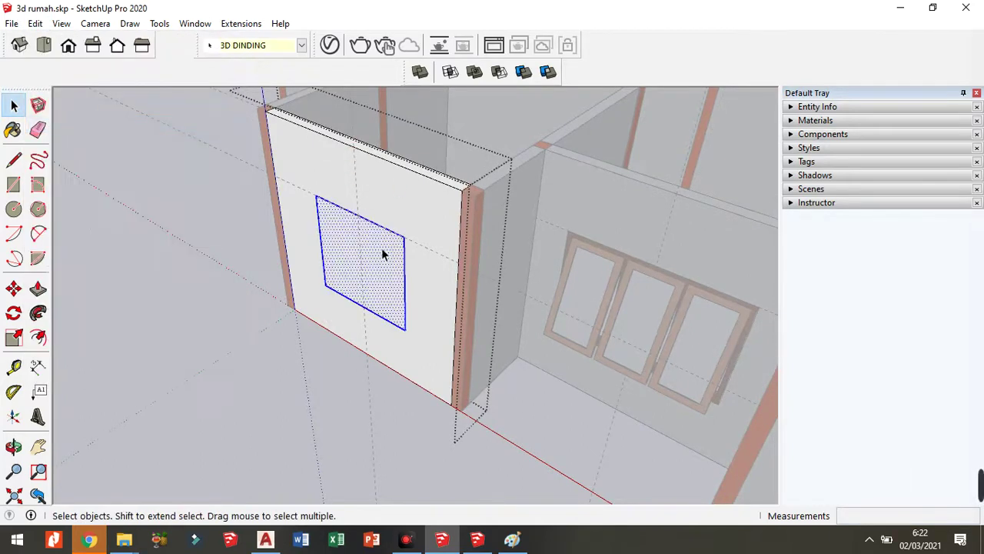
pyautogui.scroll(2, 382, 248)
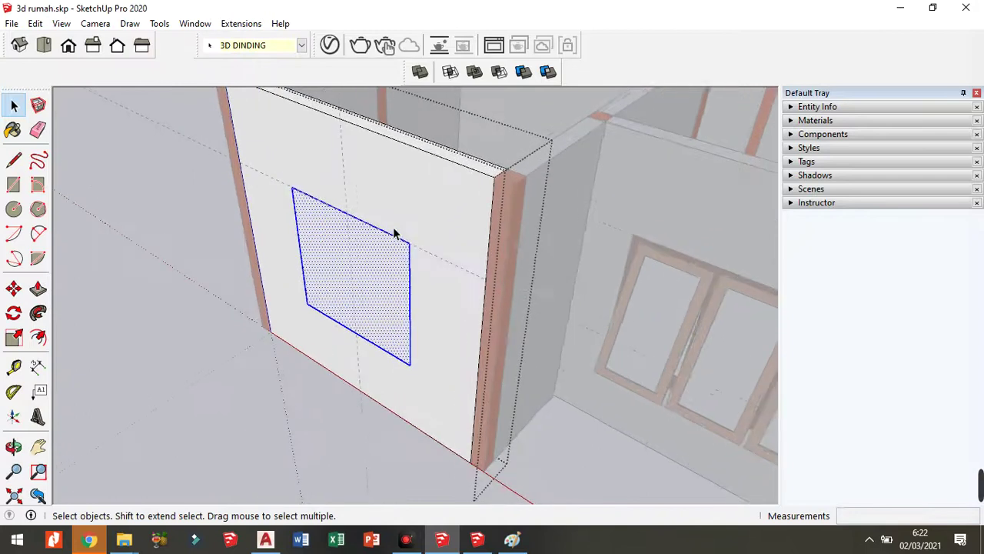
pyautogui.press('p')
pyautogui.click(368, 268)
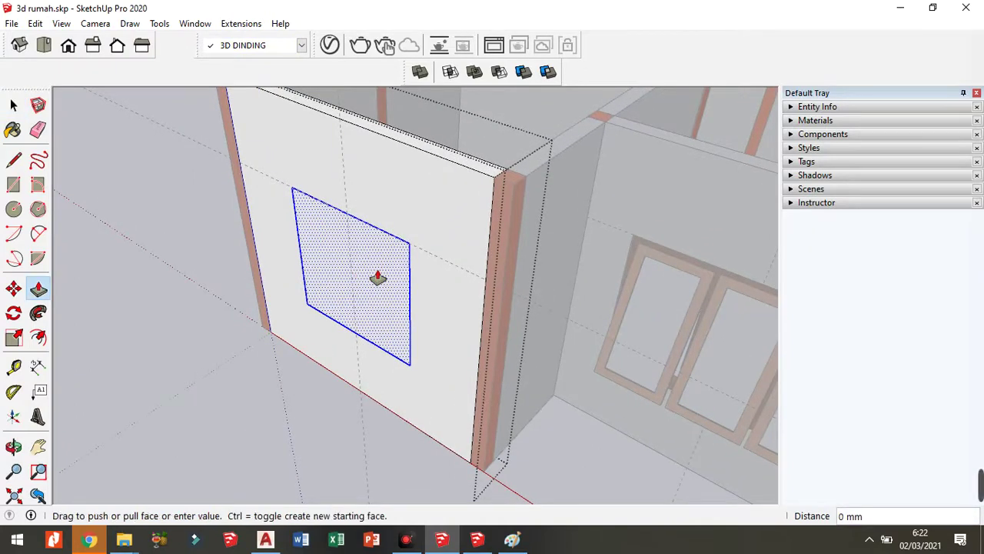
# Step: Push the first window rectangle through the left front wall to open it
pyautogui.click(456, 157)
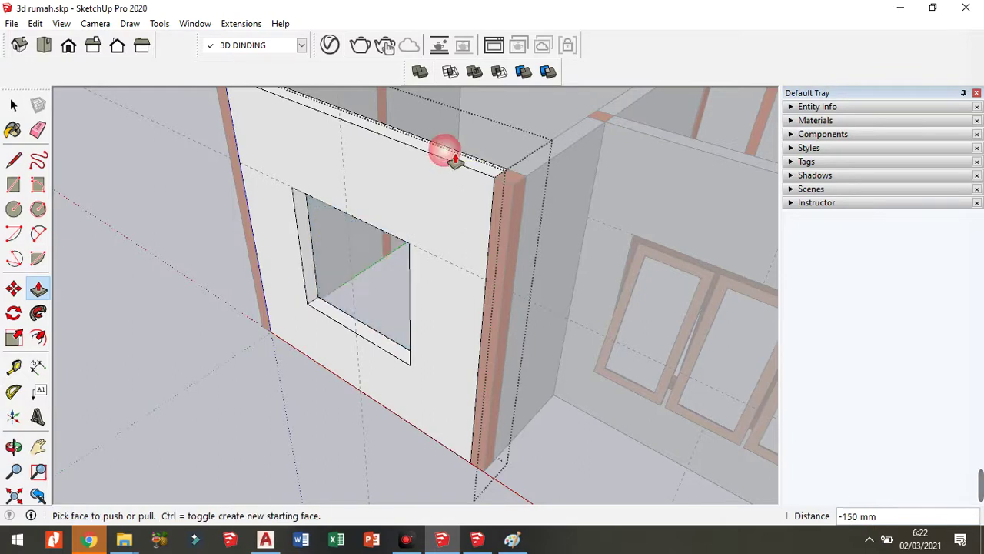
pyautogui.press('space')
pyautogui.moveTo(242, 370)
pyautogui.mouseDown(button='middle')
pyautogui.moveTo(303, 308)
pyautogui.moveTo(145, 205)
pyautogui.mouseUp(button='middle')
pyautogui.scroll(-5, 146, 204)
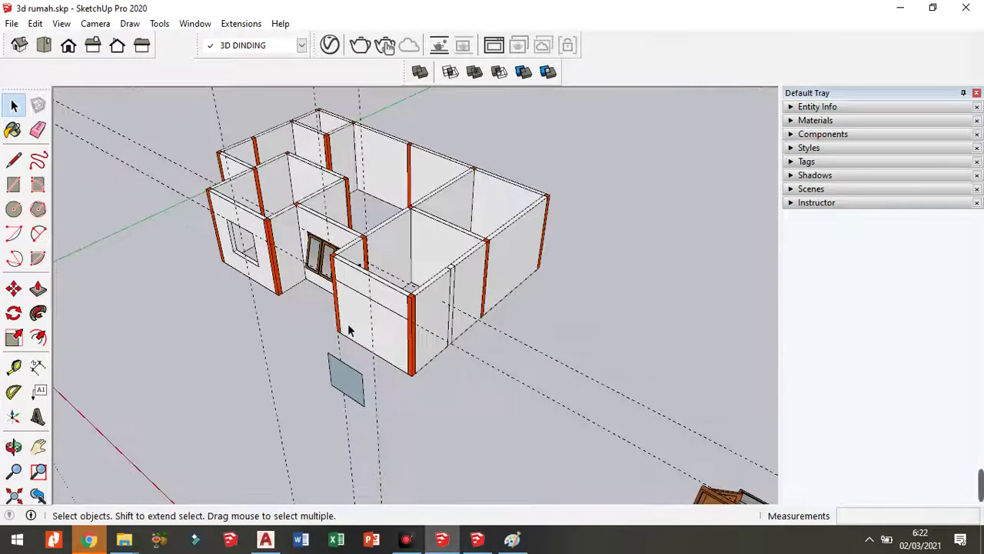
pyautogui.scroll(8, 402, 357)
# Step: Move the second floor rectangle onto the front wall and delete its stray edges
pyautogui.click(269, 496)
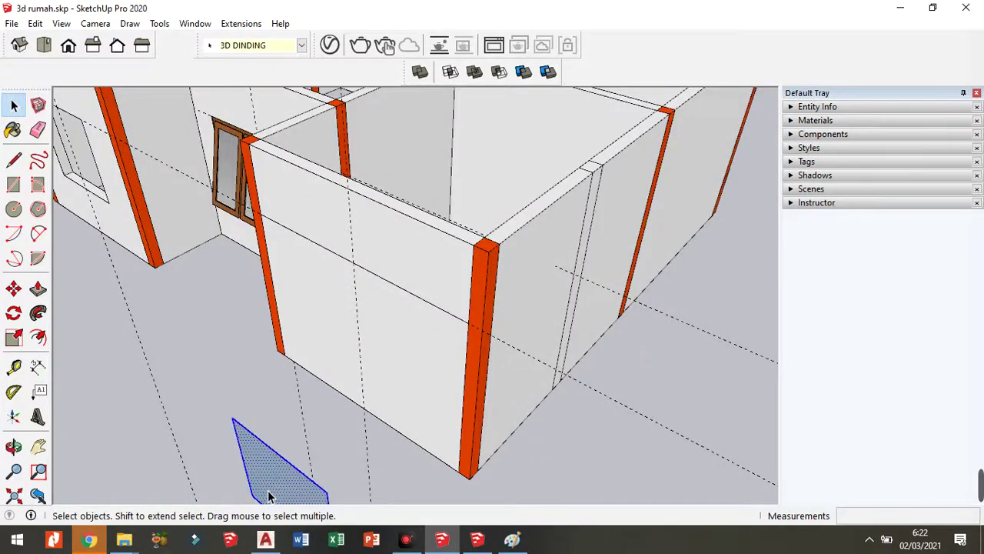
pyautogui.press('m')
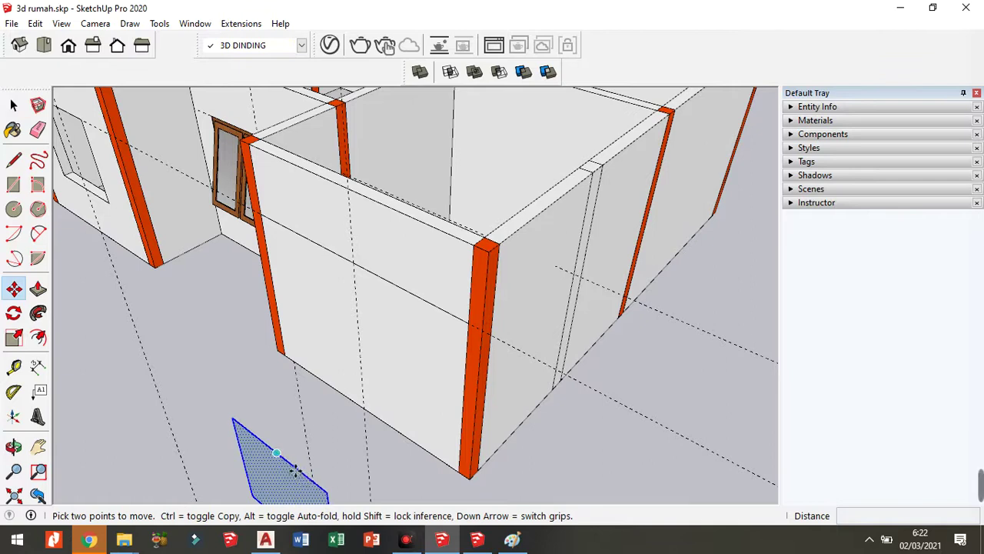
pyautogui.click(286, 466)
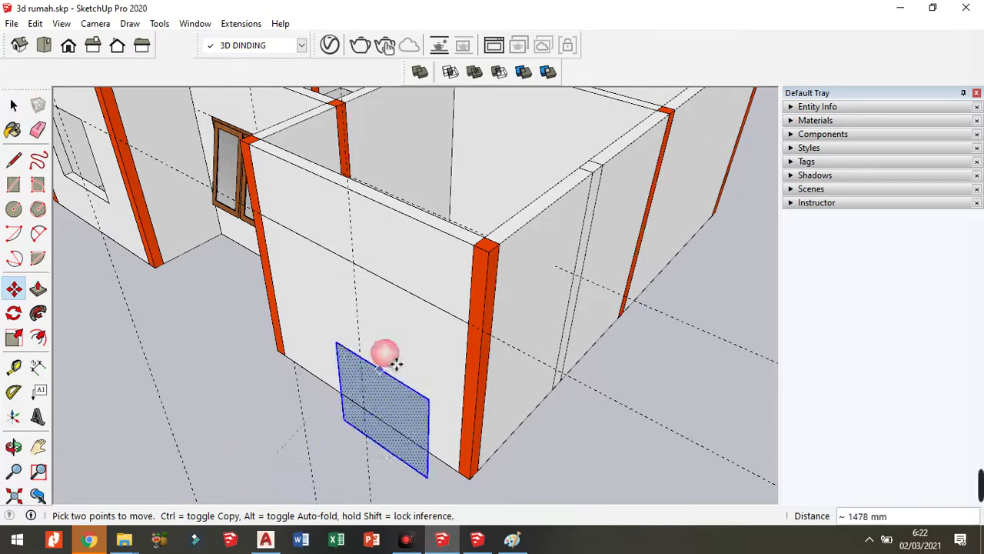
pyautogui.click(356, 264)
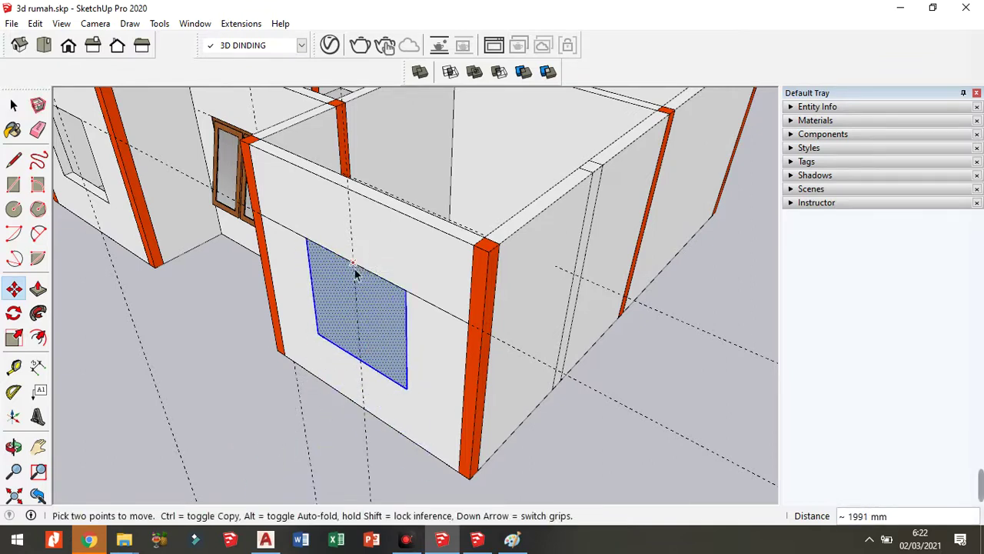
pyautogui.press('space')
pyautogui.press('e')
pyautogui.moveTo(404, 292)
pyautogui.mouseDown(button='middle')
pyautogui.moveTo(459, 308)
pyautogui.moveTo(448, 329)
pyautogui.mouseUp(button='middle')
pyautogui.press('space')
pyautogui.click(450, 327)
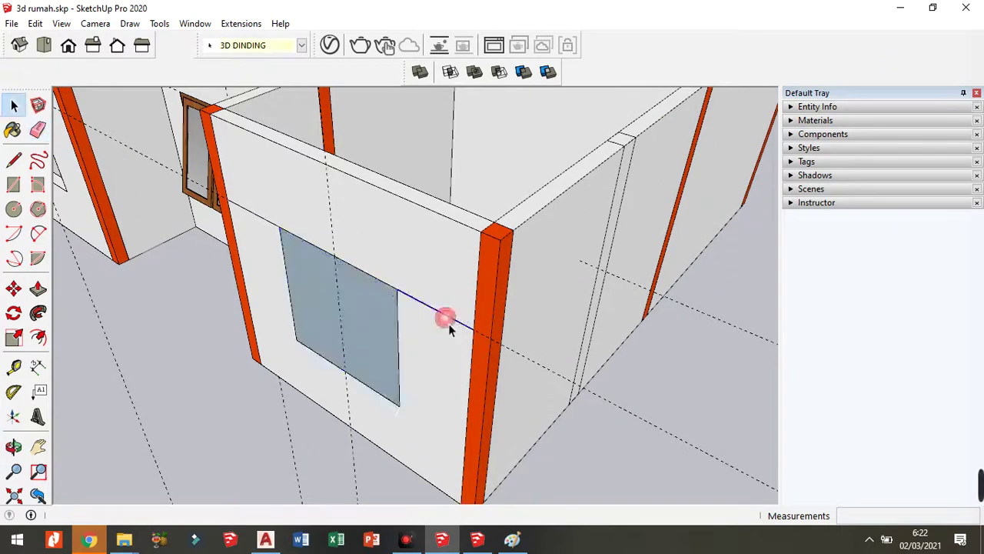
pyautogui.press('Delete')
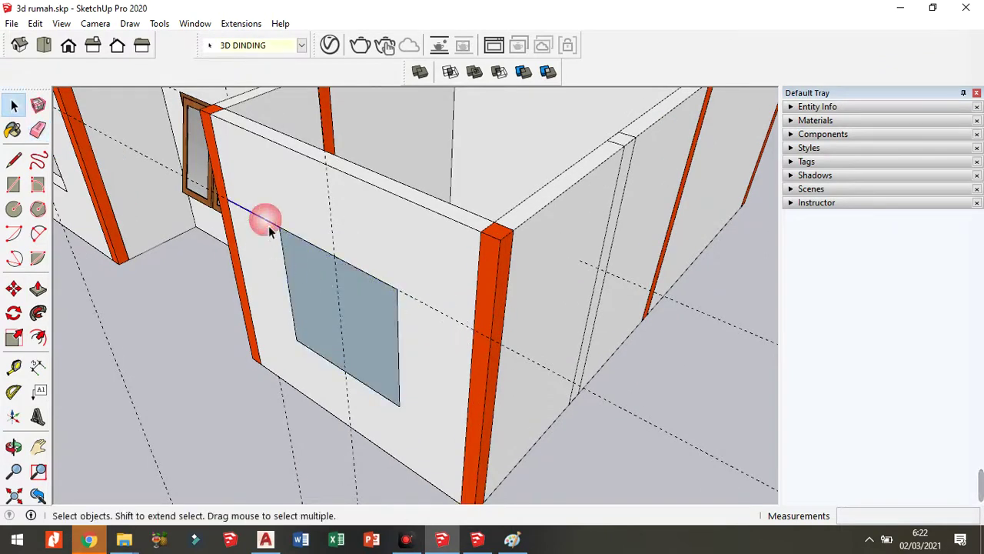
# Step: Cut the second window rectangle and paste it in place inside the wall group
pyautogui.doubleClick(343, 310)
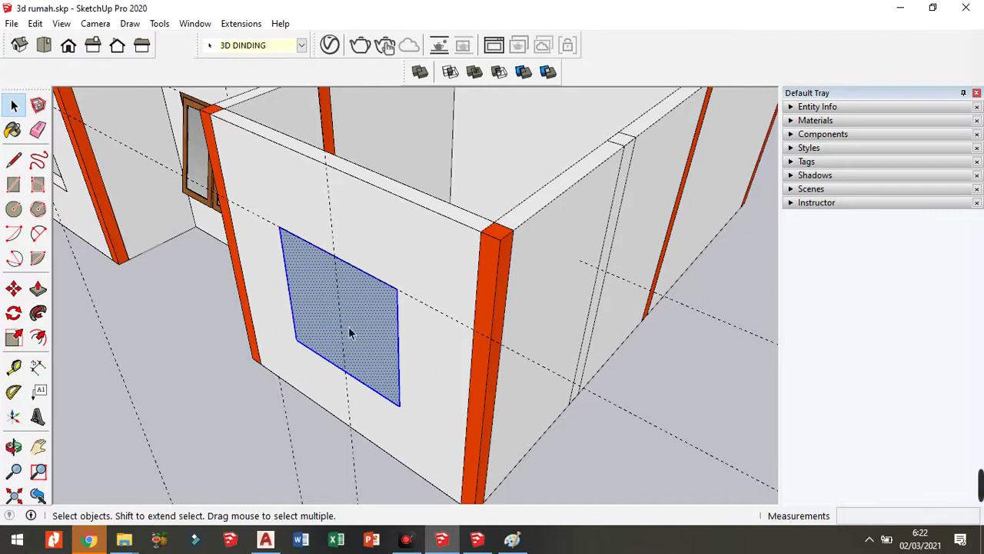
pyautogui.click(37, 23)
pyautogui.click(62, 77)
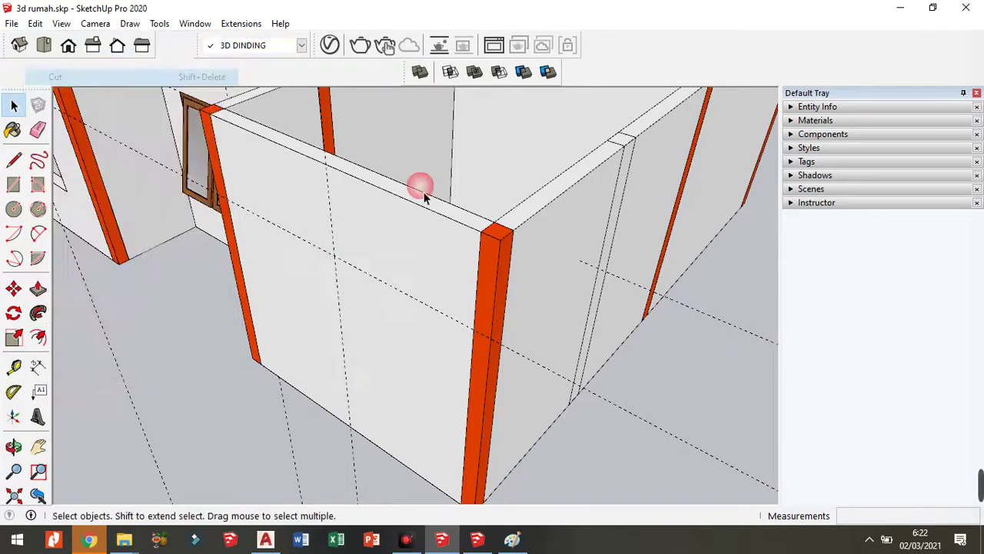
pyautogui.doubleClick(395, 224)
pyautogui.click(36, 24)
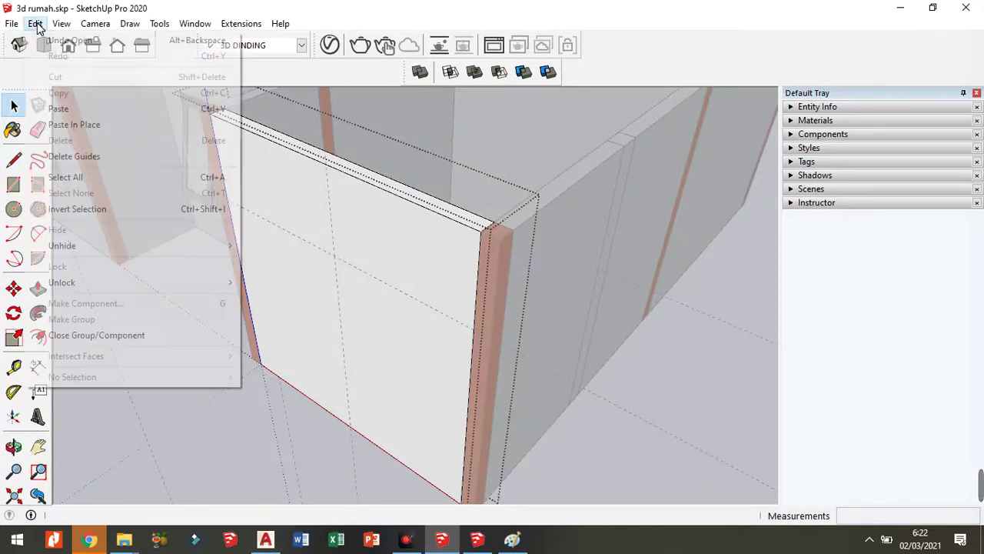
pyautogui.moveTo(36, 24)
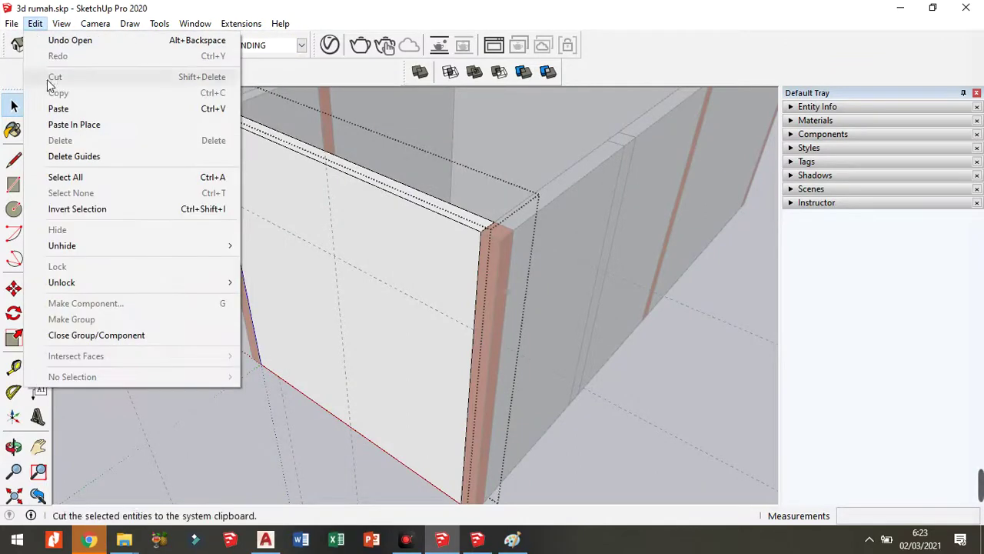
pyautogui.click(58, 128)
# Step: Push the second window rectangle 150 mm through the wall
pyautogui.moveTo(378, 325)
pyautogui.mouseDown(button='middle')
pyautogui.moveTo(351, 334)
pyautogui.moveTo(345, 358)
pyautogui.mouseUp(button='middle')
pyautogui.press('p')
pyautogui.click(348, 370)
pyautogui.write('150')
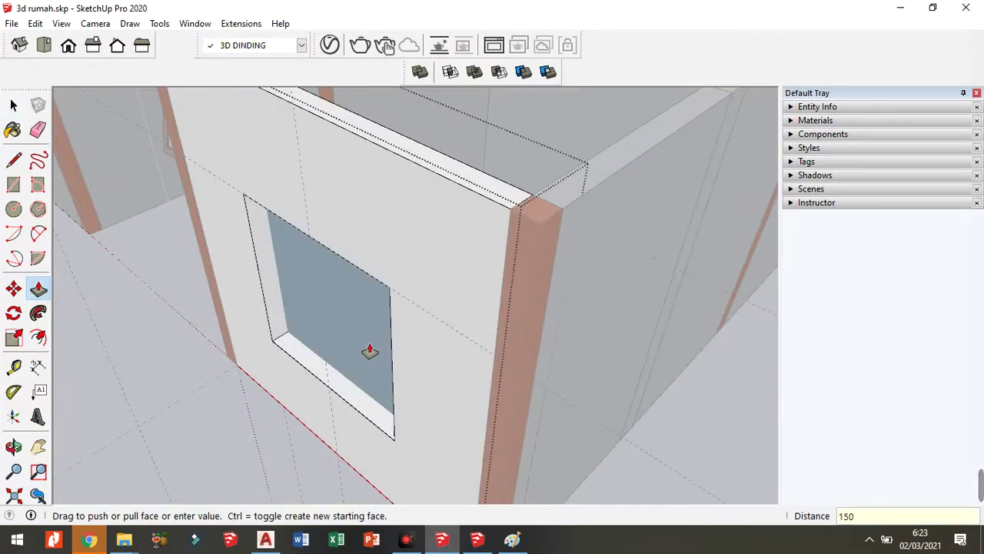
pyautogui.press('Return')
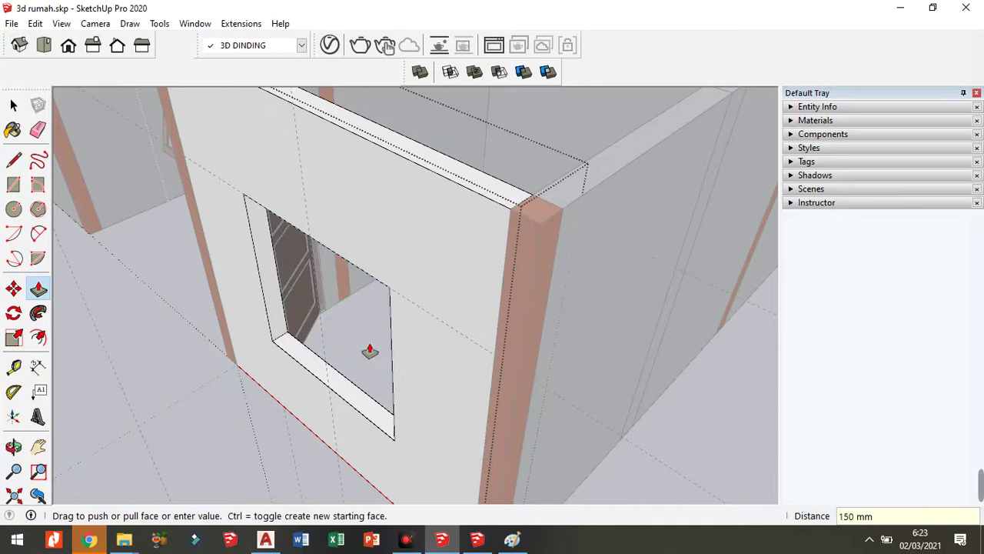
# Step: Select the double window frame among the loose window frames
pyautogui.scroll(-5, 361, 296)
pyautogui.press('space')
pyautogui.moveTo(362, 334)
pyautogui.mouseDown(button='middle')
pyautogui.moveTo(501, 281)
pyautogui.moveTo(435, 367)
pyautogui.mouseUp(button='middle')
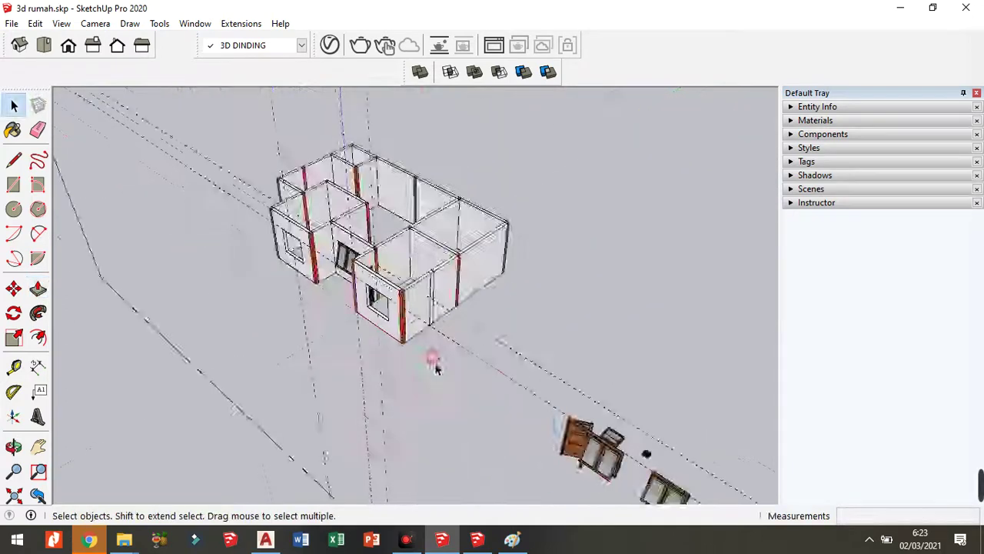
pyautogui.scroll(-5, 470, 416)
pyautogui.moveTo(470, 416); pyautogui.dragTo(549, 362, button='middle')
pyautogui.scroll(5, 469, 327)
pyautogui.moveTo(469, 327); pyautogui.dragTo(484, 311, button='middle')
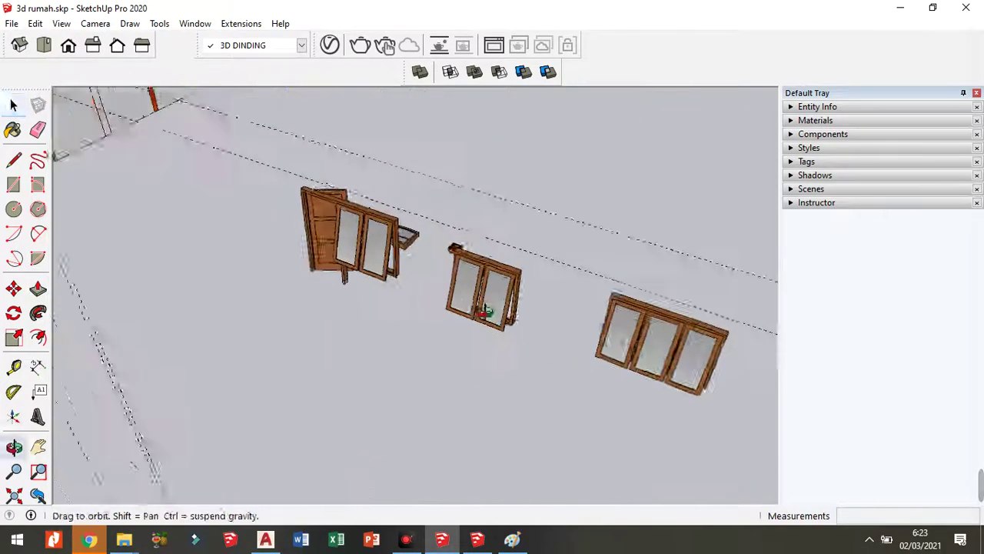
pyautogui.click(484, 311)
# Step: Copy the double window with Move and Ctrl into the front-wall opening
pyautogui.press('m')
pyautogui.scroll(5, 484, 313)
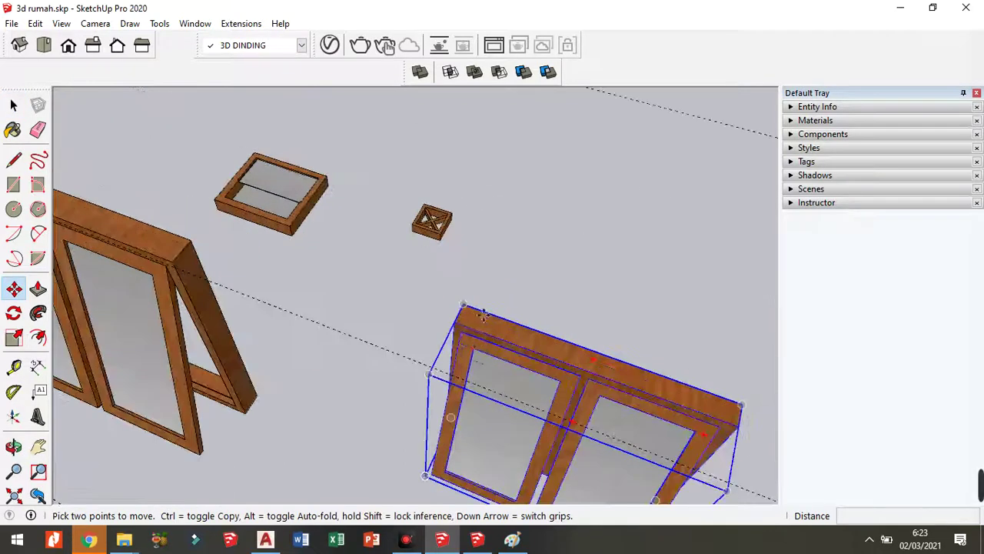
pyautogui.click(466, 339)
pyautogui.scroll(-5, 220, 303)
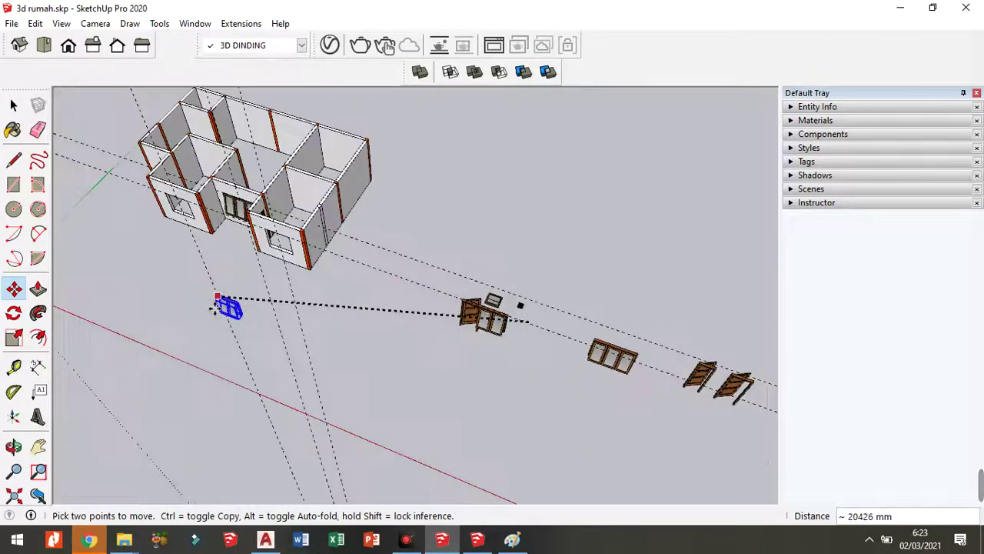
pyautogui.scroll(3, 435, 321)
pyautogui.scroll(3, 505, 330)
pyautogui.scroll(2, 525, 251)
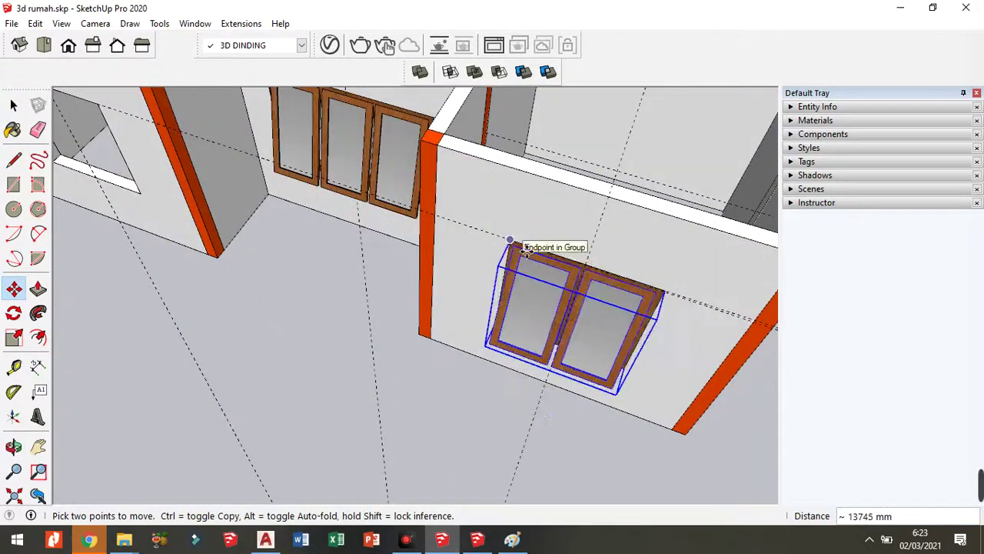
pyautogui.moveTo(526, 251); pyautogui.dragTo(526, 277, button='middle')
pyautogui.scroll(1, 512, 231)
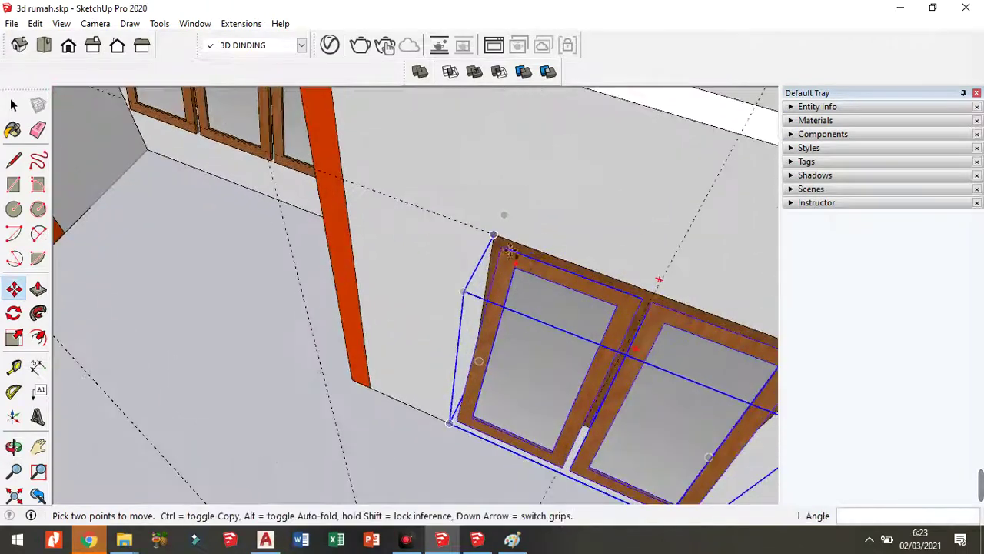
pyautogui.press('ctrl')
pyautogui.click(492, 246)
pyautogui.scroll(-4, 519, 254)
pyautogui.scroll(-1, 531, 292)
pyautogui.scroll(3, 504, 279)
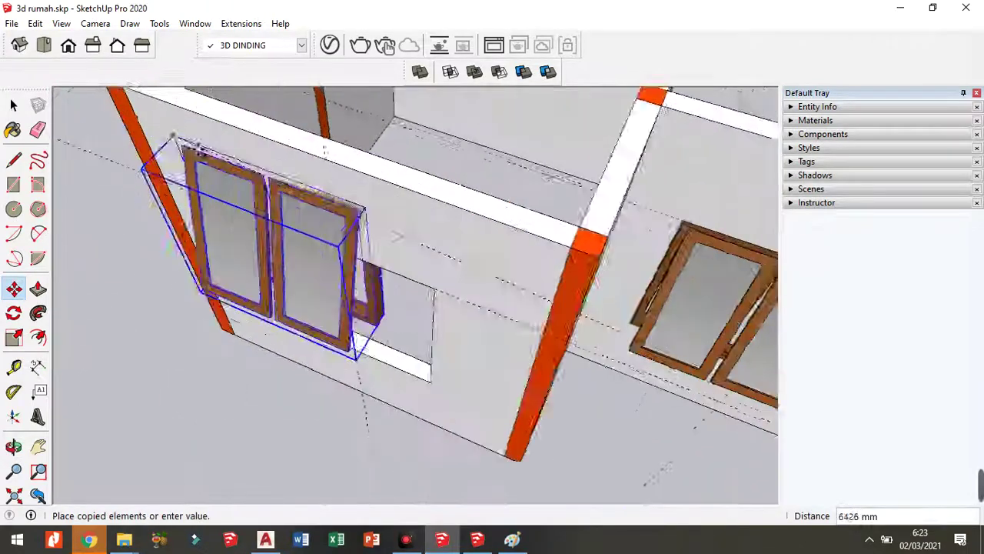
pyautogui.scroll(2, 164, 143)
pyautogui.click(284, 250)
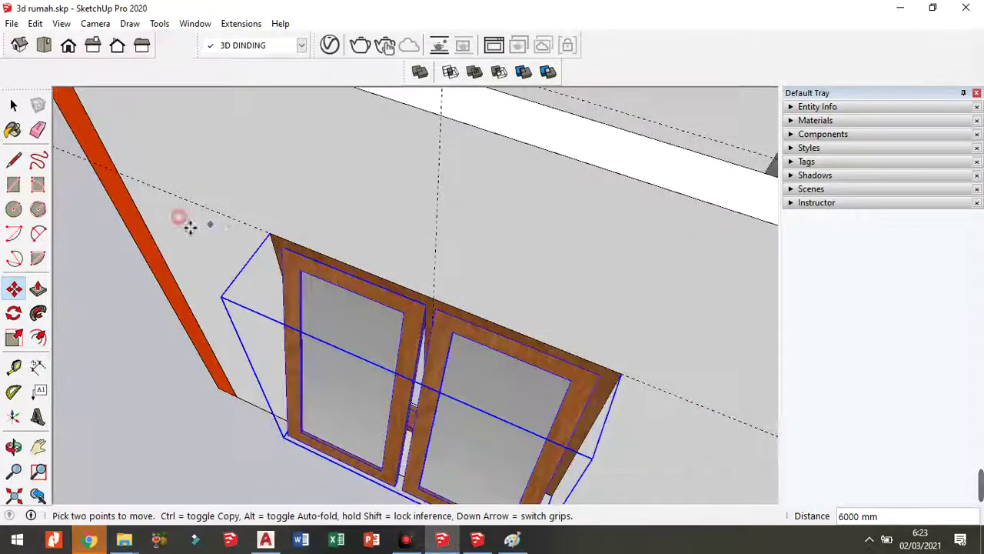
pyautogui.scroll(-4, 189, 224)
# Step: Shift the copied window 10 mm to seat it in the opening
pyautogui.press('space')
pyautogui.moveTo(218, 223); pyautogui.dragTo(211, 181, button='middle')
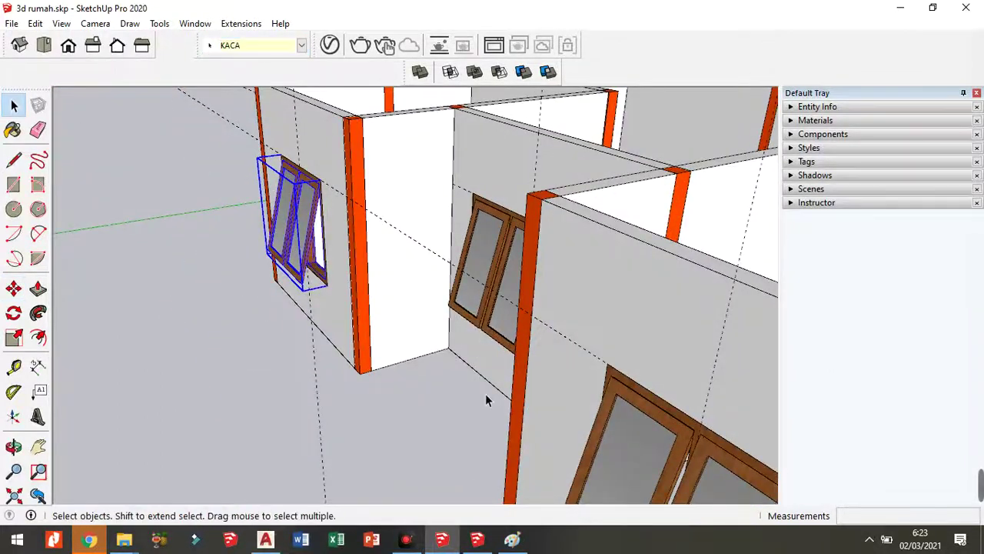
pyautogui.scroll(-3, 419, 268)
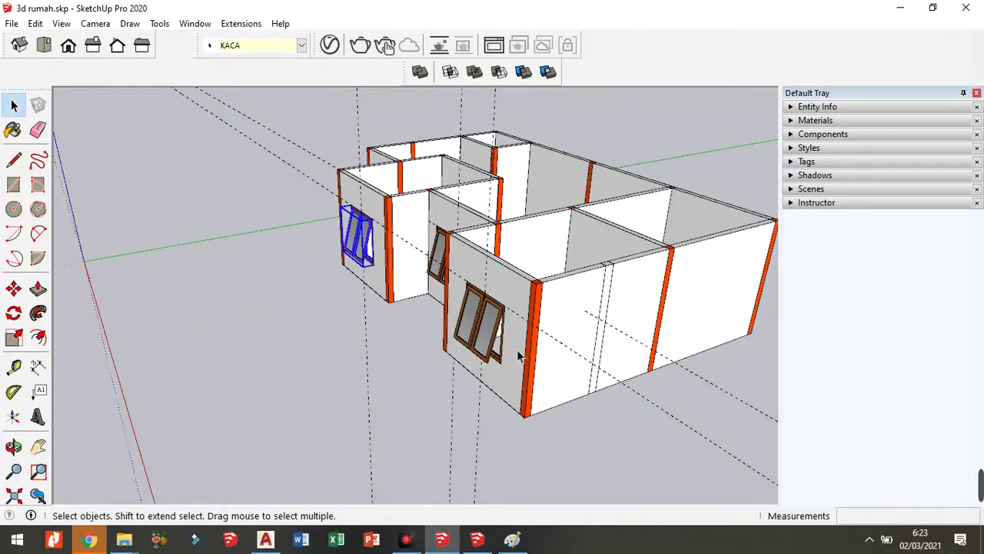
pyautogui.scroll(3, 357, 267)
pyautogui.scroll(2, 369, 307)
pyautogui.scroll(2, 376, 323)
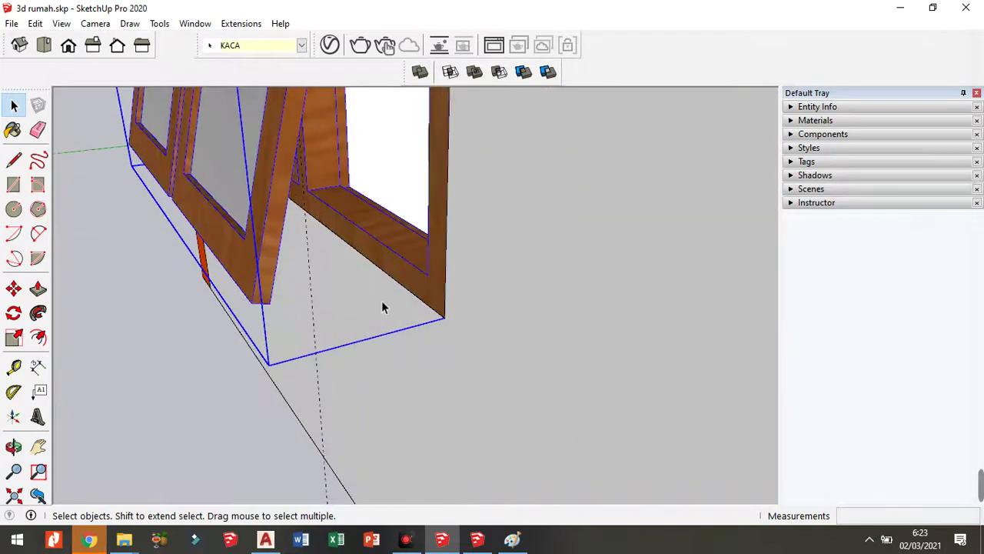
pyautogui.scroll(1, 381, 300)
pyautogui.scroll(1, 395, 291)
pyautogui.press('m')
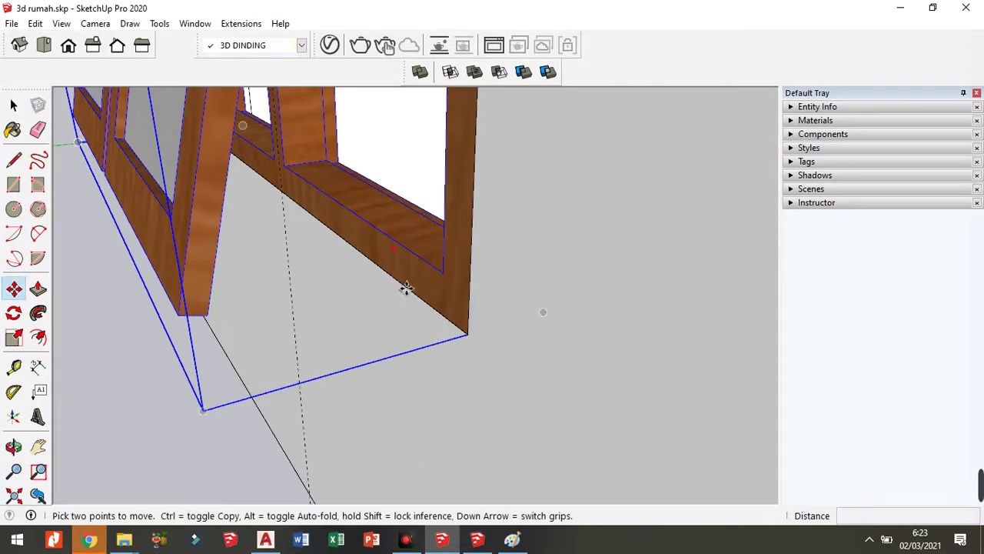
pyautogui.click(403, 291)
pyautogui.write('10')
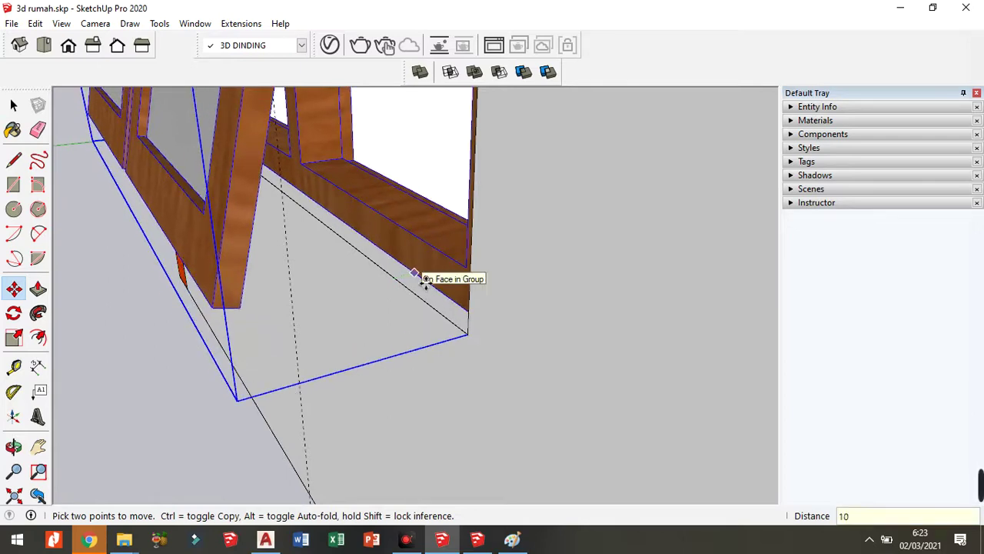
pyautogui.press('Return')
pyautogui.press('space')
# Step: Nudge the placed window frame another 10 mm along the green axis
pyautogui.scroll(-3, 317, 227)
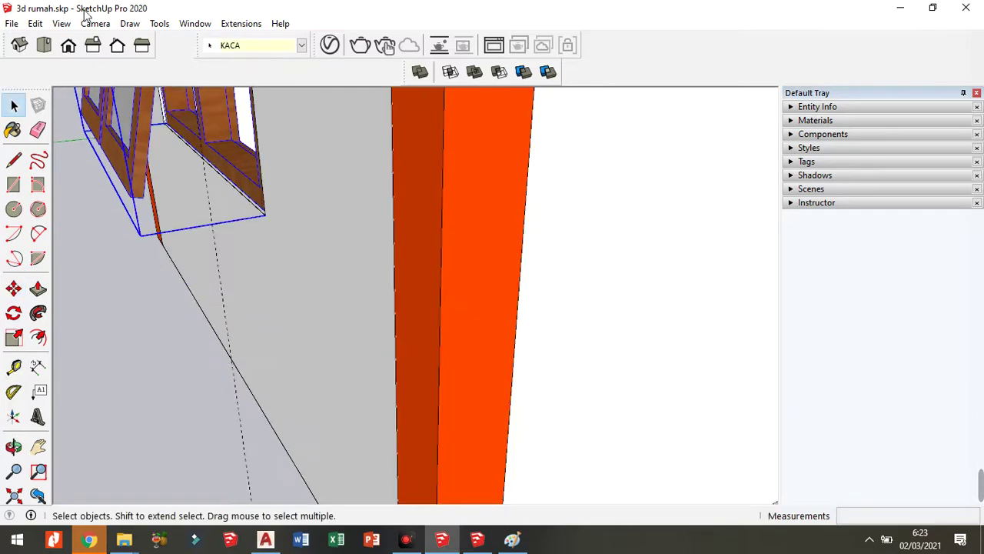
pyautogui.scroll(-5, 318, 228)
pyautogui.scroll(5, 593, 396)
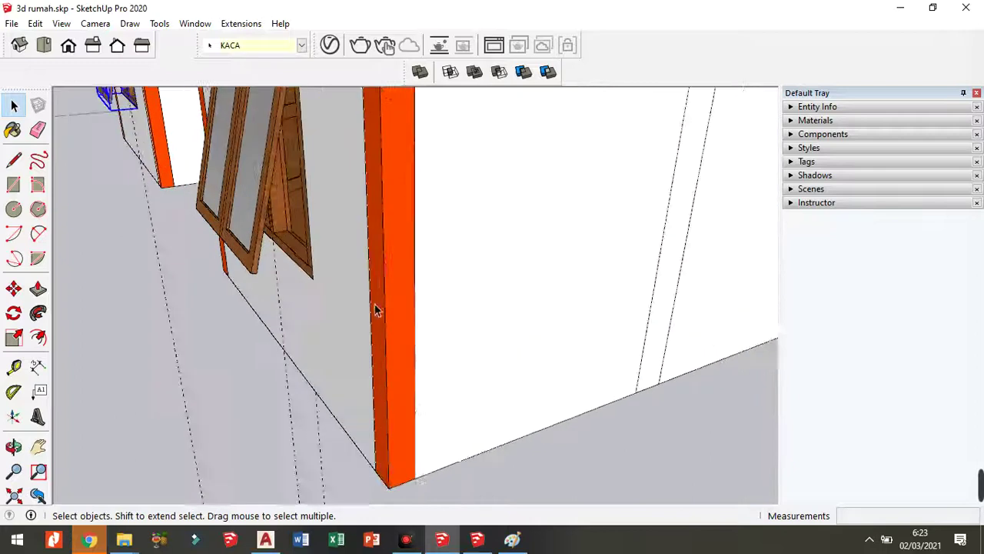
pyautogui.moveTo(373, 308); pyautogui.dragTo(328, 293, button='middle')
pyautogui.scroll(3, 329, 293)
pyautogui.click(318, 270)
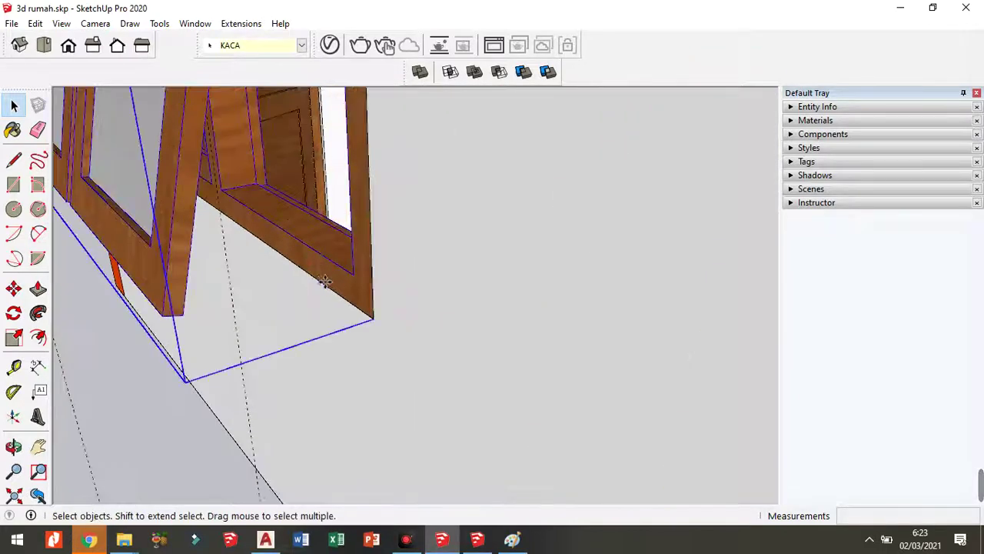
pyautogui.press('m')
pyautogui.scroll(2, 319, 288)
pyautogui.click(319, 289)
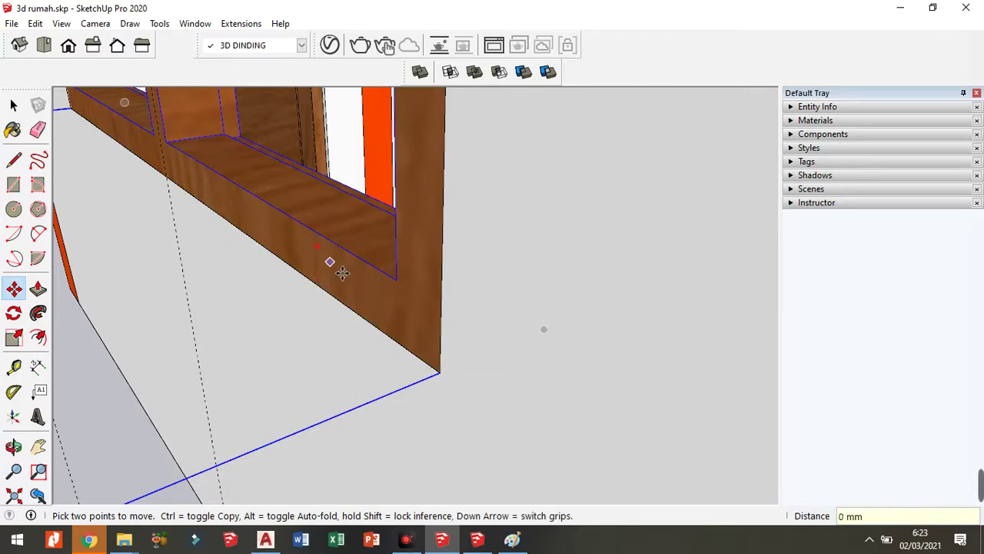
pyautogui.press('space')
pyautogui.press('m')
pyautogui.click(320, 283)
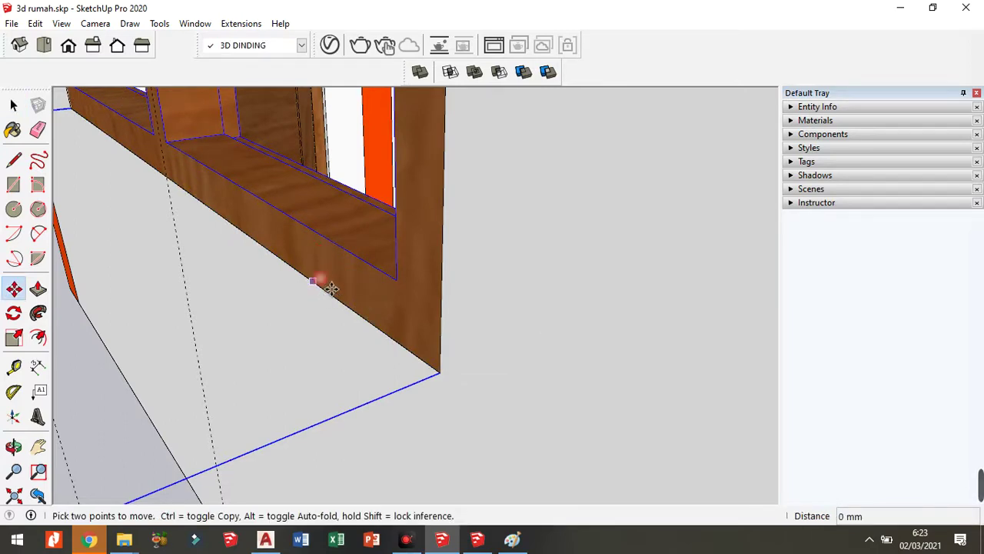
pyautogui.write('10')
pyautogui.press('Return')
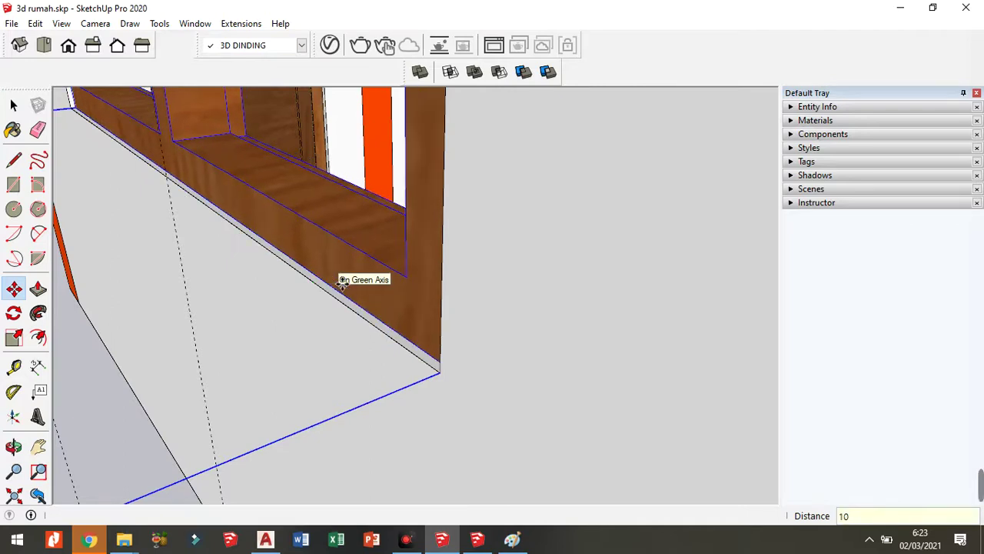
# Step: Orbit out to view the whole house with the placed window frames
pyautogui.scroll(-3, 472, 305)
pyautogui.scroll(-3, 402, 286)
pyautogui.scroll(-2, 392, 346)
pyautogui.press('space')
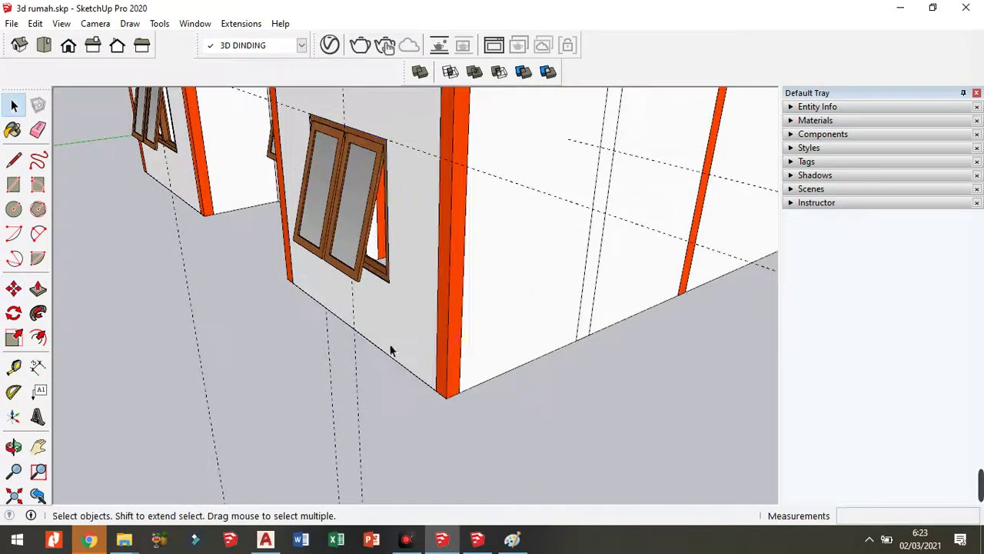
pyautogui.scroll(-5, 392, 351)
pyautogui.moveTo(369, 308)
pyautogui.mouseDown(button='middle')
pyautogui.moveTo(332, 248)
pyautogui.moveTo(361, 265)
pyautogui.mouseUp(button='middle')
pyautogui.scroll(2, 333, 247)
pyautogui.moveTo(379, 303)
pyautogui.mouseDown(button='middle')
pyautogui.moveTo(374, 180)
pyautogui.moveTo(365, 196)
pyautogui.mouseUp(button='middle')
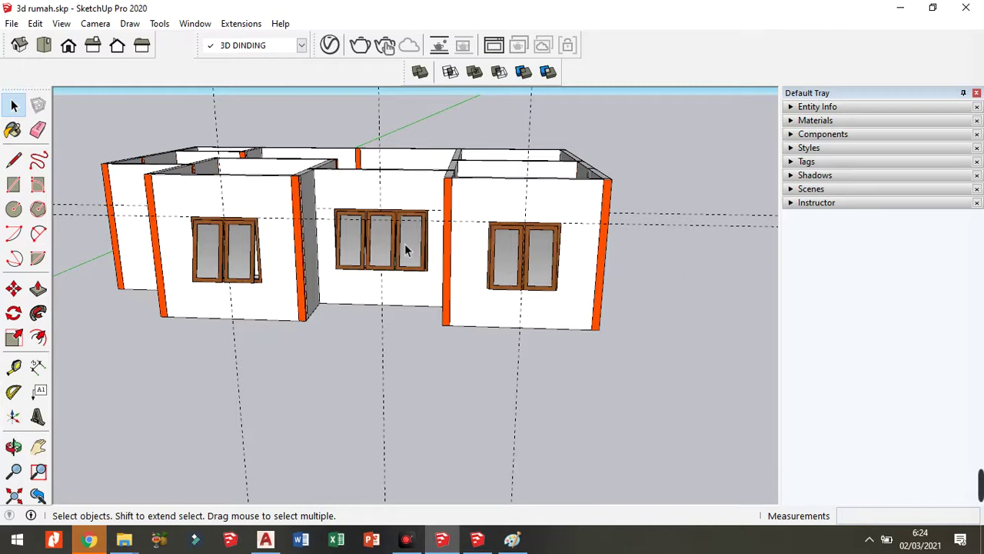
pyautogui.moveTo(358, 219)
pyautogui.mouseDown(button='middle')
pyautogui.moveTo(362, 164)
pyautogui.moveTo(346, 243)
pyautogui.mouseUp(button='middle')
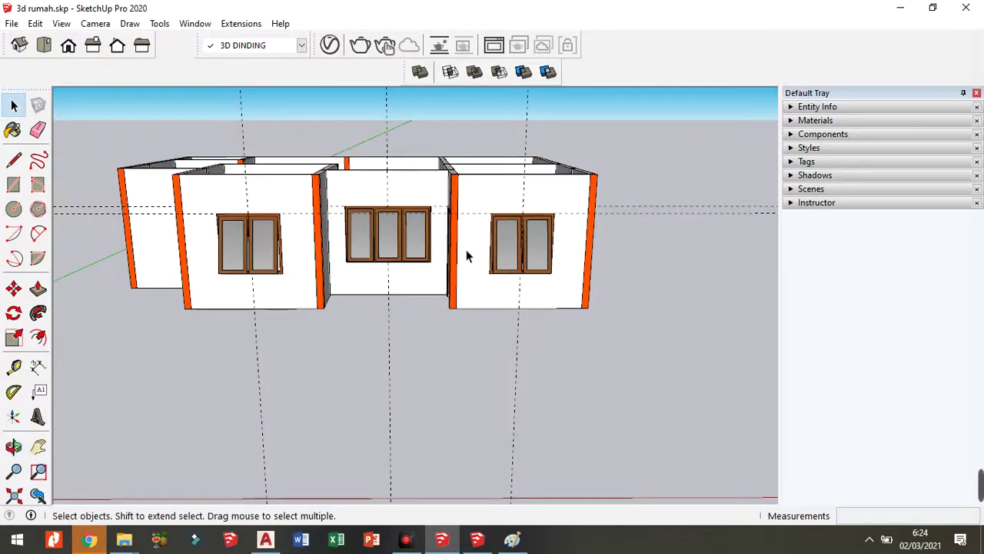
pyautogui.moveTo(469, 262); pyautogui.dragTo(307, 266, button='middle')
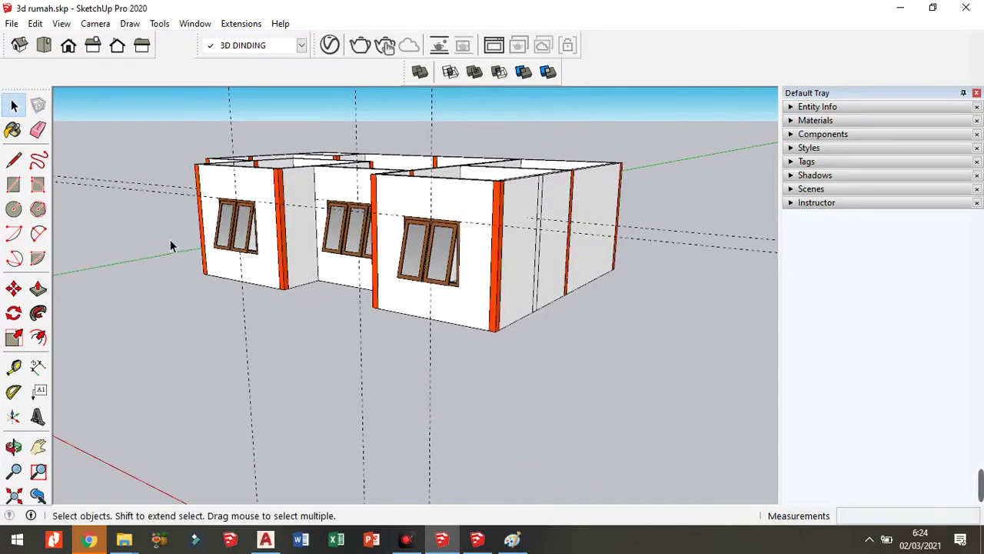
pyautogui.moveTo(169, 239); pyautogui.dragTo(462, 281, button='middle')
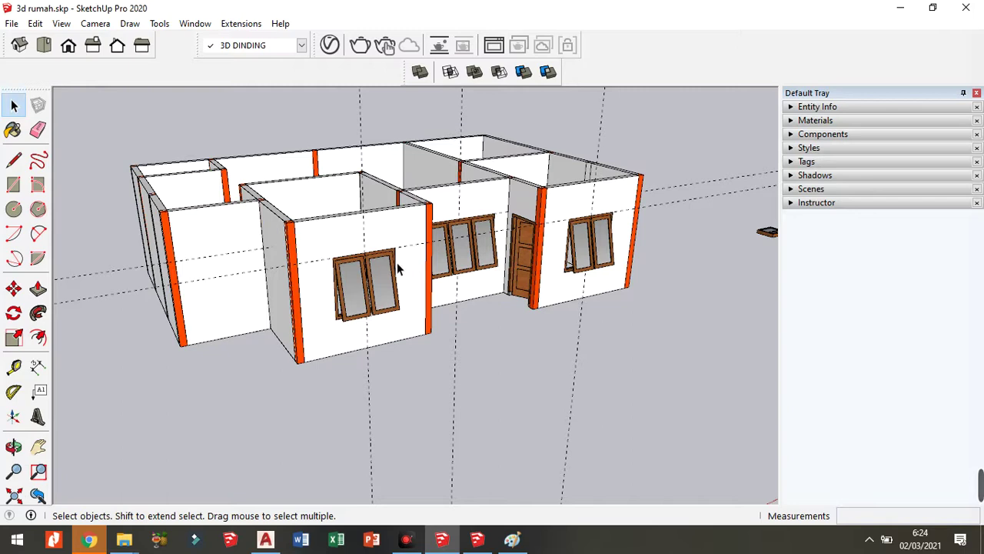
pyautogui.moveTo(403, 263)
pyautogui.mouseDown(button='middle')
pyautogui.moveTo(404, 393)
pyautogui.moveTo(325, 391)
pyautogui.moveTo(292, 243)
pyautogui.mouseUp(button='middle')
pyautogui.scroll(3, 292, 243)
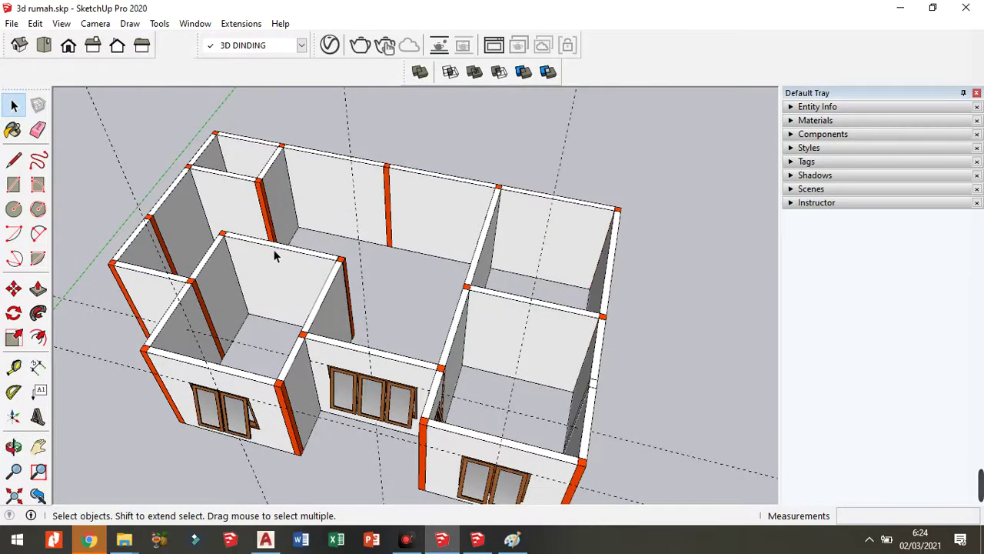